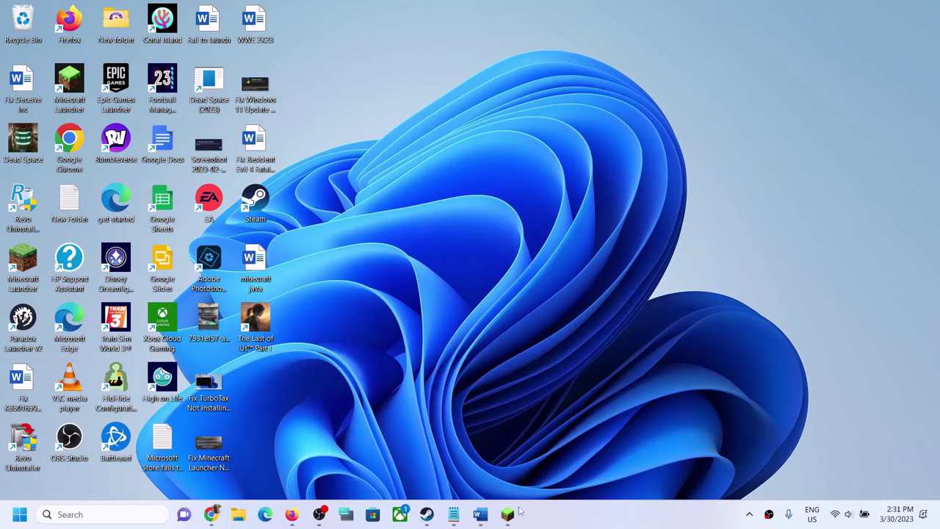
Step: Open Minecraft Launcher and bring the 'minecraft java' Word checklist in front of it
{"action": "left_click", "coordinate": [508, 514]}
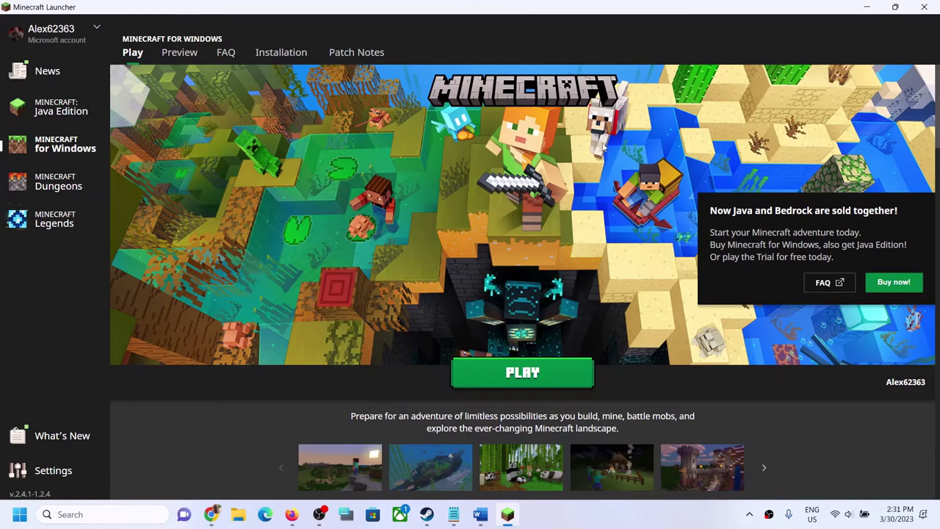
{"action": "left_click", "coordinate": [480, 514]}
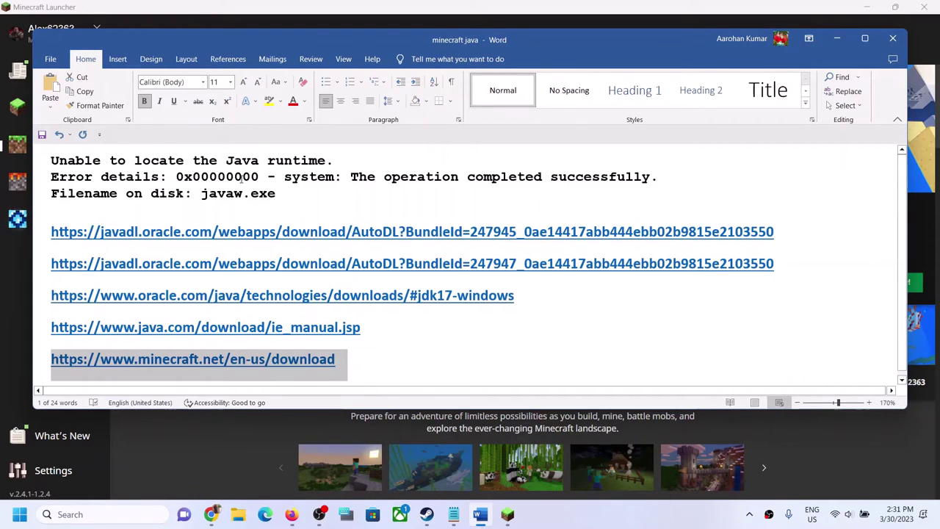
Step: Copy the first javadl.oracle.com link from the checklist and load it in a new Chrome tab
{"action": "left_click_drag", "start_coordinate": [259, 176], "coordinate": [51, 160]}
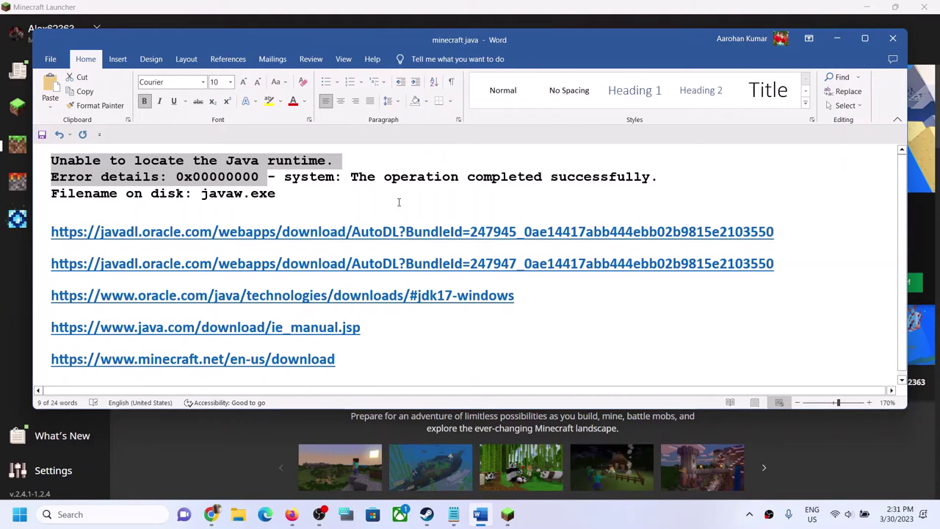
{"action": "triple_click", "coordinate": [780, 234]}
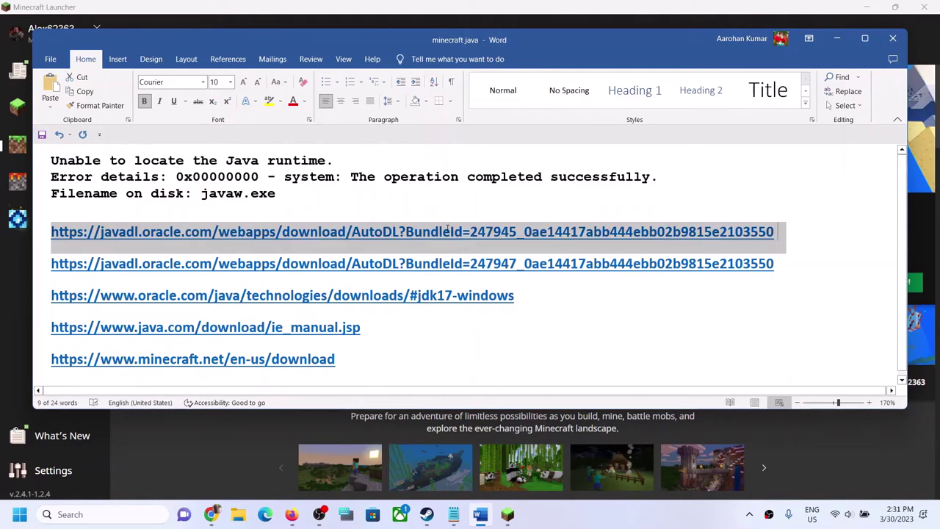
{"action": "left_click", "coordinate": [211, 514]}
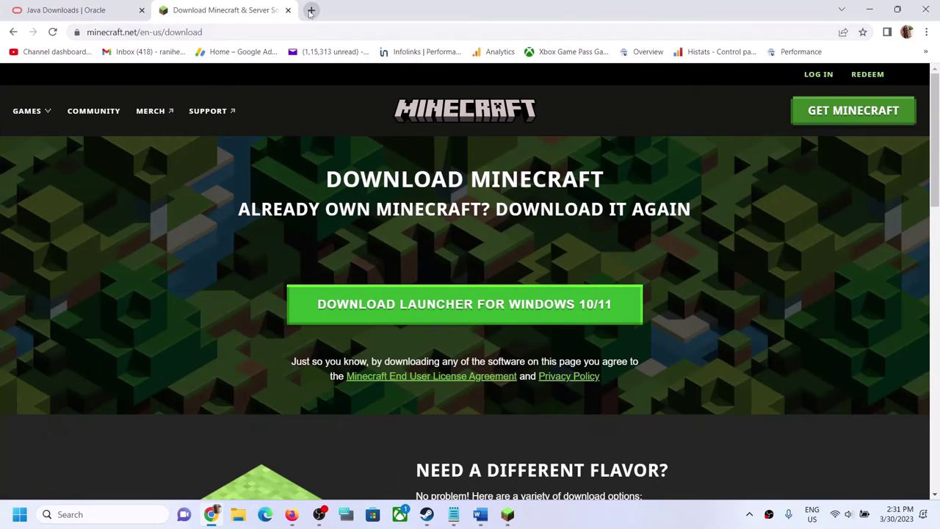
{"action": "left_click", "coordinate": [310, 11]}
{"action": "type", "text": "https://javadl.oracle.com/webapps/download/AutoDL?BundleId=247947_0ae14417abb444ebb02b9815e2103550"}
{"action": "key", "text": "Return"}
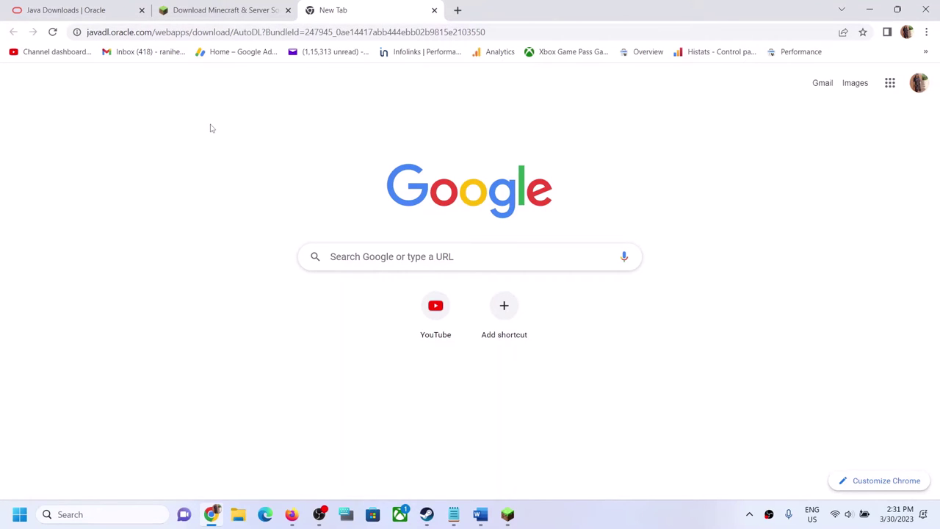
{"action": "key", "text": "alt+Tab"}
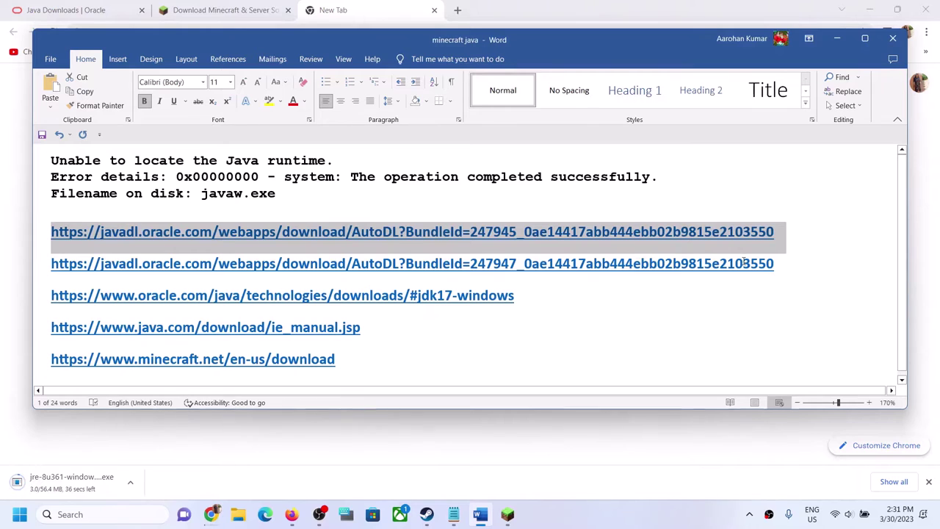
Step: Load the second javadl.oracle.com installer link in another new Chrome tab
{"action": "left_click", "coordinate": [758, 269]}
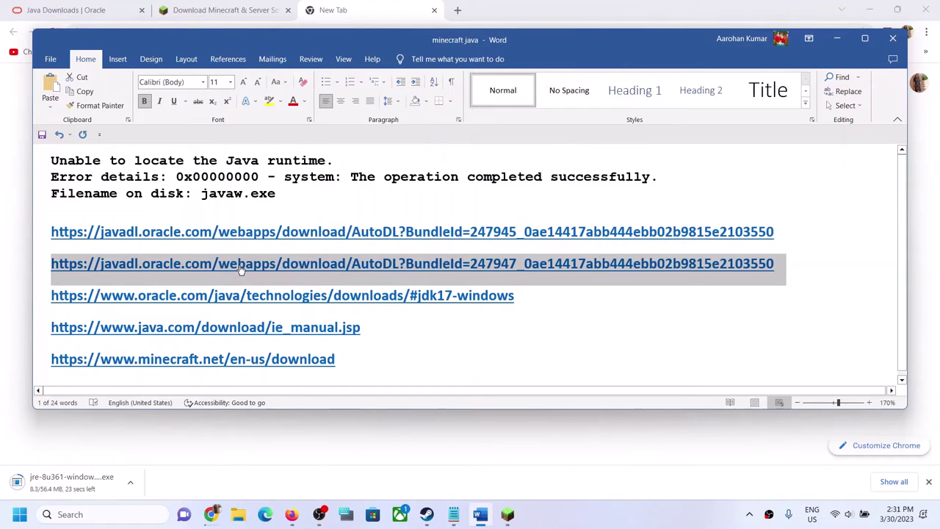
{"action": "left_click", "coordinate": [457, 13]}
{"action": "type", "text": "https://javadl.oracle.com/webapps/download/AutoDL?BundleId=247947_0ae14417abb444ebb02b9815e2103550"}
{"action": "key", "text": "Return"}
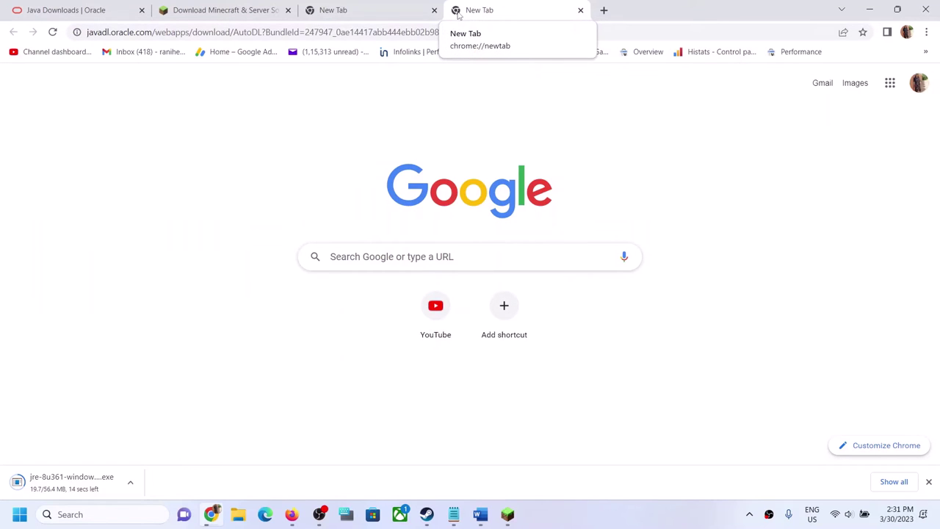
{"action": "key", "text": "alt+Tab"}
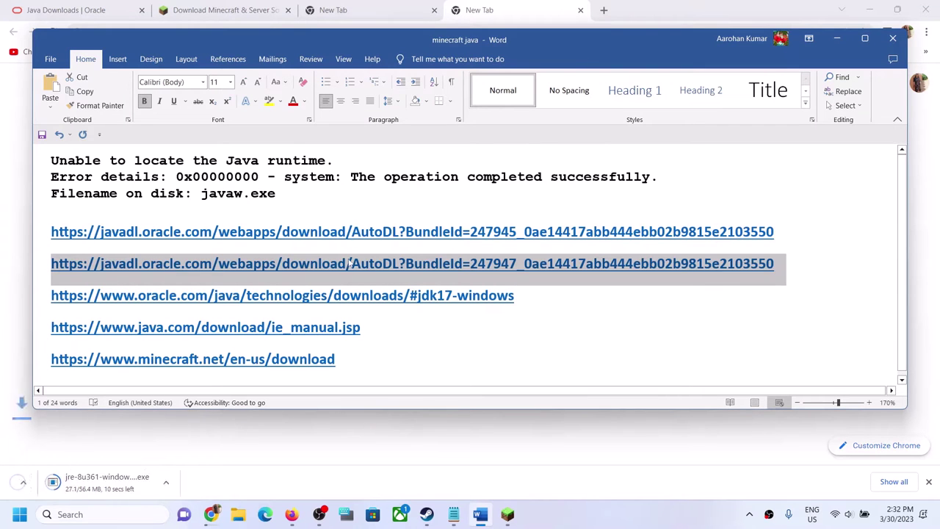
{"action": "left_click", "coordinate": [251, 411]}
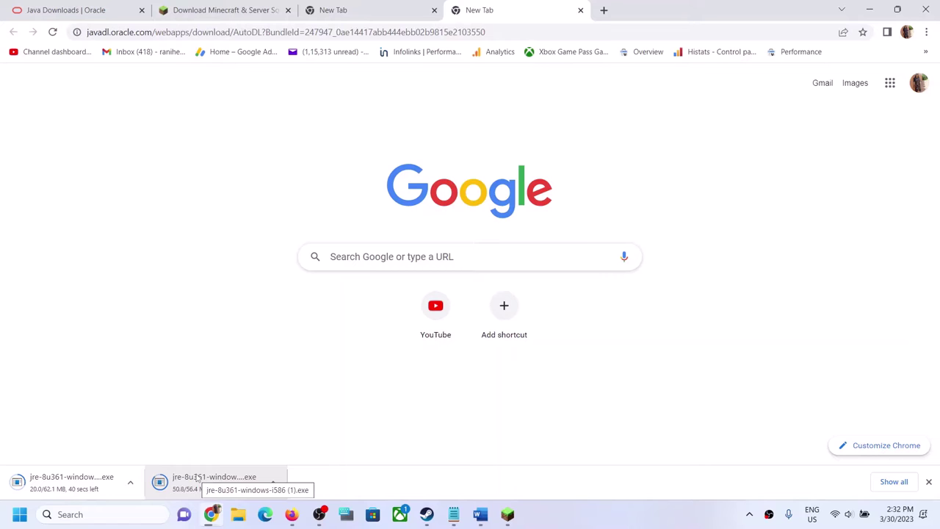
Step: Copy the oracle.com Java technologies downloads link from the checklist
{"action": "left_click", "coordinate": [482, 517]}
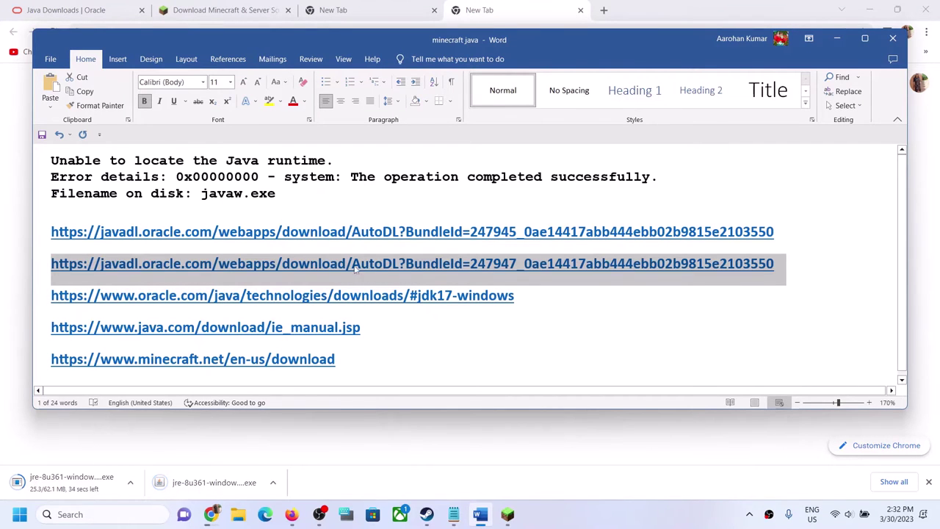
{"action": "triple_click", "coordinate": [346, 295]}
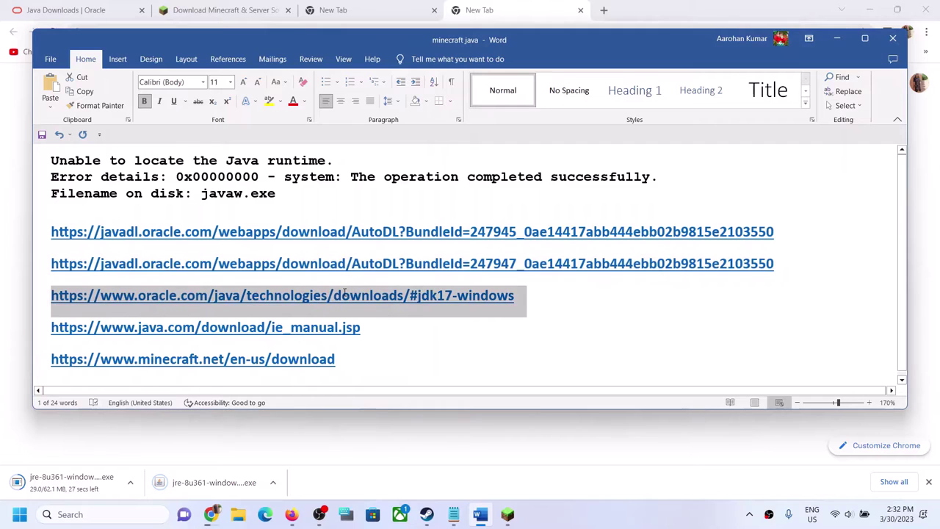
{"action": "left_click", "coordinate": [211, 514]}
Step: Look over the Oracle Java downloads page in the first tab
{"action": "key", "text": "ctrl+1"}
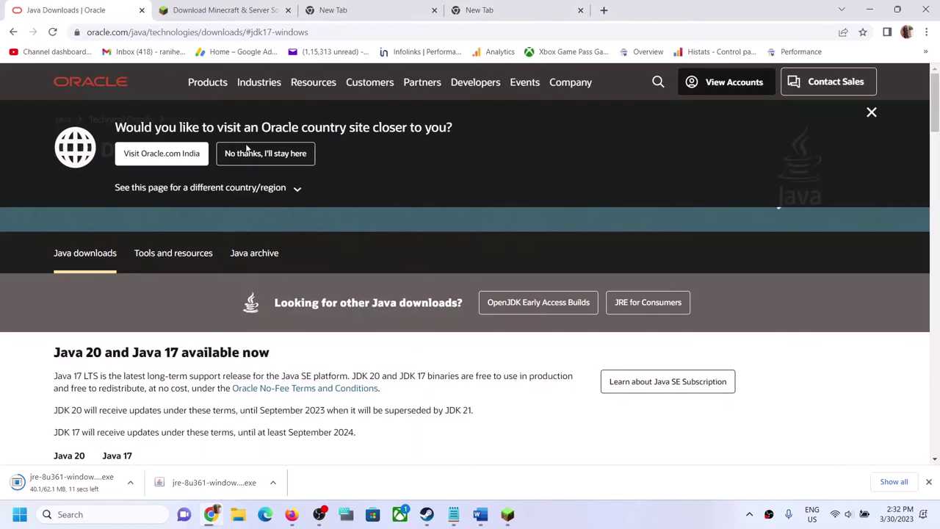
{"action": "scroll", "coordinate": [345, 294], "scroll_direction": "down", "scroll_amount": 8}
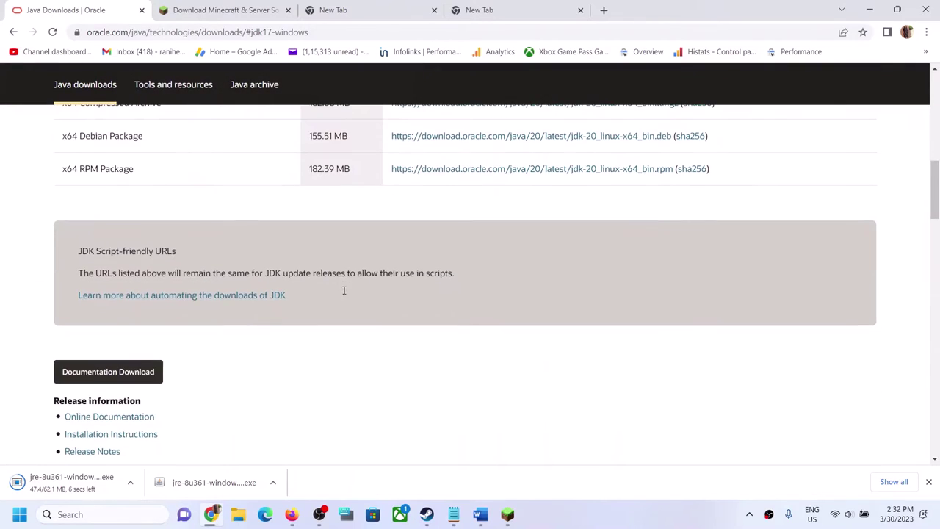
{"action": "scroll", "coordinate": [345, 291], "scroll_direction": "up", "scroll_amount": 10}
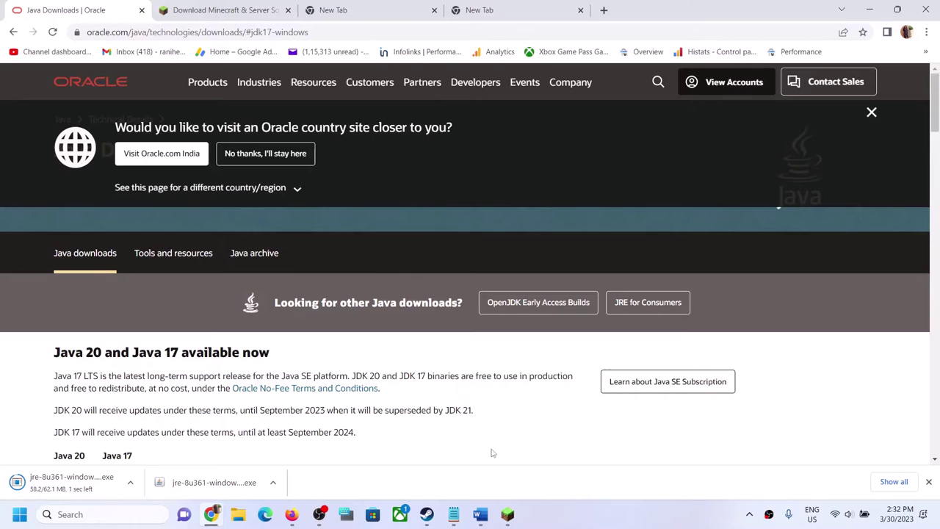
Step: Open the checklist's java.com Download Java for Windows link in a new tab
{"action": "left_click", "coordinate": [481, 515]}
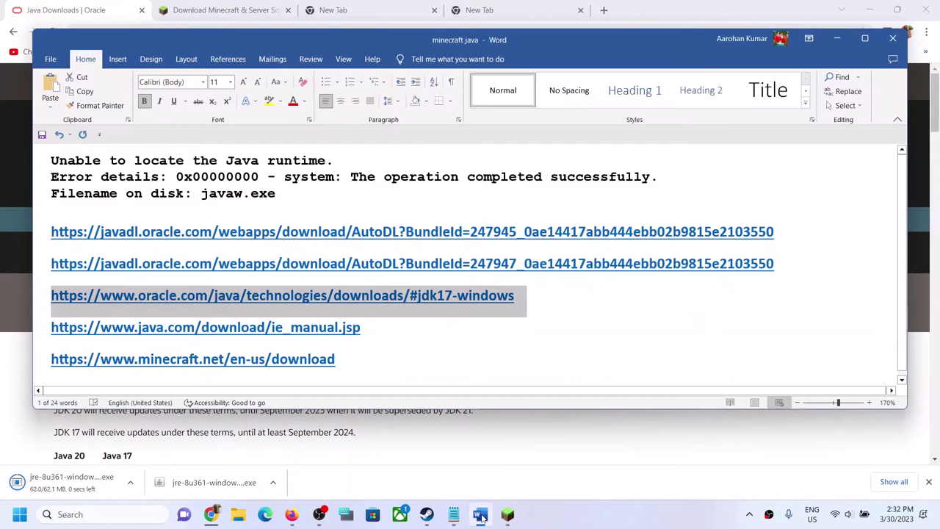
{"action": "triple_click", "coordinate": [368, 331]}
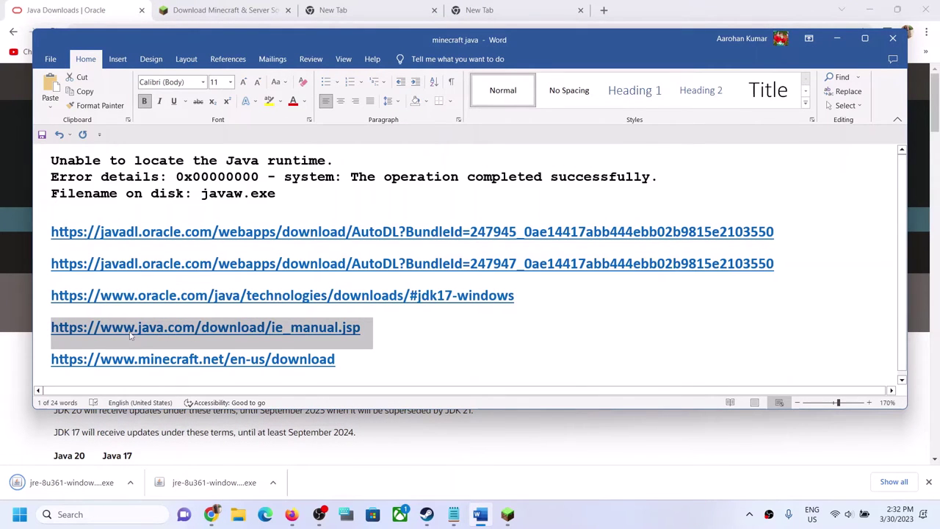
{"action": "left_click", "coordinate": [604, 10]}
{"action": "type", "text": "java.com/download/ie_manual.jsp"}
{"action": "key", "text": "Return"}
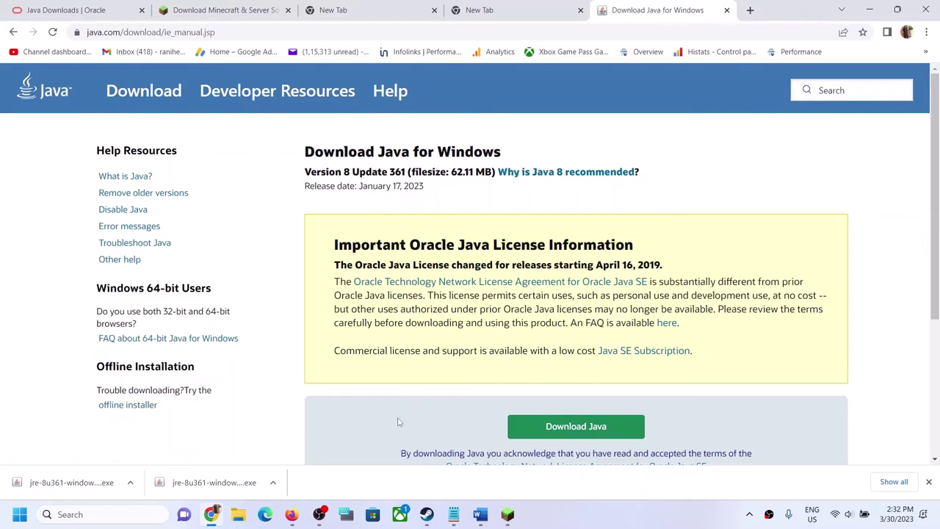
Step: Copy the minecraft.net download link and paste it into another new tab
{"action": "left_click", "coordinate": [480, 514]}
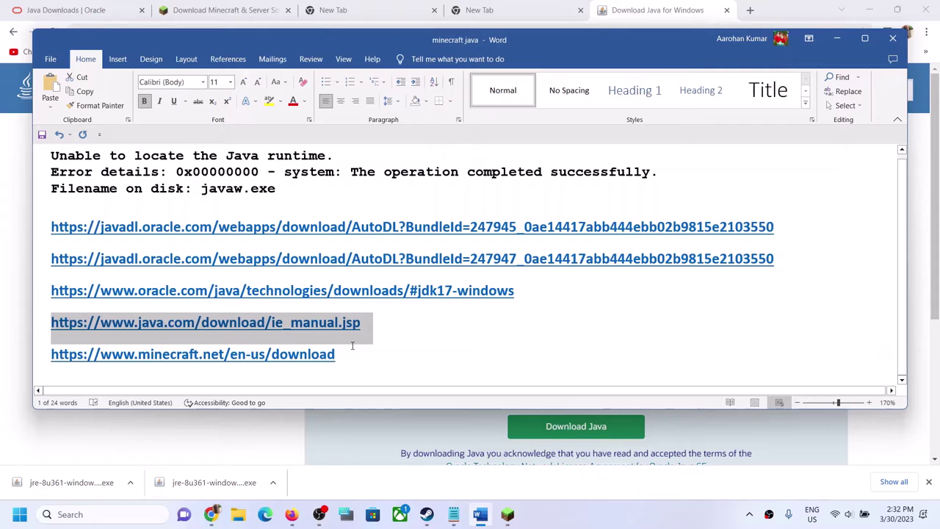
{"action": "triple_click", "coordinate": [312, 353]}
{"action": "key", "text": "ctrl+c"}
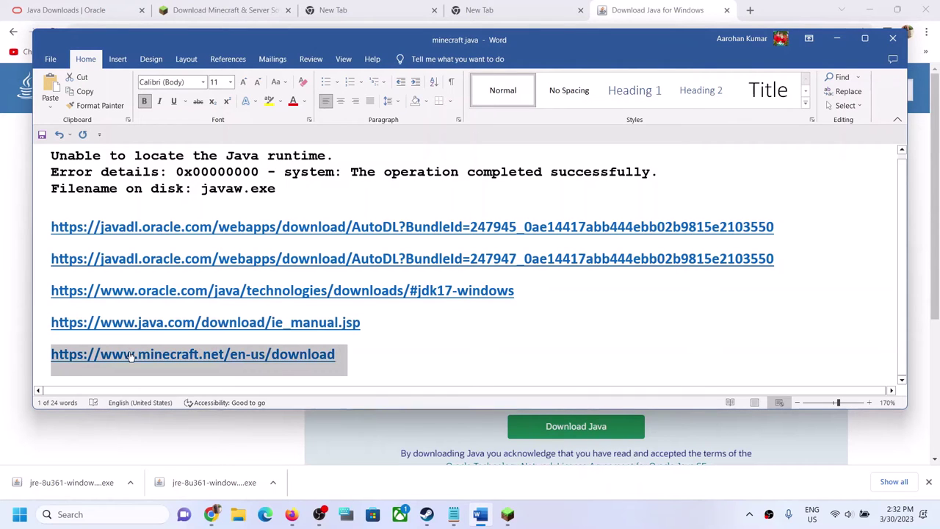
{"action": "left_click", "coordinate": [750, 10]}
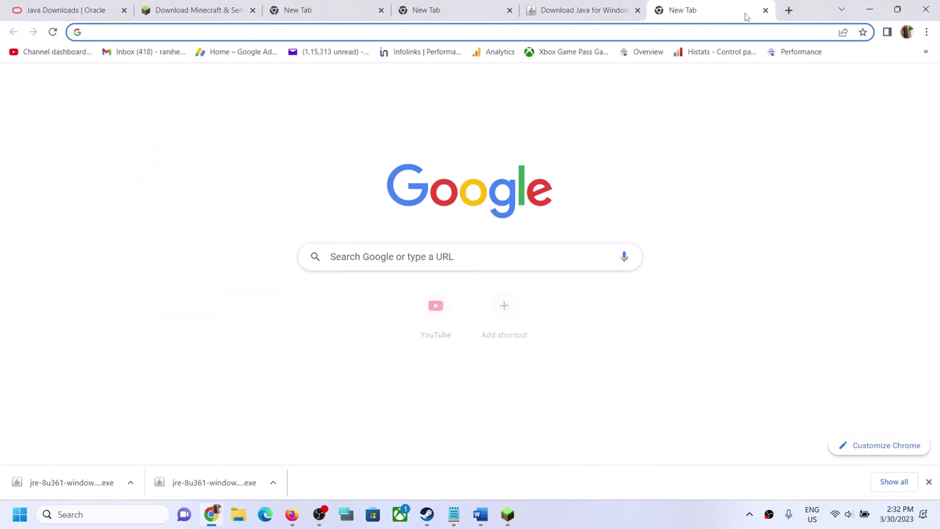
{"action": "key", "text": "ctrl+v"}
Step: Load the minecraft.net Download Minecraft page and check Windows Search for the Minecraft Launcher app
{"action": "key", "text": "Return"}
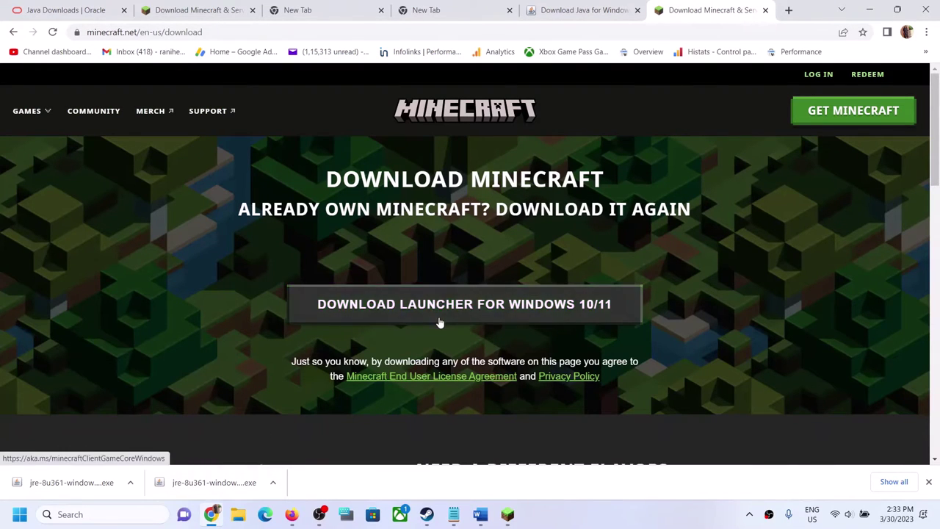
{"action": "left_click", "coordinate": [120, 517]}
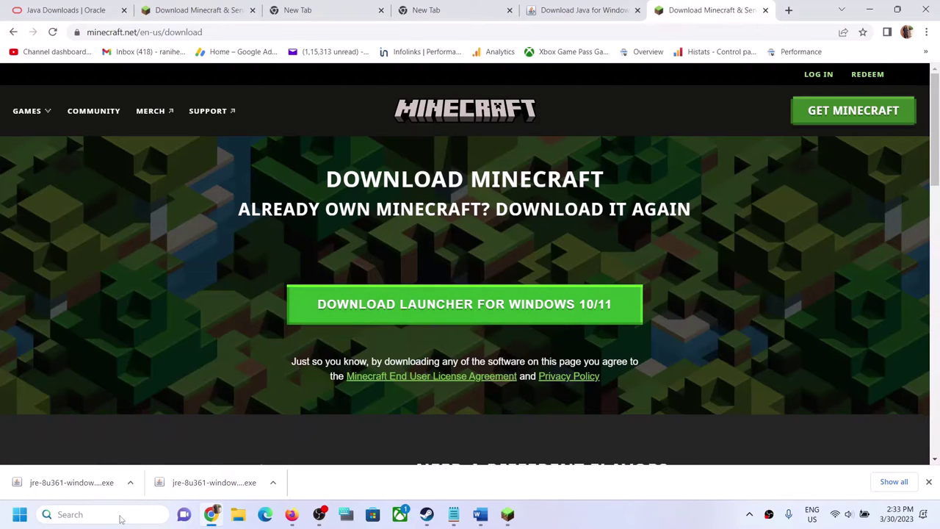
{"action": "type", "text": "minecraft"}
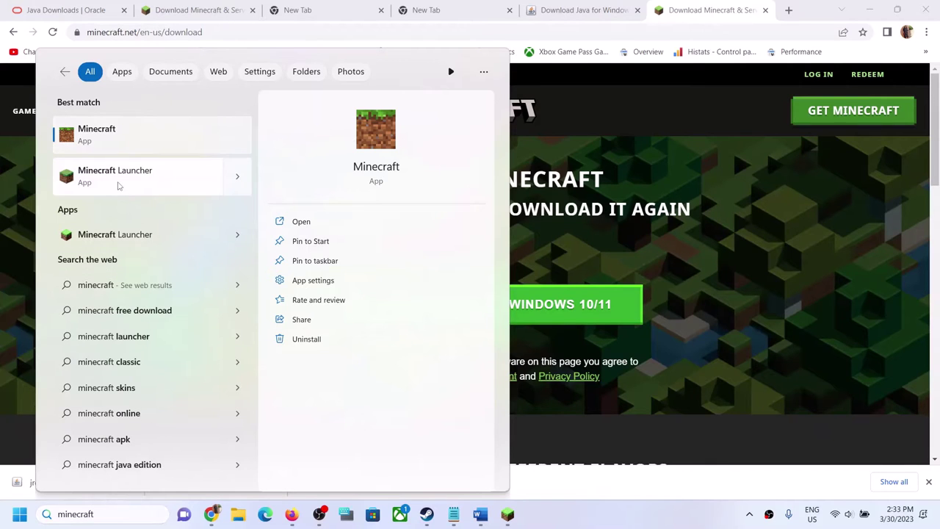
{"action": "right_click", "coordinate": [118, 186]}
{"action": "left_click", "coordinate": [670, 196]}
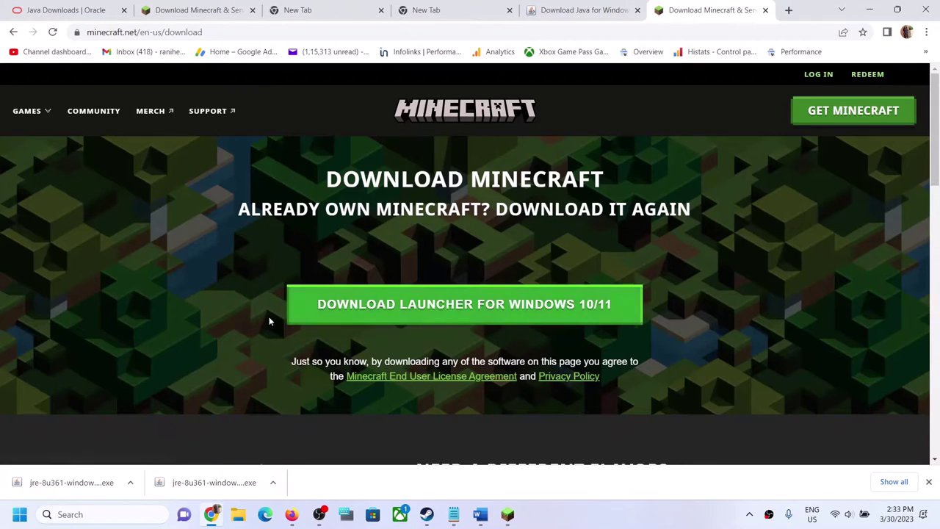
Step: Scroll the Minecraft page down to the 'Need a different flavor?' alternative downloads
{"action": "scroll", "coordinate": [269, 319], "scroll_direction": "down", "scroll_amount": 3}
{"action": "scroll", "coordinate": [269, 320], "scroll_direction": "down", "scroll_amount": 2}
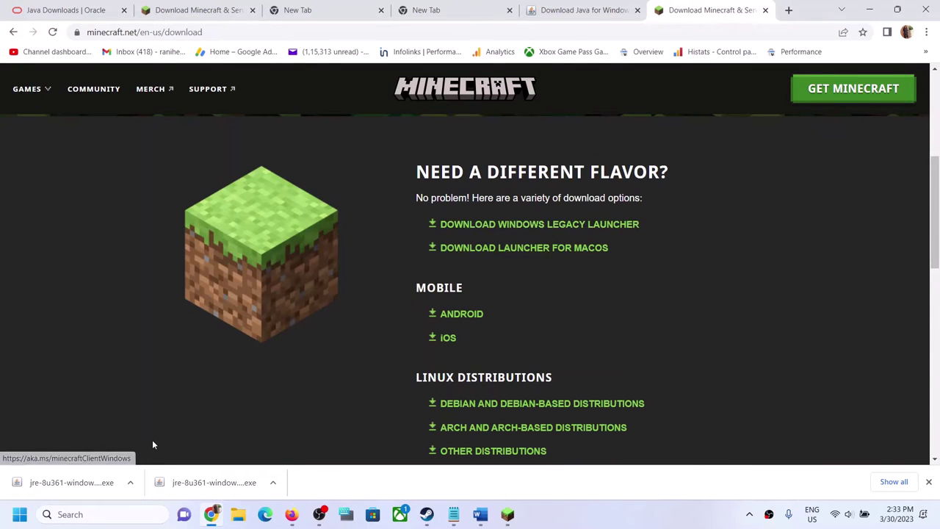
{"action": "left_click", "coordinate": [95, 518]}
Step: Search 'minecraft Launcher', dismiss the results, and select the Xbox status link in the Word checklist
{"action": "type", "text": "min"}
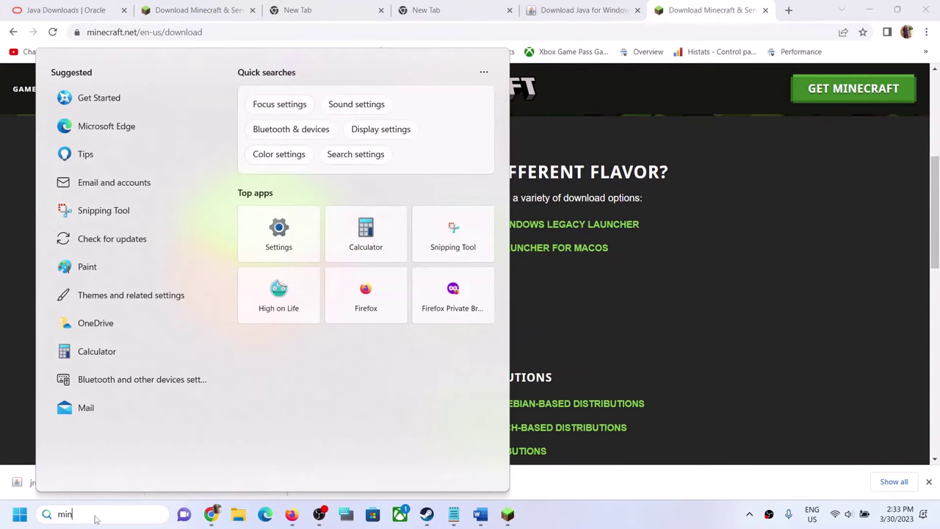
{"action": "type", "text": "ecraft Launcher"}
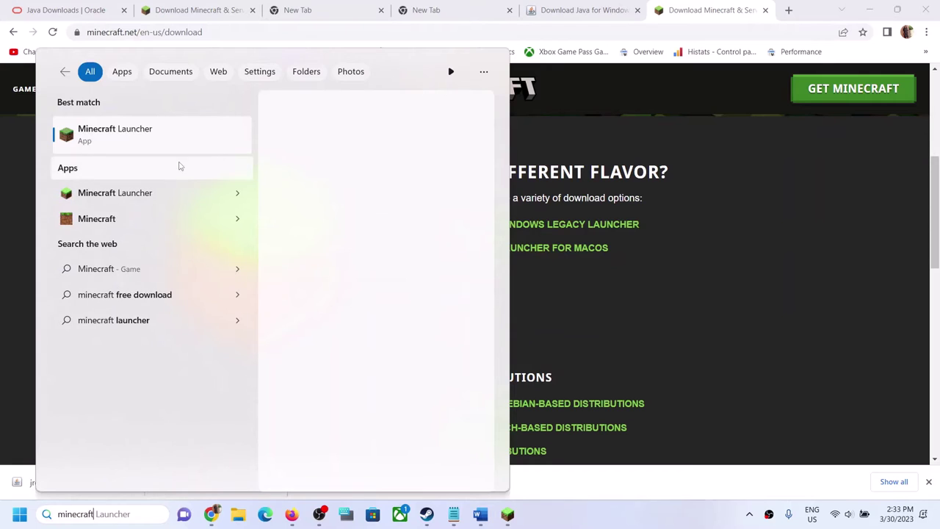
{"action": "right_click", "coordinate": [149, 131]}
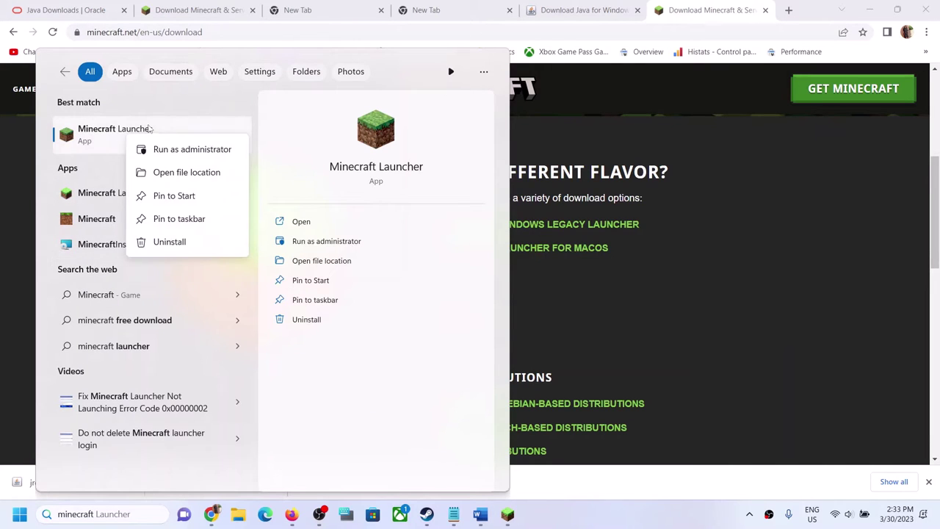
{"action": "left_click", "coordinate": [604, 287]}
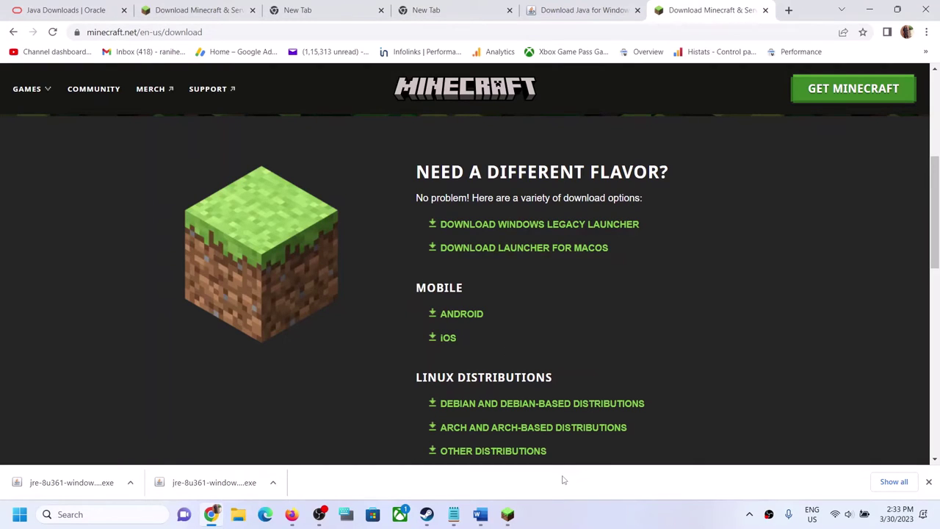
{"action": "left_click", "coordinate": [576, 523]}
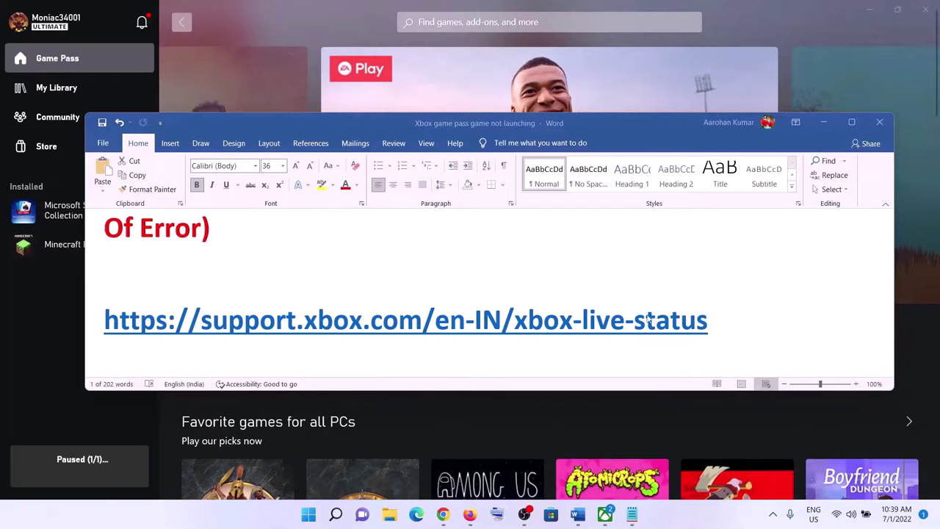
{"action": "triple_click", "coordinate": [650, 318]}
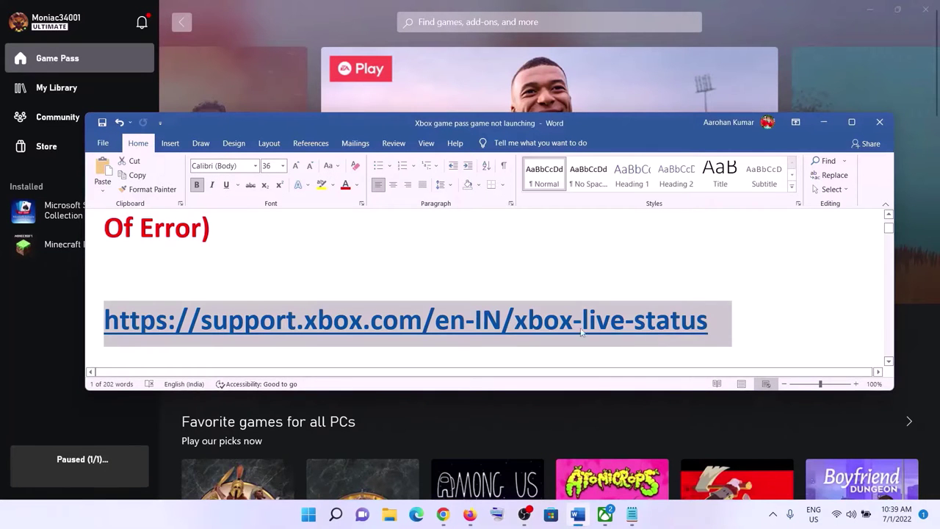
Step: Copy the Xbox status link and open the Xbox Status page in Chrome
{"action": "right_click", "coordinate": [528, 323]}
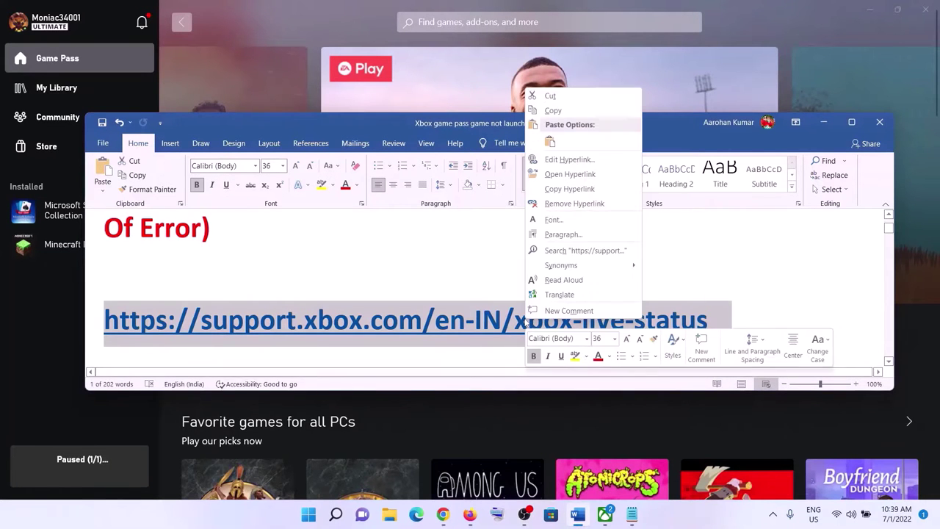
{"action": "left_click", "coordinate": [555, 111]}
{"action": "left_click", "coordinate": [443, 514]}
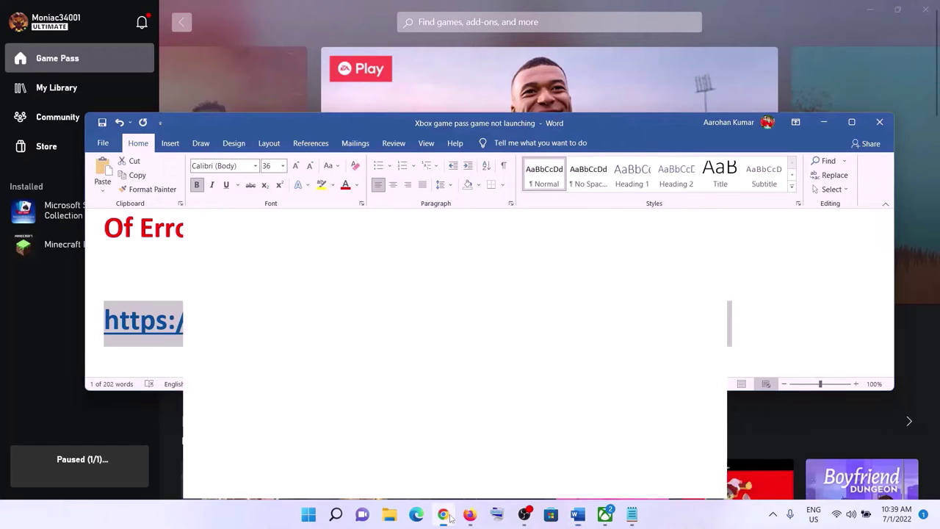
{"action": "left_click", "coordinate": [165, 10]}
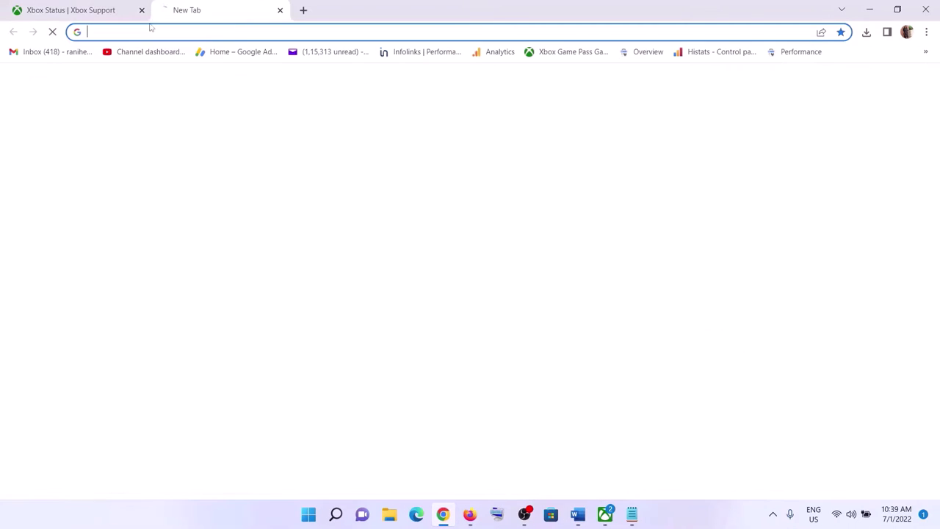
{"action": "left_click", "coordinate": [54, 6]}
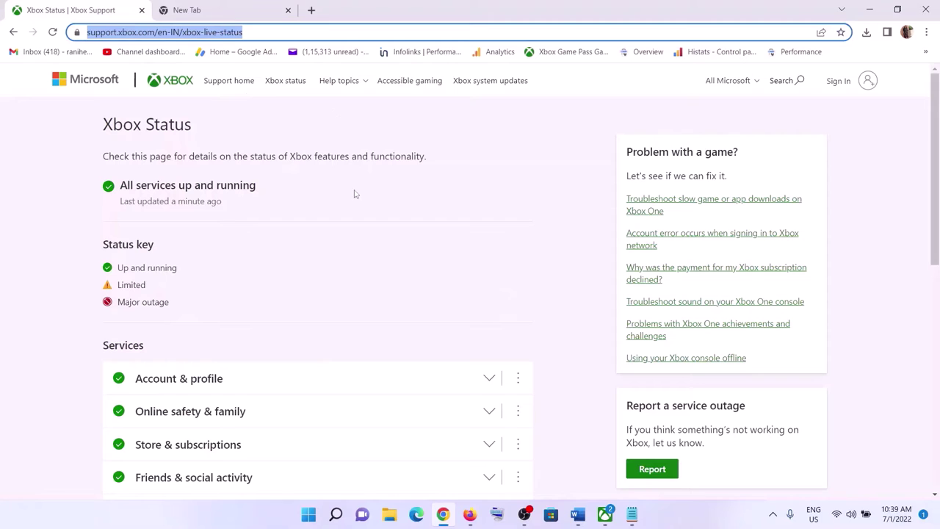
{"action": "left_click", "coordinate": [37, 223]}
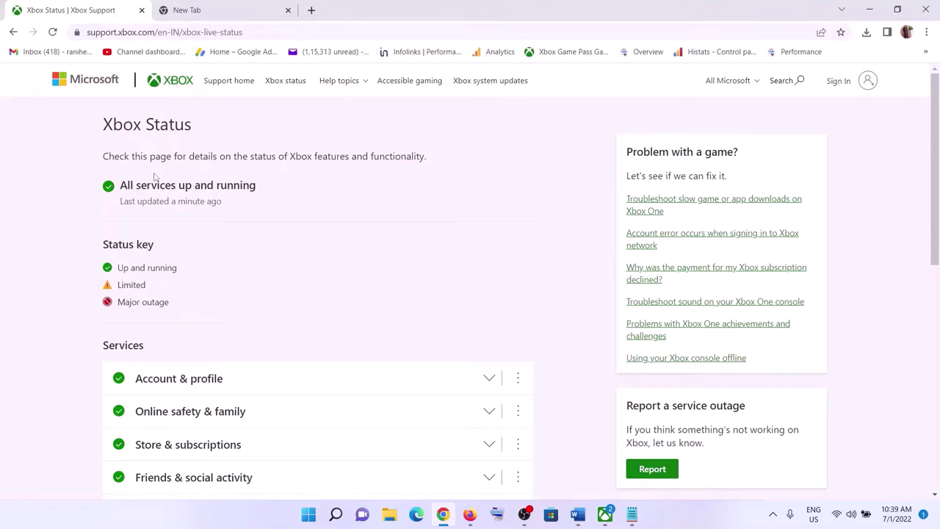
Step: Review the 'All services up and running' headline and the Up, Limited, Major outage status key
{"action": "left_click_drag", "start_coordinate": [121, 188], "coordinate": [266, 193]}
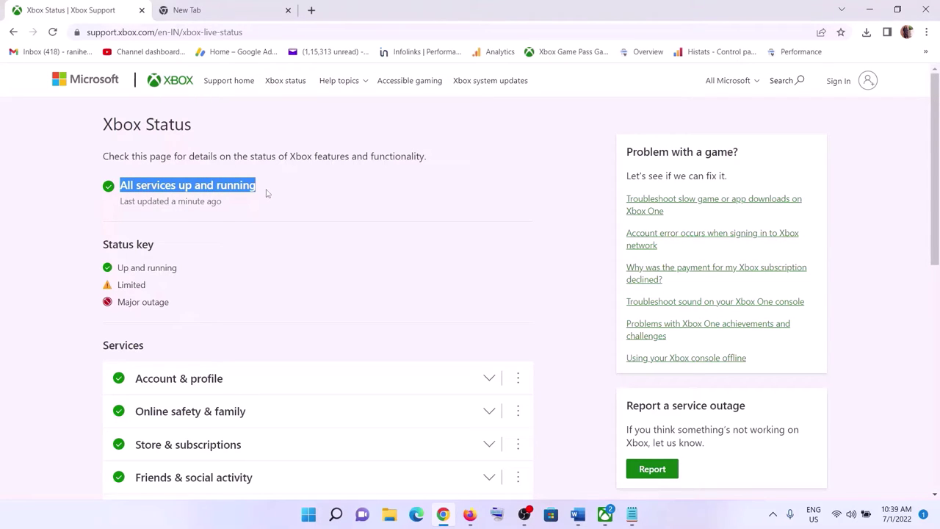
{"action": "left_click_drag", "start_coordinate": [118, 284], "coordinate": [144, 284]}
{"action": "left_click_drag", "start_coordinate": [140, 186], "coordinate": [214, 187]}
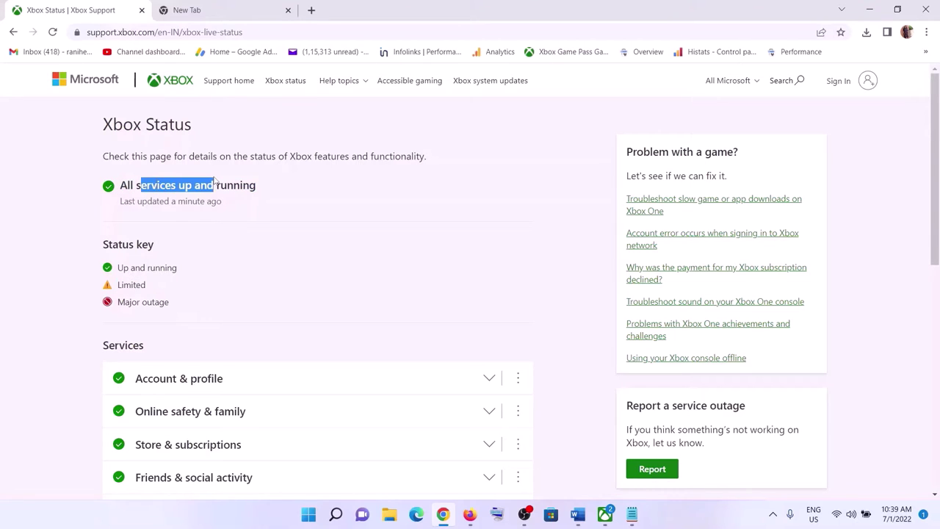
{"action": "left_click_drag", "start_coordinate": [118, 302], "coordinate": [170, 305]}
{"action": "left_click_drag", "start_coordinate": [127, 181], "coordinate": [260, 184]}
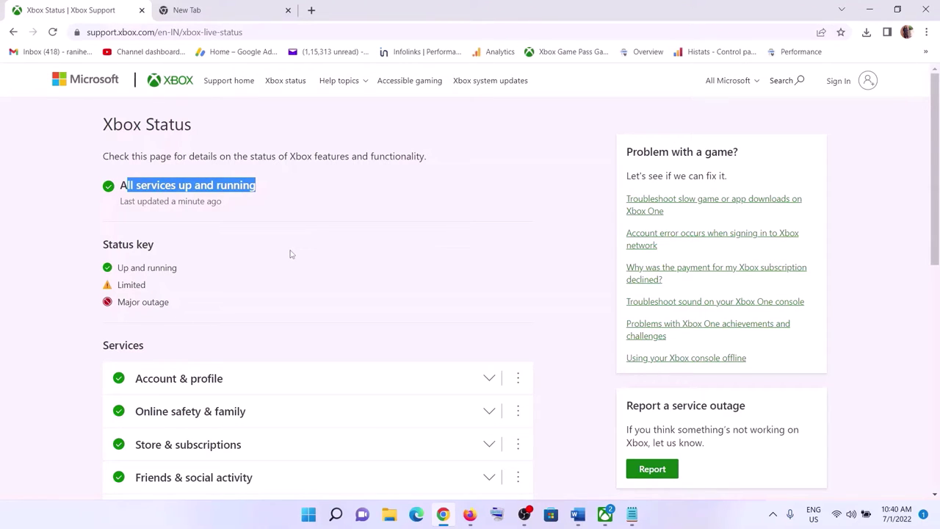
{"action": "left_click_drag", "start_coordinate": [123, 287], "coordinate": [146, 286]}
{"action": "left_click", "coordinate": [121, 287]}
{"action": "left_click", "coordinate": [146, 285]}
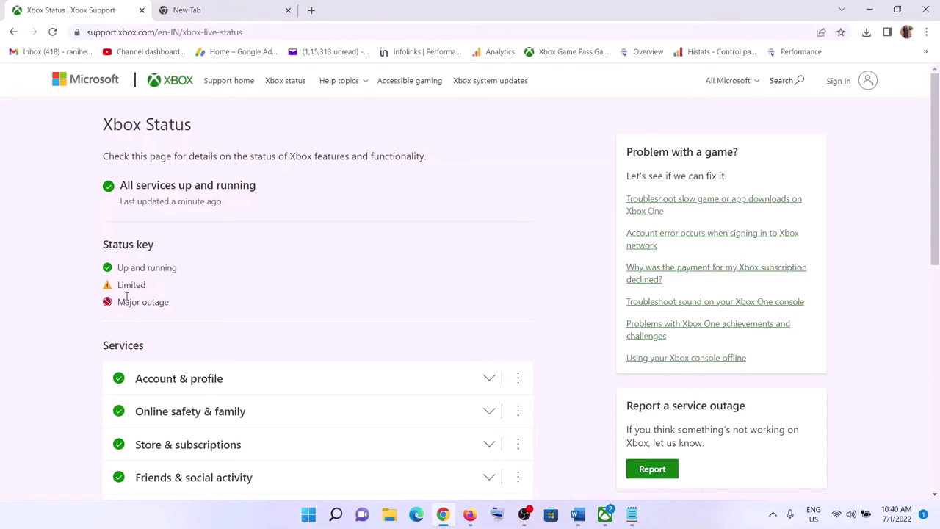
{"action": "left_click_drag", "start_coordinate": [118, 304], "coordinate": [185, 307]}
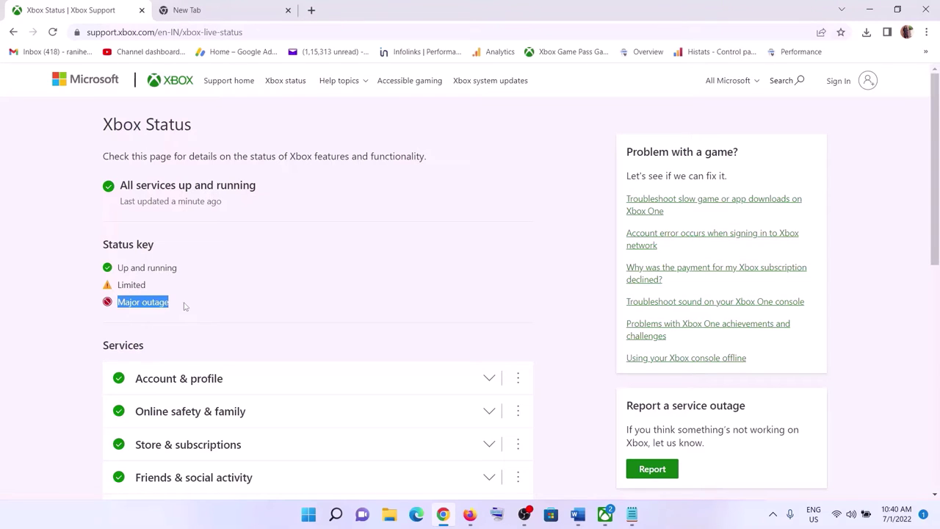
{"action": "left_click_drag", "start_coordinate": [118, 288], "coordinate": [165, 305]}
{"action": "left_click_drag", "start_coordinate": [118, 268], "coordinate": [177, 268]}
{"action": "left_click_drag", "start_coordinate": [126, 186], "coordinate": [263, 187]}
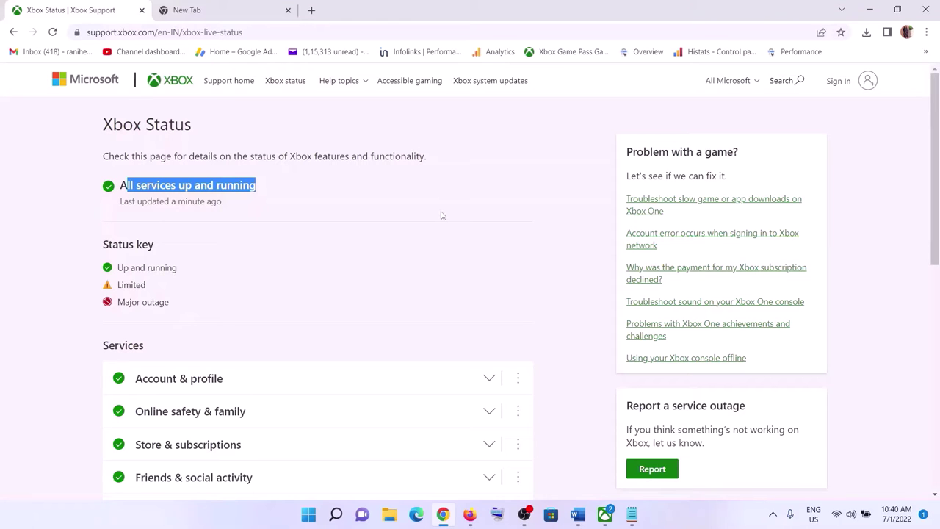
Step: Bring the Word checklist back, scroll down, and maximize its window
{"action": "left_click", "coordinate": [579, 516]}
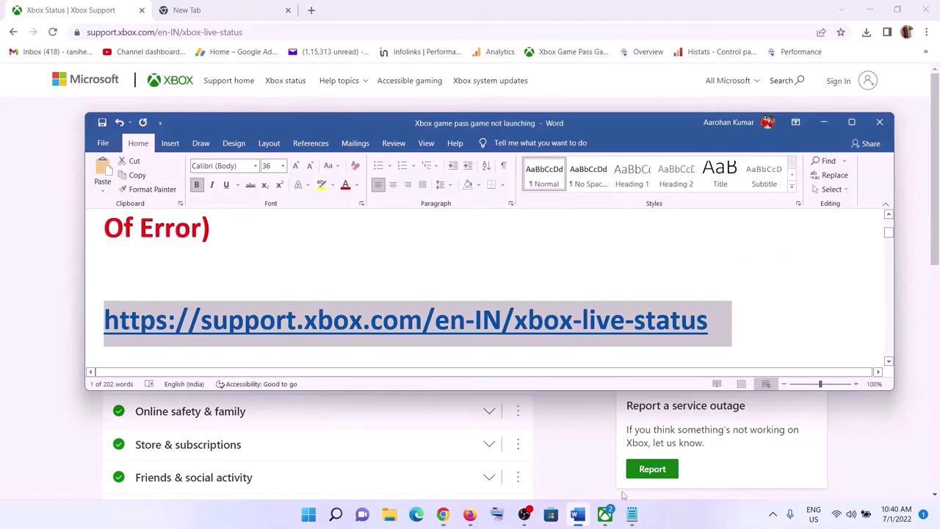
{"action": "scroll", "coordinate": [493, 309], "scroll_direction": "down", "scroll_amount": 3}
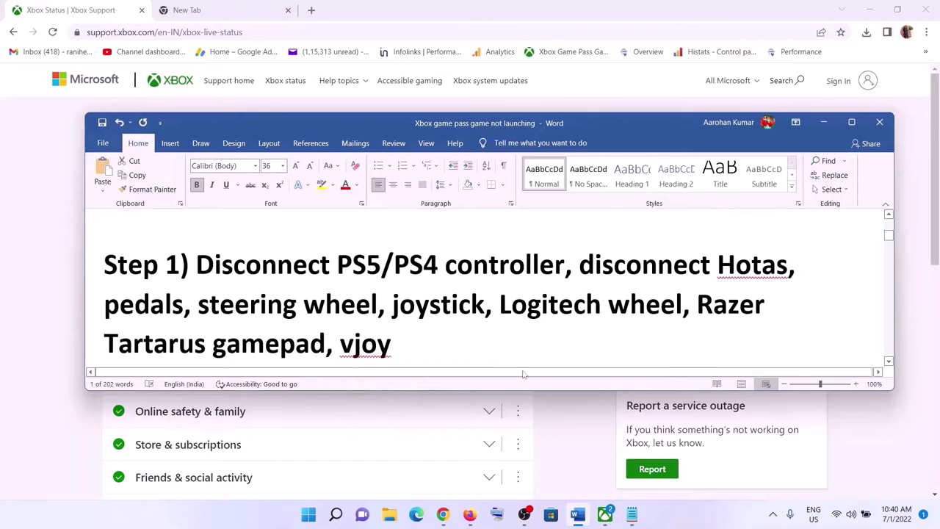
{"action": "left_click", "coordinate": [851, 122]}
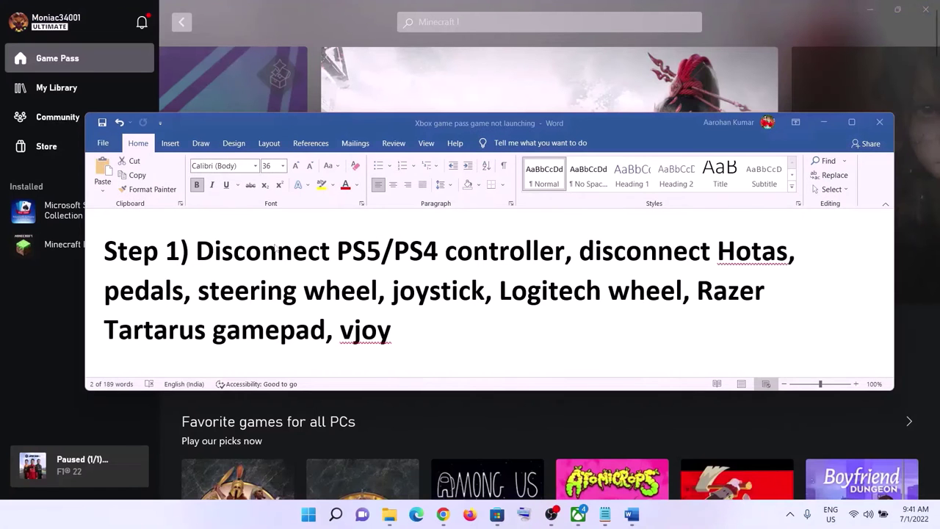
{"action": "left_click_drag", "start_coordinate": [275, 250], "coordinate": [527, 254]}
{"action": "left_click", "coordinate": [209, 273]}
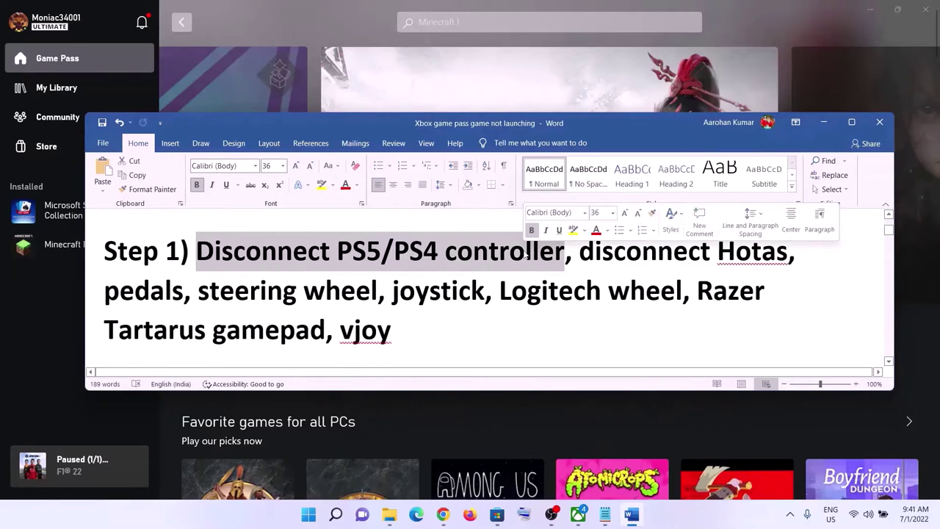
{"action": "left_click", "coordinate": [293, 252]}
Step: Highlight Step 1's instructions on disconnecting PS5/PS4 controllers, Hotas and other devices
{"action": "left_click_drag", "start_coordinate": [240, 252], "coordinate": [517, 252]}
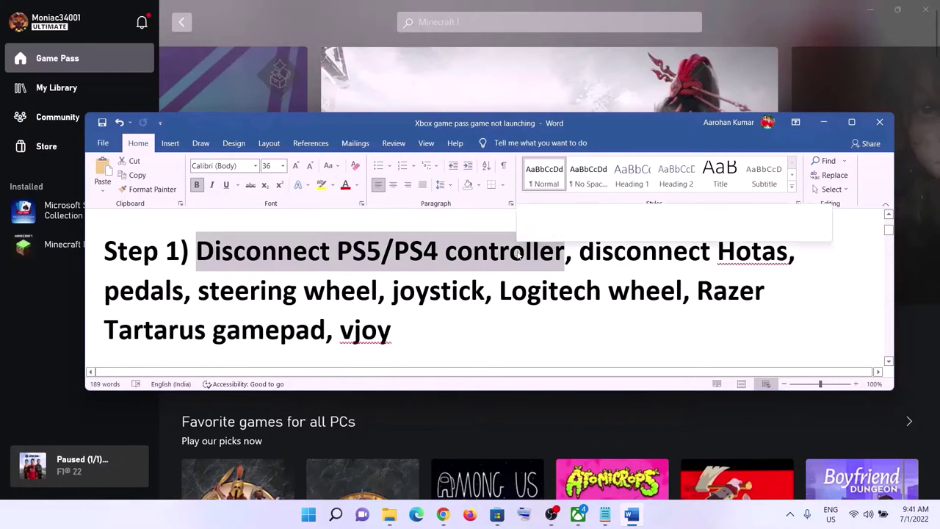
{"action": "left_click", "coordinate": [262, 262]}
{"action": "left_click_drag", "start_coordinate": [199, 250], "coordinate": [397, 332]}
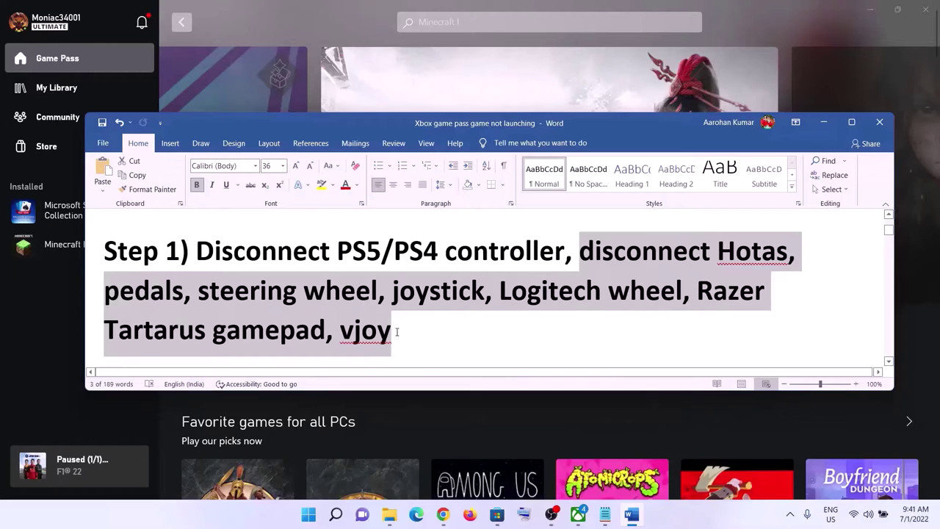
{"action": "left_click", "coordinate": [555, 250]}
{"action": "left_click_drag", "start_coordinate": [584, 252], "coordinate": [393, 332]}
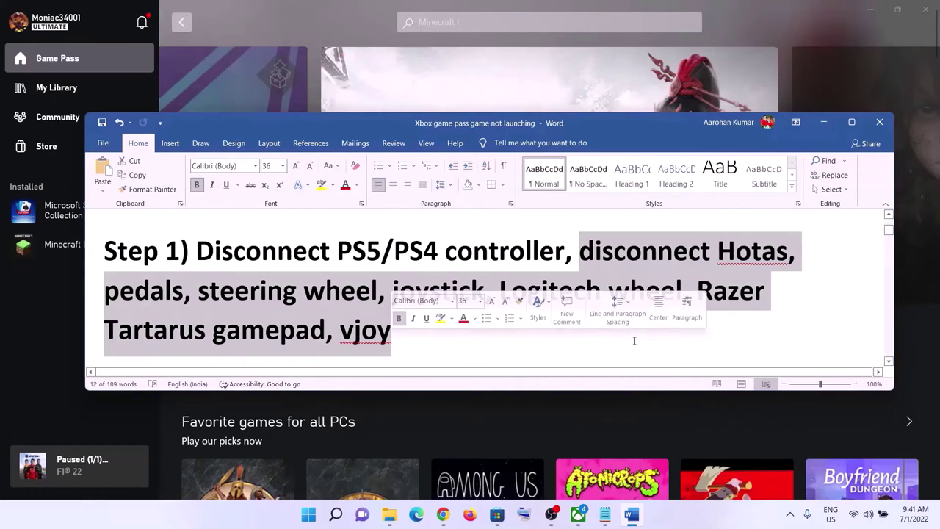
{"action": "left_click", "coordinate": [577, 254]}
{"action": "left_click_drag", "start_coordinate": [579, 253], "coordinate": [409, 323]}
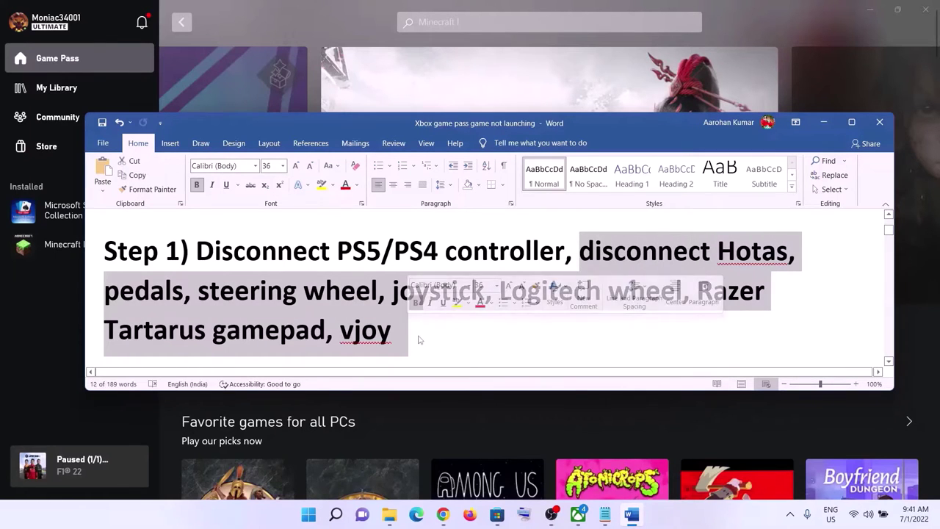
{"action": "left_click", "coordinate": [421, 340]}
{"action": "left_click_drag", "start_coordinate": [373, 319], "coordinate": [206, 251]}
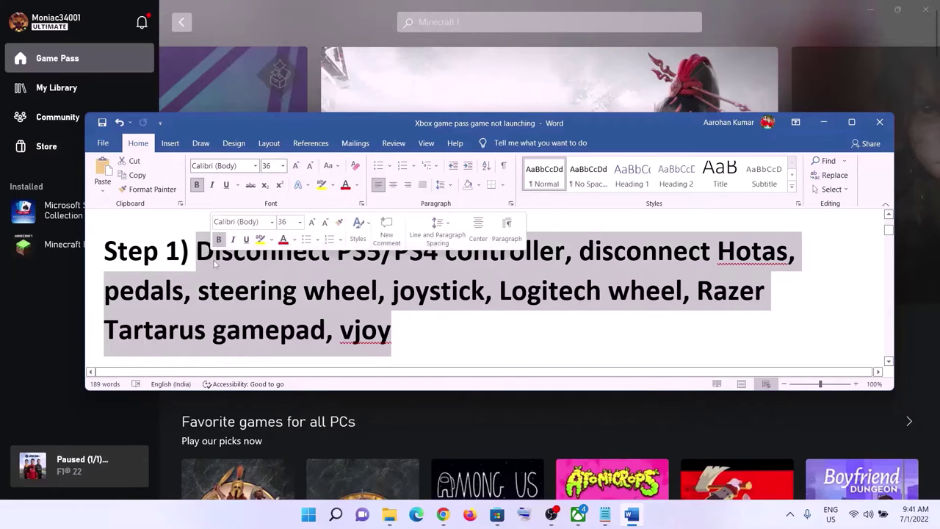
Step: Highlight 'Step 2) Verify & repair the game' and minimize the checklist
{"action": "scroll", "coordinate": [341, 289], "scroll_direction": "down", "scroll_amount": 3}
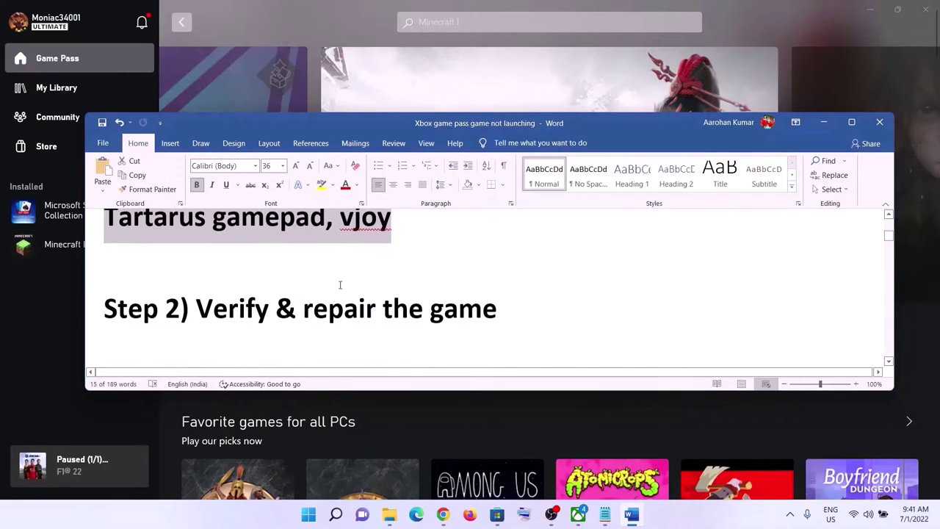
{"action": "left_click_drag", "start_coordinate": [196, 305], "coordinate": [498, 304]}
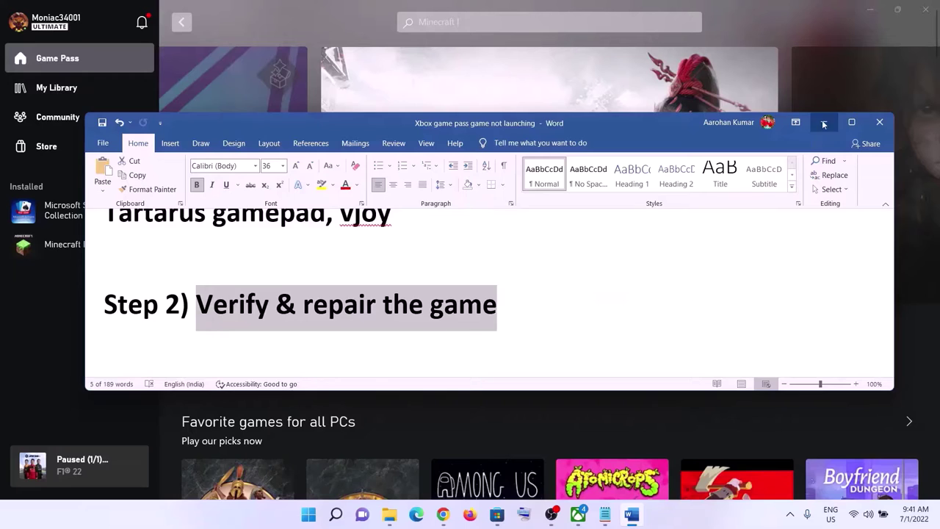
{"action": "left_click", "coordinate": [824, 122]}
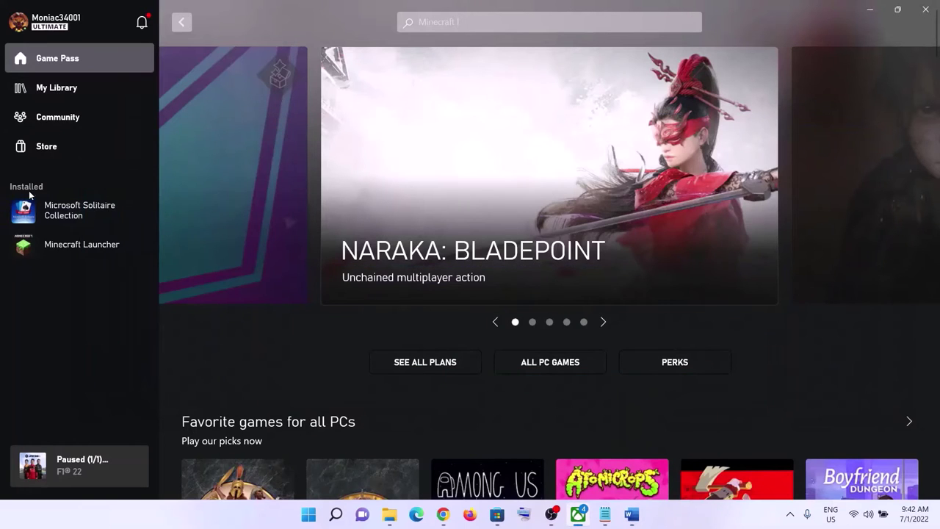
Step: Run Verify and Repair on Minecraft Launcher from its Manage > Files settings in the Xbox app
{"action": "mouse_move", "coordinate": [77, 246]}
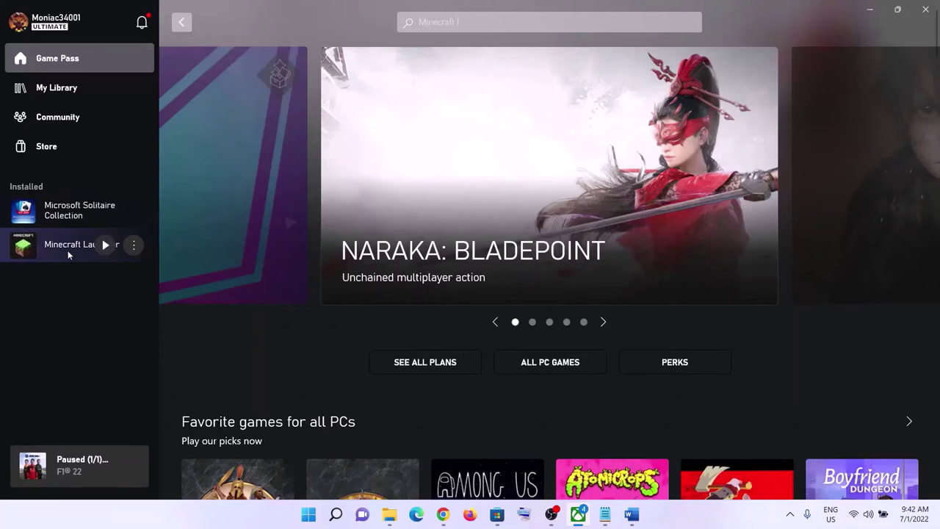
{"action": "left_click", "coordinate": [134, 247]}
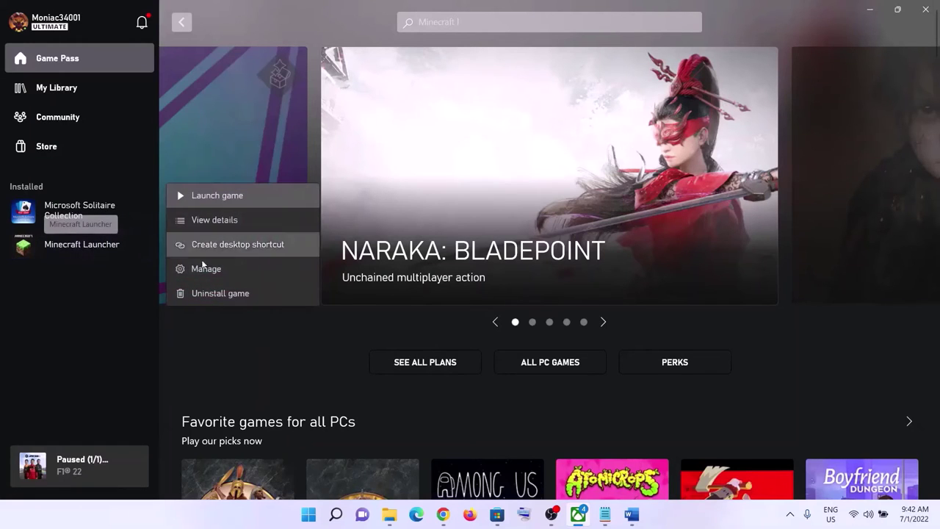
{"action": "left_click", "coordinate": [207, 269]}
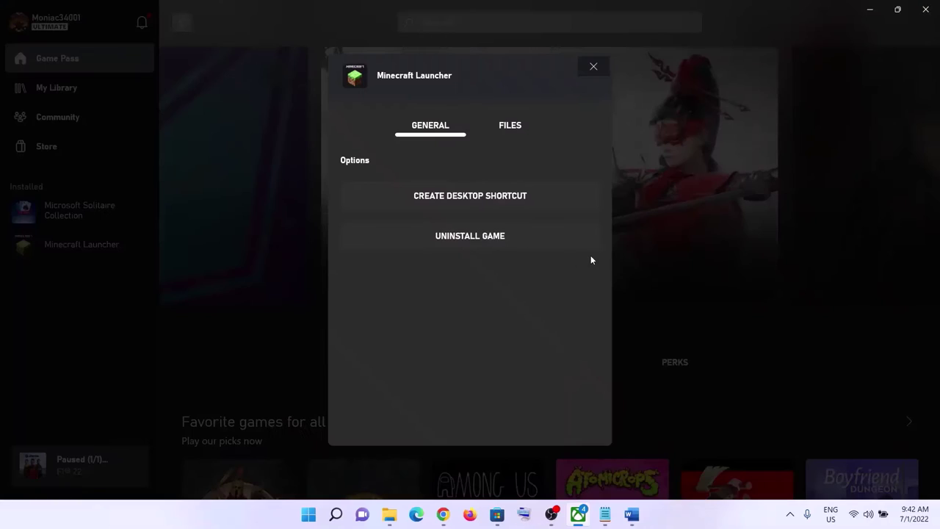
{"action": "left_click", "coordinate": [507, 131]}
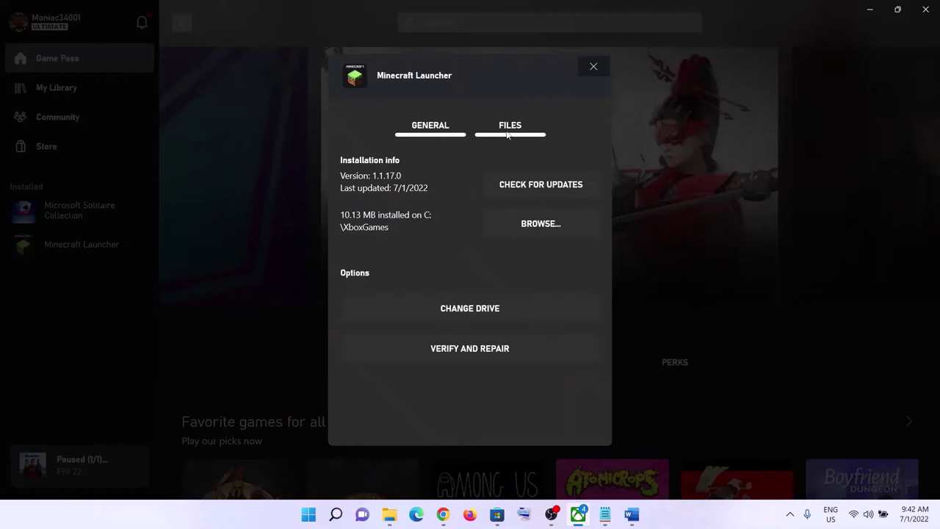
{"action": "left_click", "coordinate": [492, 354]}
{"action": "left_click", "coordinate": [416, 310]}
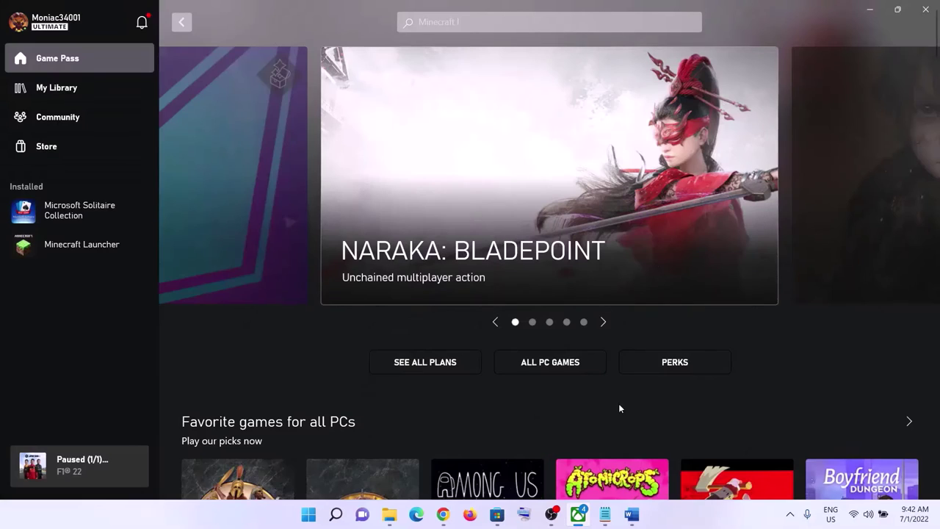
{"action": "left_click", "coordinate": [632, 515]}
Step: Mark Step 3 'Restart PC' and bring up the Start power options, cancelling without restarting
{"action": "scroll", "coordinate": [261, 295], "scroll_direction": "down", "scroll_amount": 1}
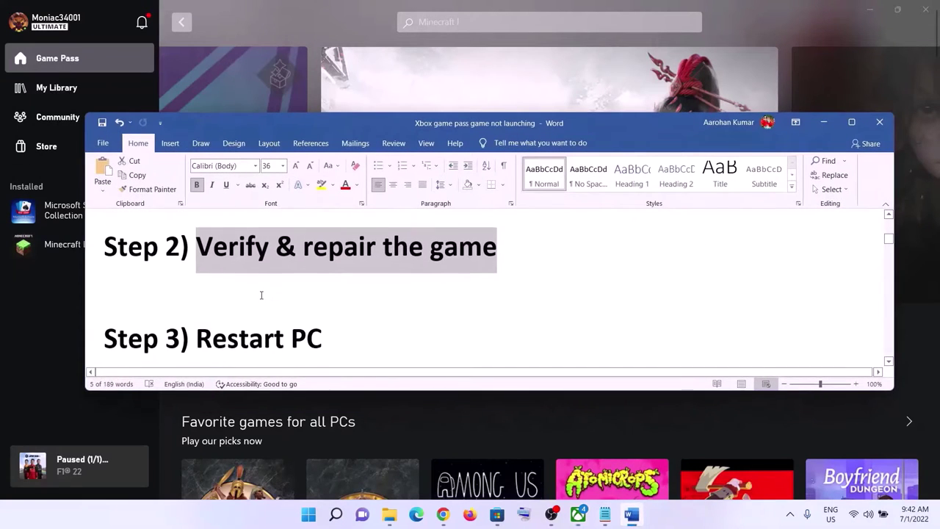
{"action": "scroll", "coordinate": [261, 294], "scroll_direction": "down", "scroll_amount": 1}
{"action": "left_click_drag", "start_coordinate": [210, 309], "coordinate": [327, 308]}
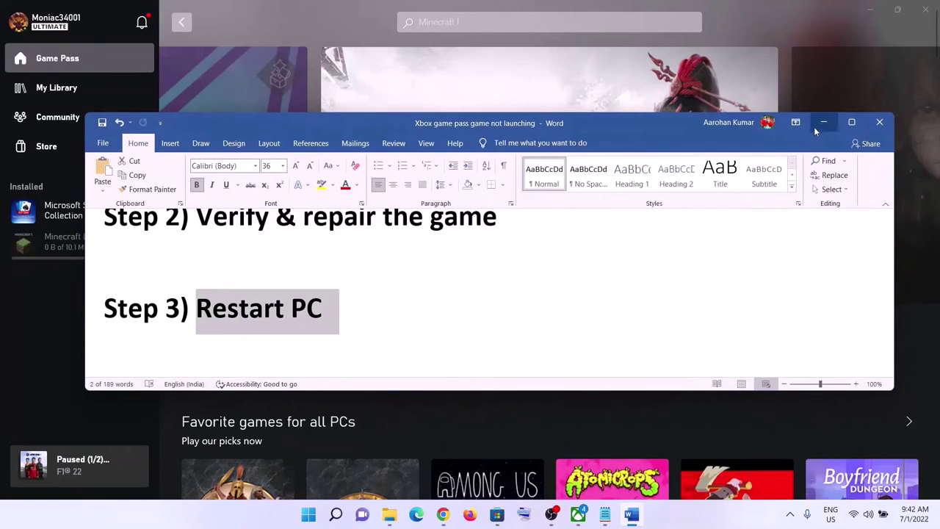
{"action": "left_click", "coordinate": [823, 122]}
{"action": "left_click", "coordinate": [309, 515]}
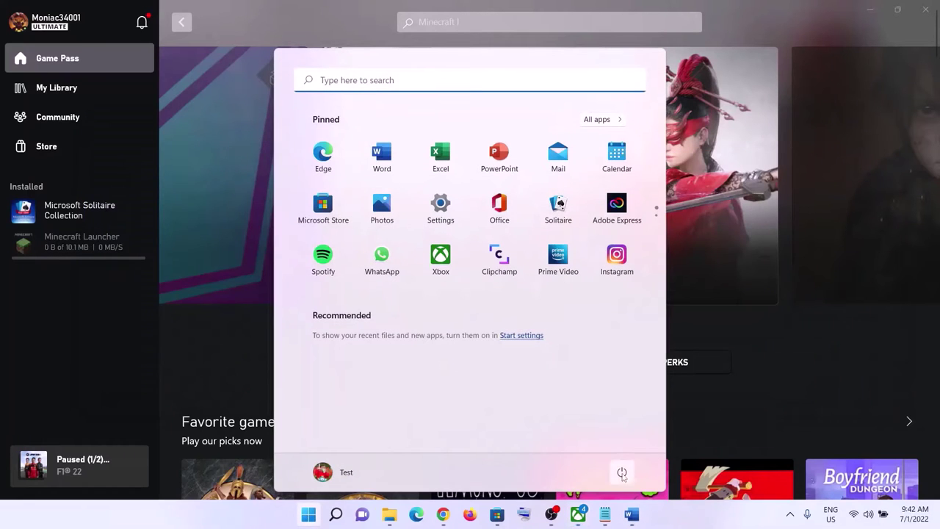
{"action": "left_click", "coordinate": [621, 472]}
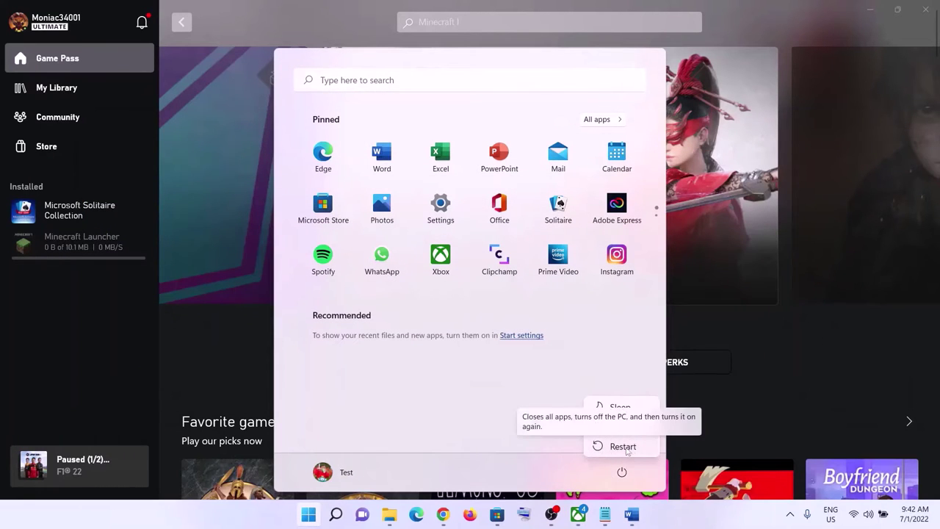
{"action": "key", "text": "Escape"}
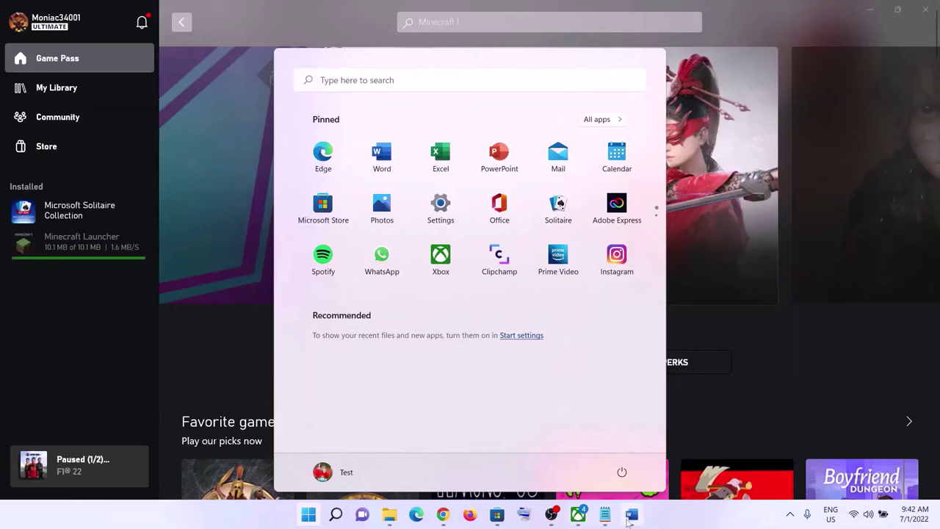
Step: Restore the checklist and highlight Step 4's create-desktop-shortcut and run-as-administrator instruction
{"action": "left_click", "coordinate": [632, 514]}
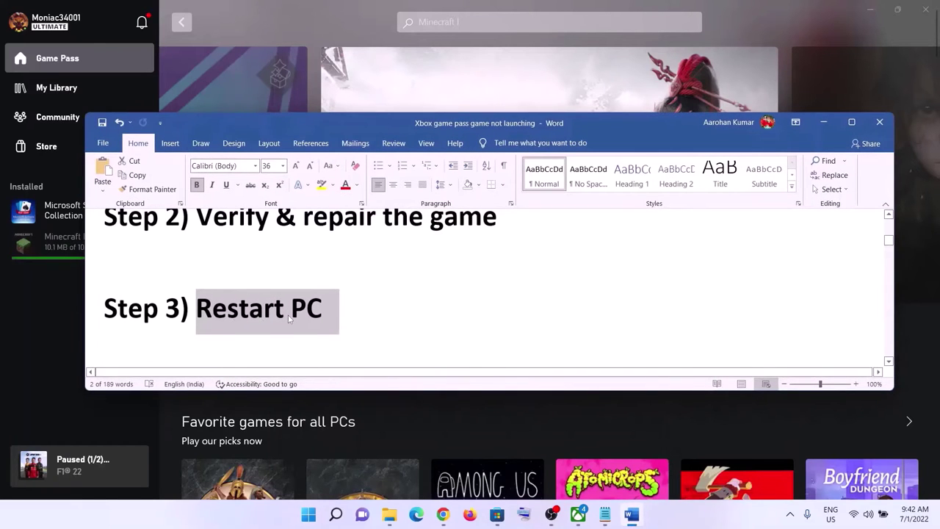
{"action": "scroll", "coordinate": [349, 310], "scroll_direction": "down", "scroll_amount": 3}
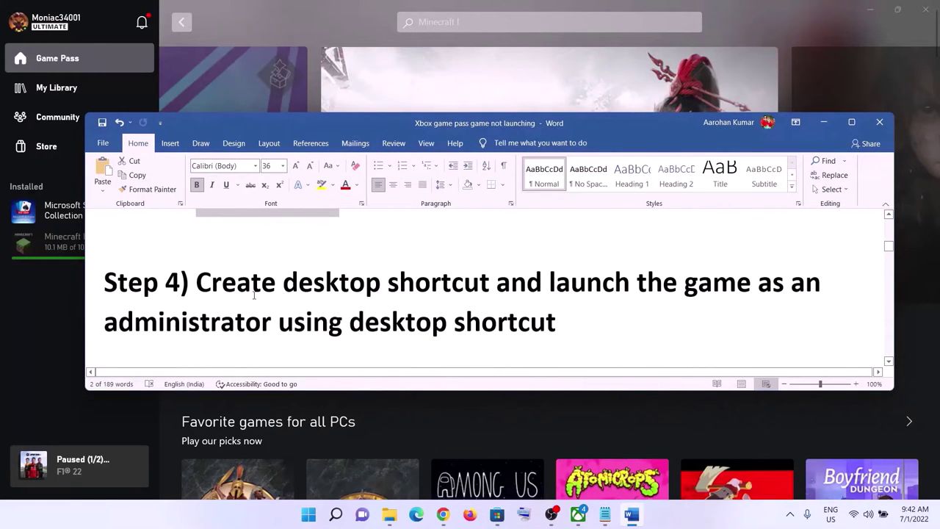
{"action": "left_click_drag", "start_coordinate": [199, 287], "coordinate": [496, 289]}
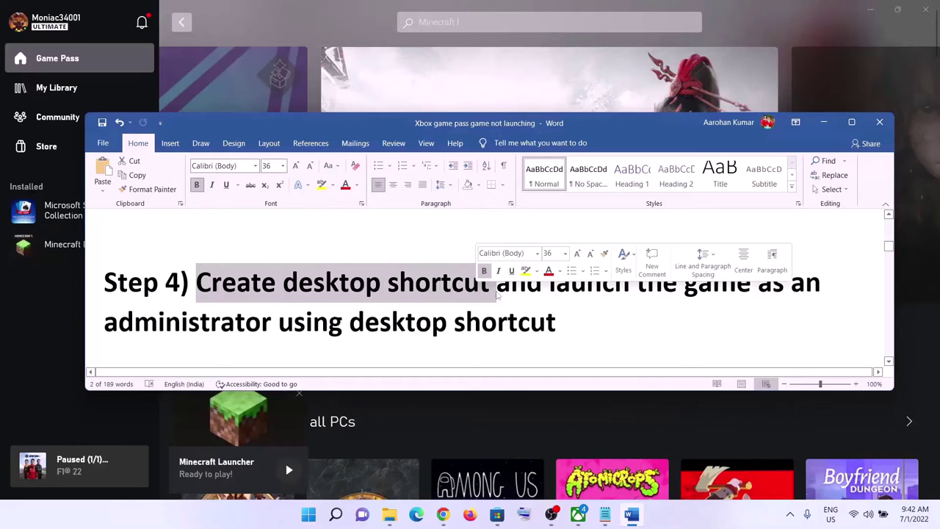
{"action": "mouse_move", "coordinate": [560, 295]}
{"action": "left_mouse_down"}
{"action": "mouse_move", "coordinate": [454, 323]}
{"action": "mouse_move", "coordinate": [572, 295]}
{"action": "mouse_move", "coordinate": [568, 307]}
{"action": "left_mouse_up"}
Step: Create a Minecraft Launcher desktop shortcut from its Manage settings in the Xbox app, then show the desktop
{"action": "left_click", "coordinate": [824, 122]}
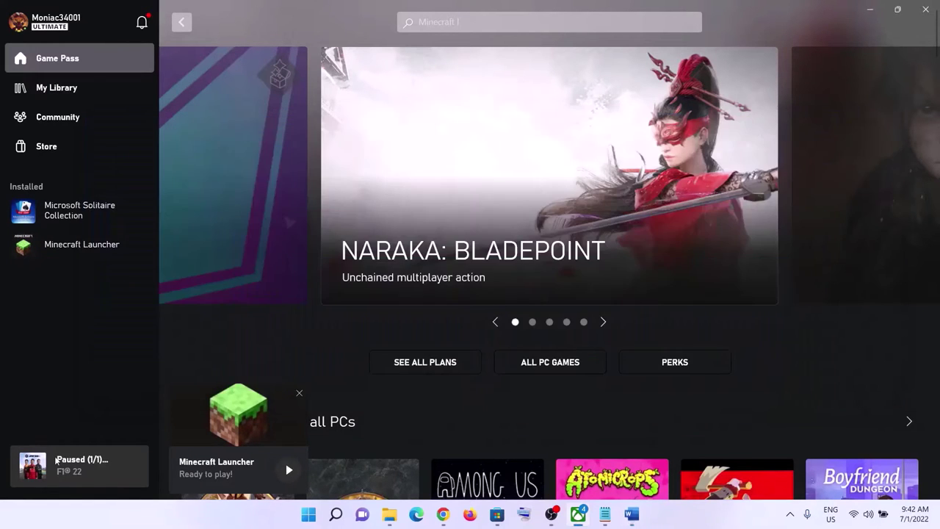
{"action": "right_click", "coordinate": [59, 252]}
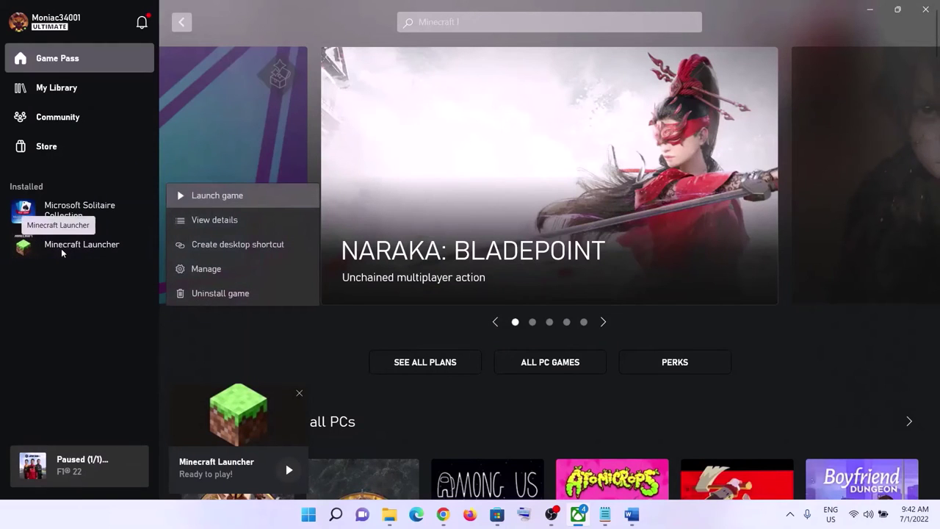
{"action": "left_click", "coordinate": [55, 297]}
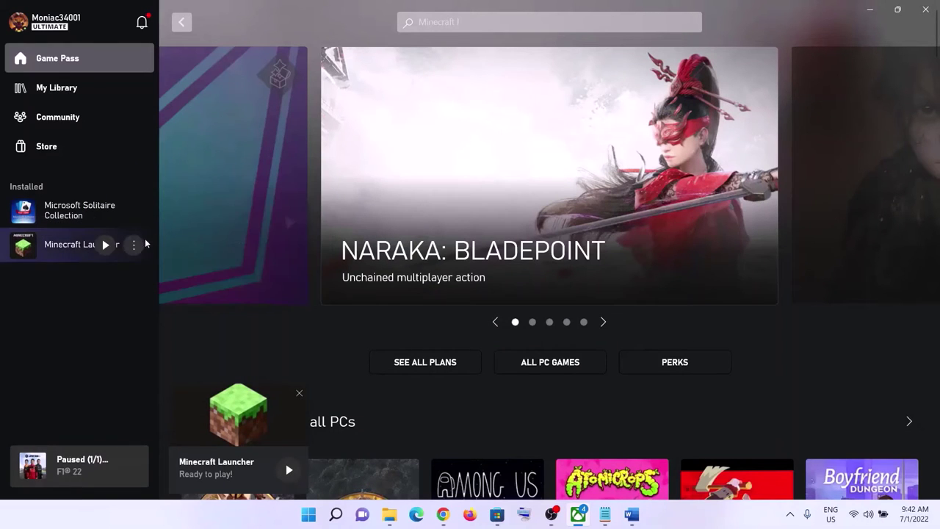
{"action": "left_click", "coordinate": [129, 245]}
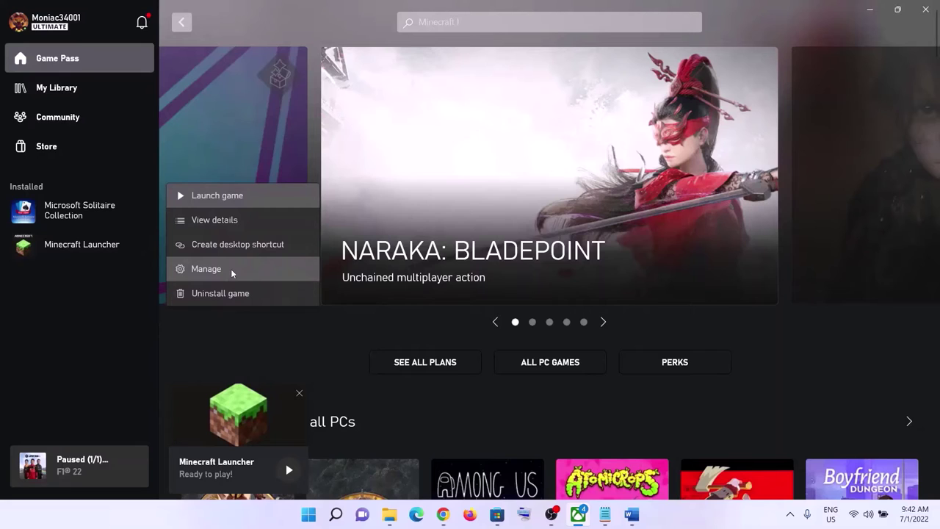
{"action": "left_click", "coordinate": [98, 299]}
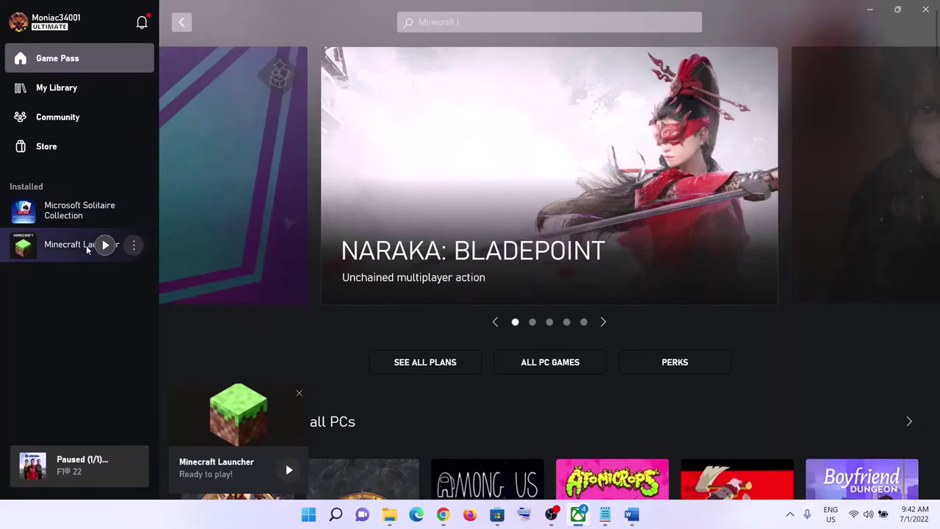
{"action": "left_click", "coordinate": [134, 246]}
{"action": "left_click", "coordinate": [86, 252]}
{"action": "left_click", "coordinate": [134, 245]}
{"action": "left_click", "coordinate": [215, 269]}
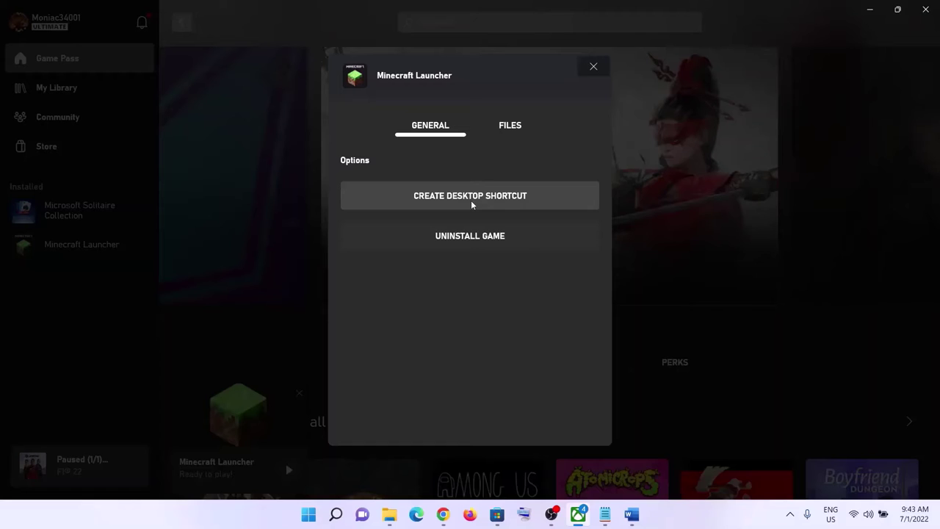
{"action": "key", "text": "super+d"}
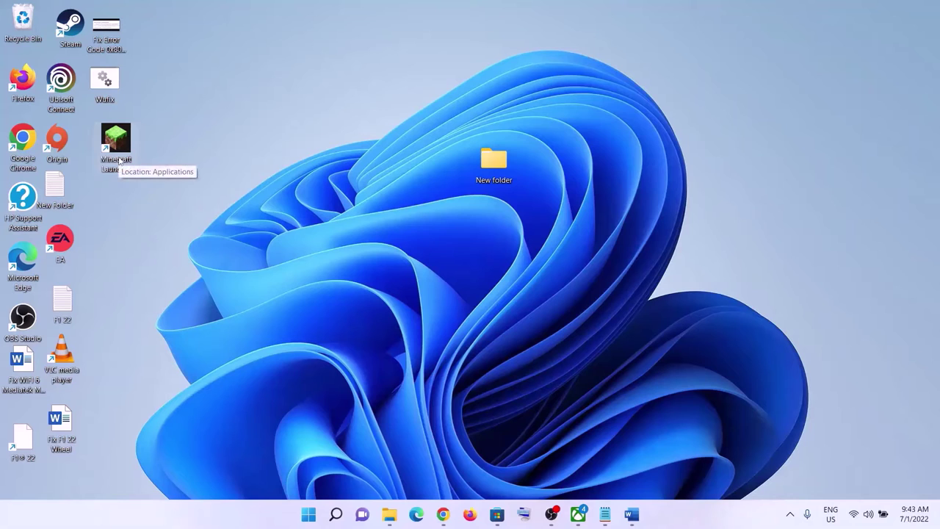
Step: Open the Minecraft Launcher desktop shortcut's menu to reach Run as administrator
{"action": "right_click", "coordinate": [122, 149]}
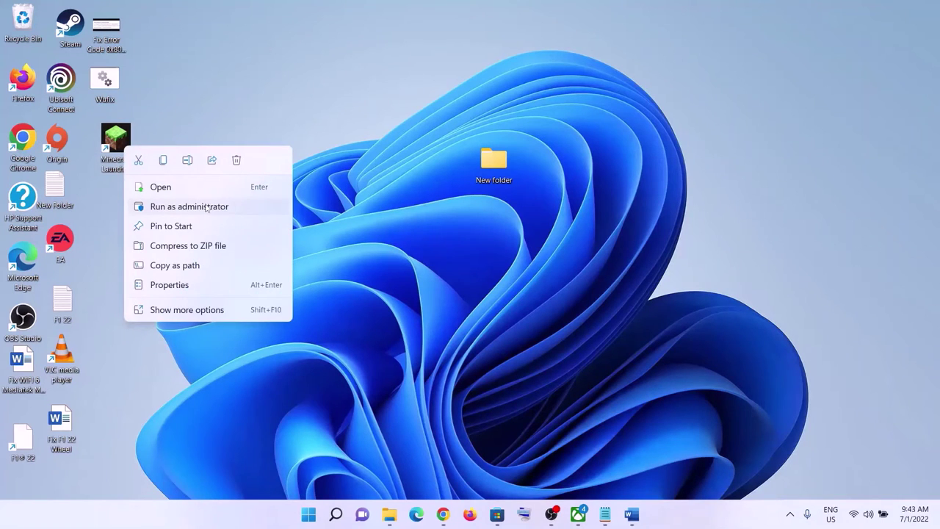
{"action": "left_click", "coordinate": [174, 111]}
{"action": "right_click", "coordinate": [123, 144]}
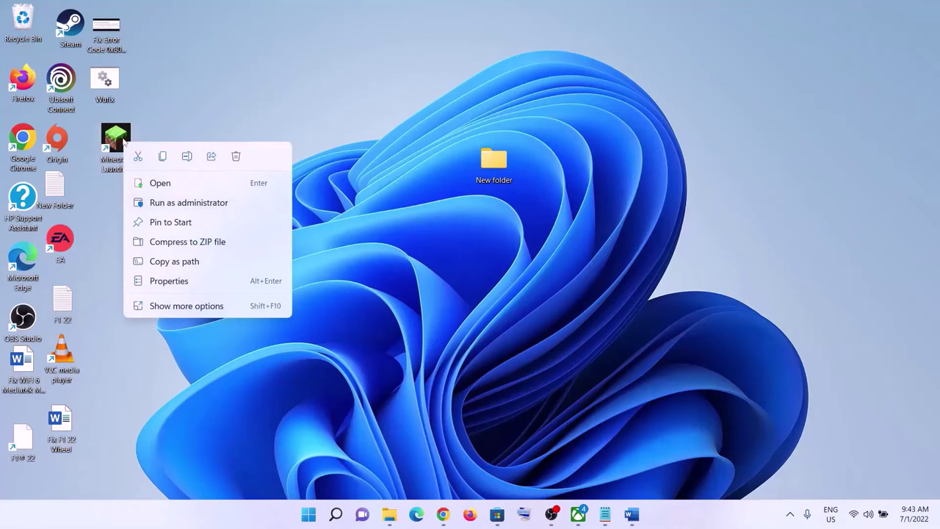
{"action": "right_click", "coordinate": [124, 138]}
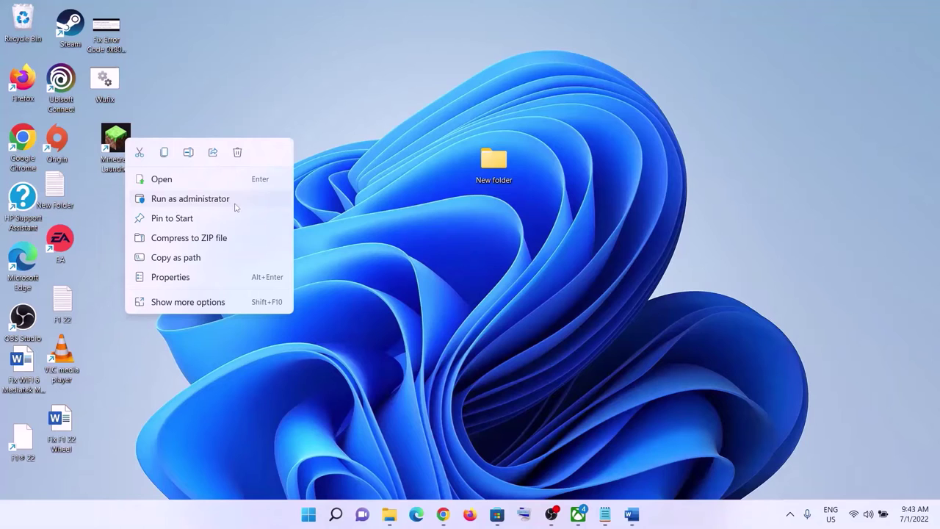
Step: Scroll the Word checklist to 'Step 5) Repair/Reset the game' and highlight it
{"action": "left_click", "coordinate": [641, 513]}
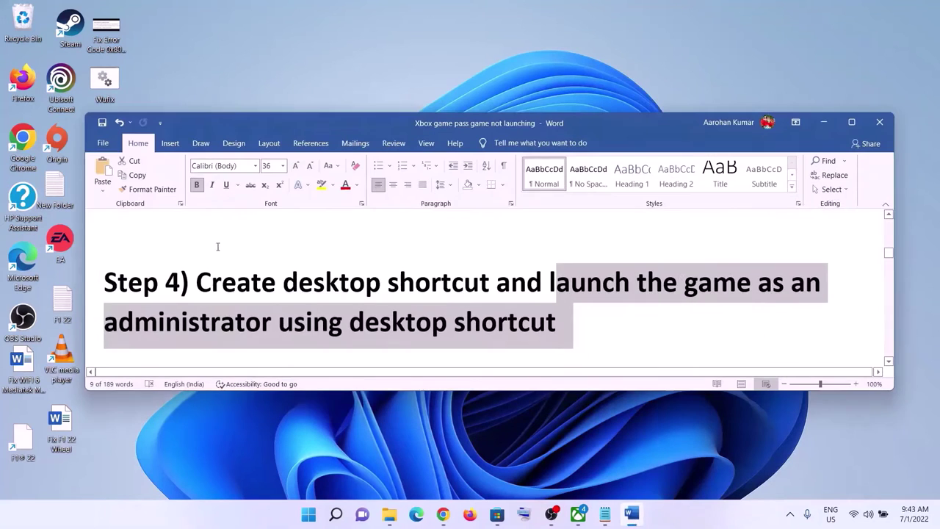
{"action": "scroll", "coordinate": [303, 309], "scroll_direction": "down", "scroll_amount": 2}
{"action": "scroll", "coordinate": [303, 309], "scroll_direction": "down", "scroll_amount": 1}
{"action": "left_click_drag", "start_coordinate": [195, 296], "coordinate": [547, 295]}
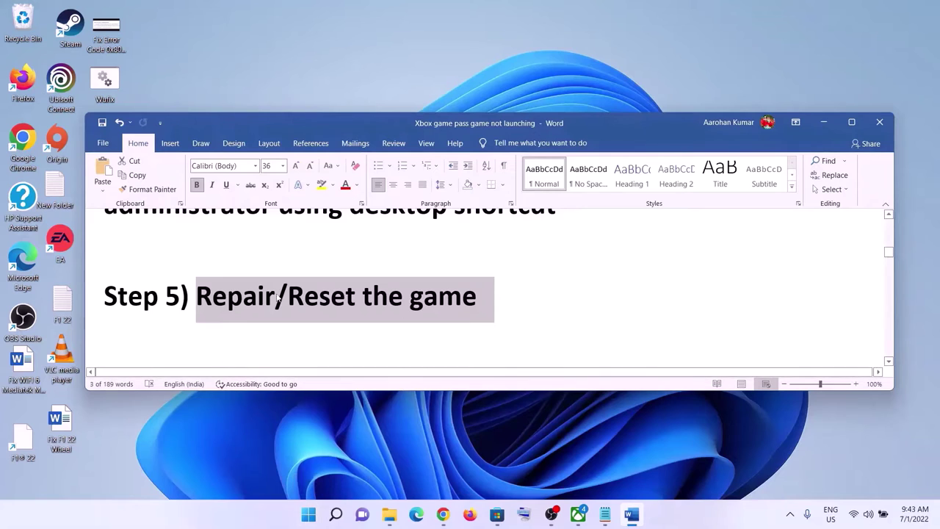
Step: Launch Windows Settings from Start and go to its Apps section
{"action": "left_click", "coordinate": [309, 515]}
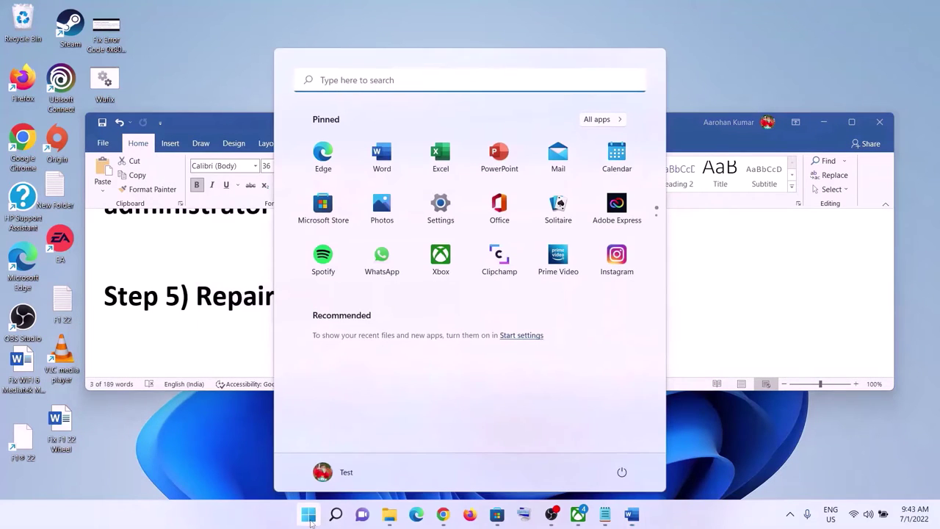
{"action": "left_click", "coordinate": [444, 207]}
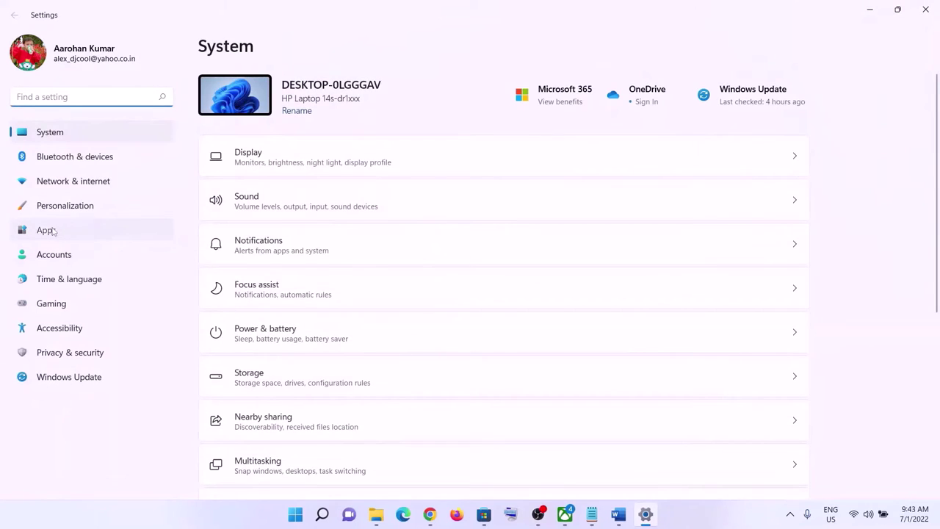
{"action": "left_click", "coordinate": [73, 230]}
Step: Search the installed apps list for 'minecraft' to find Minecraft Launcher
{"action": "left_click", "coordinate": [285, 94]}
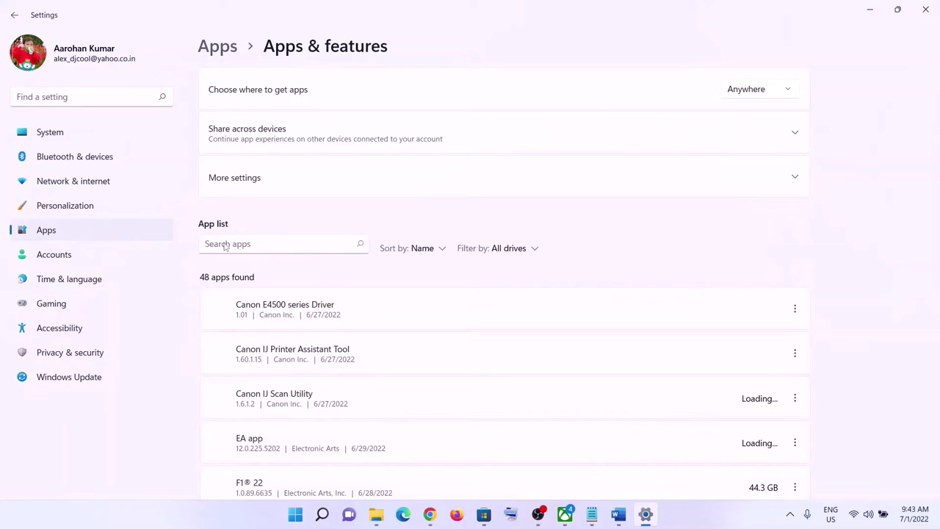
{"action": "scroll", "coordinate": [369, 378], "scroll_direction": "down", "scroll_amount": 5}
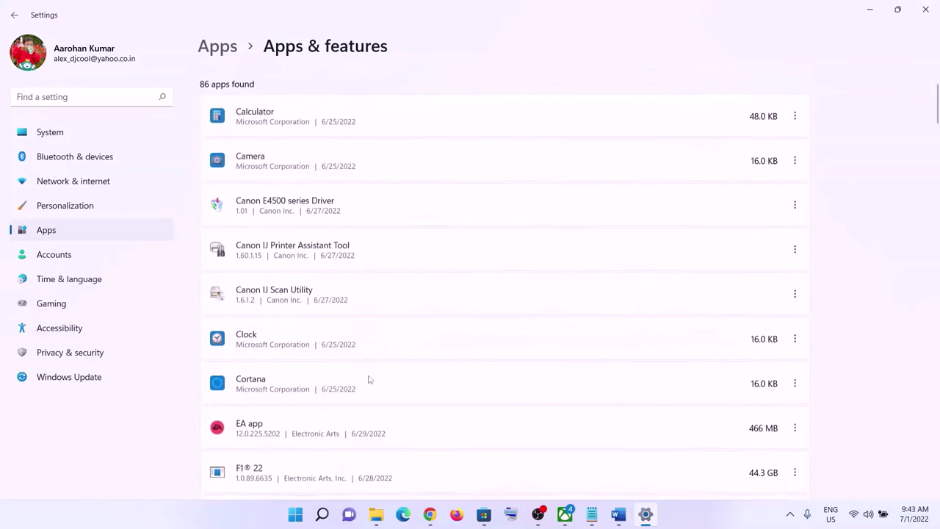
{"action": "scroll", "coordinate": [368, 377], "scroll_direction": "down", "scroll_amount": 10}
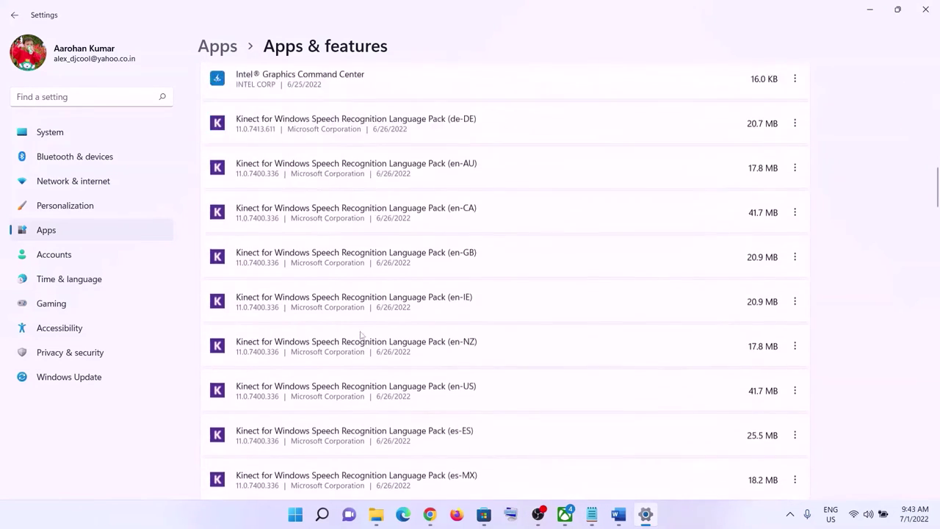
{"action": "scroll", "coordinate": [351, 359], "scroll_direction": "up", "scroll_amount": 15}
{"action": "left_click", "coordinate": [247, 247]}
{"action": "type", "text": "min"}
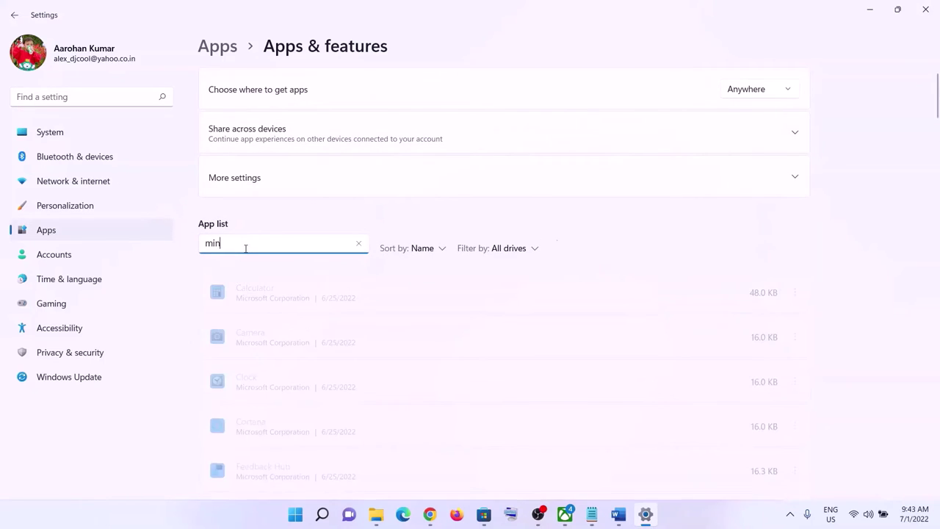
{"action": "type", "text": "ecraft"}
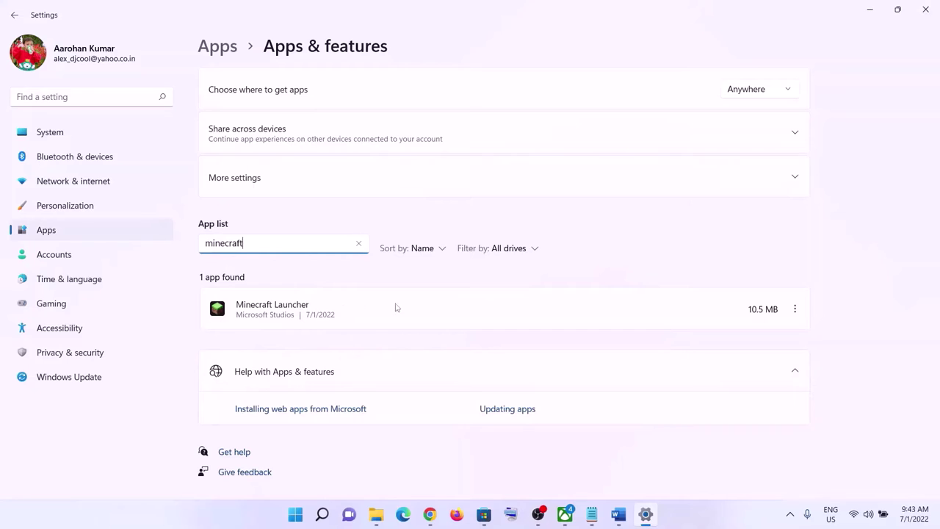
{"action": "left_click", "coordinate": [290, 315]}
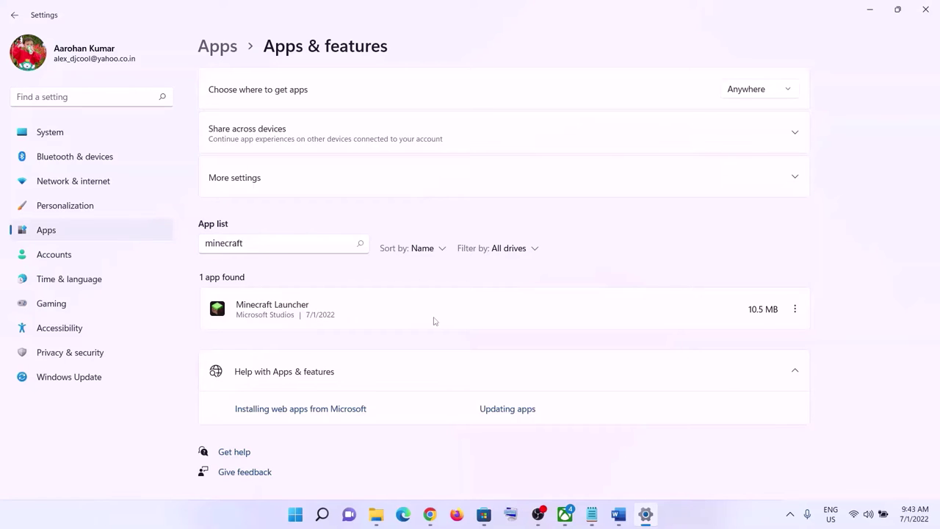
Step: In Minecraft Launcher's Advanced options, run Repair, then Reset and confirm it
{"action": "left_click", "coordinate": [797, 311]}
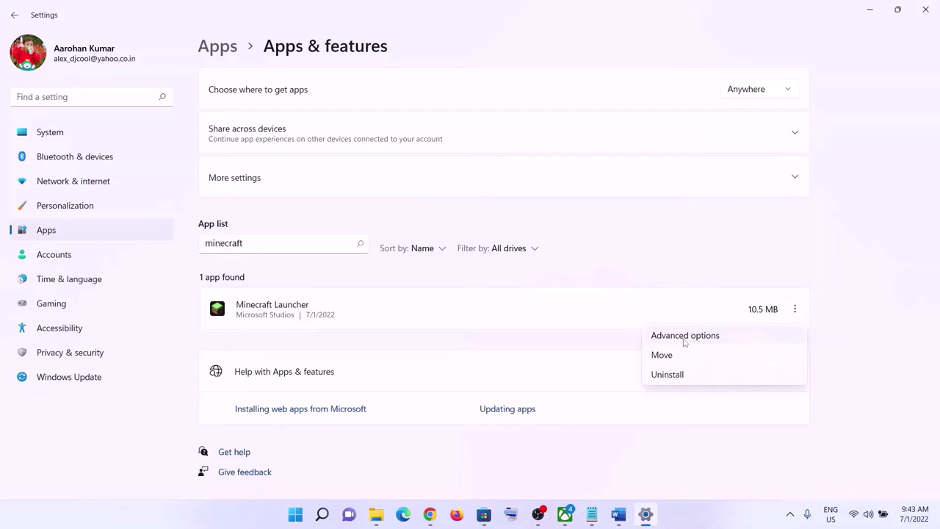
{"action": "left_click", "coordinate": [684, 342]}
{"action": "scroll", "coordinate": [409, 294], "scroll_direction": "down", "scroll_amount": 10}
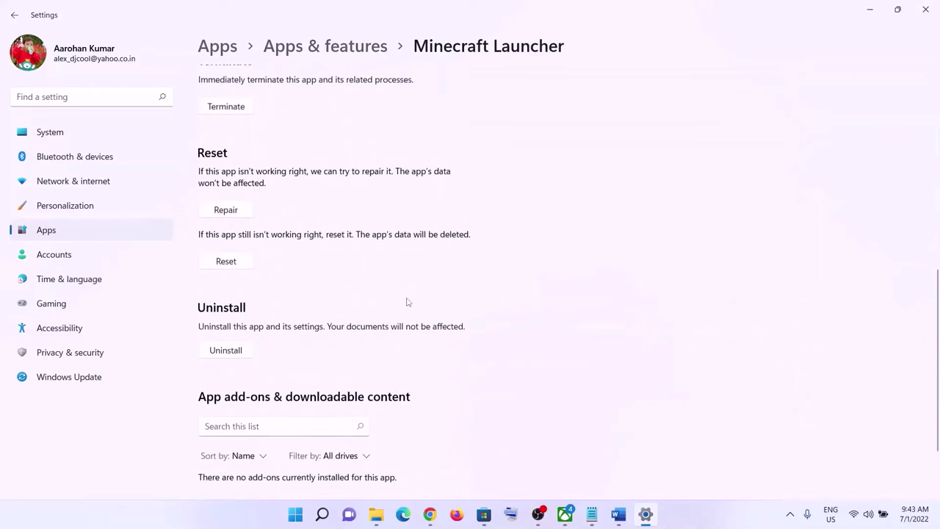
{"action": "left_click", "coordinate": [237, 211]}
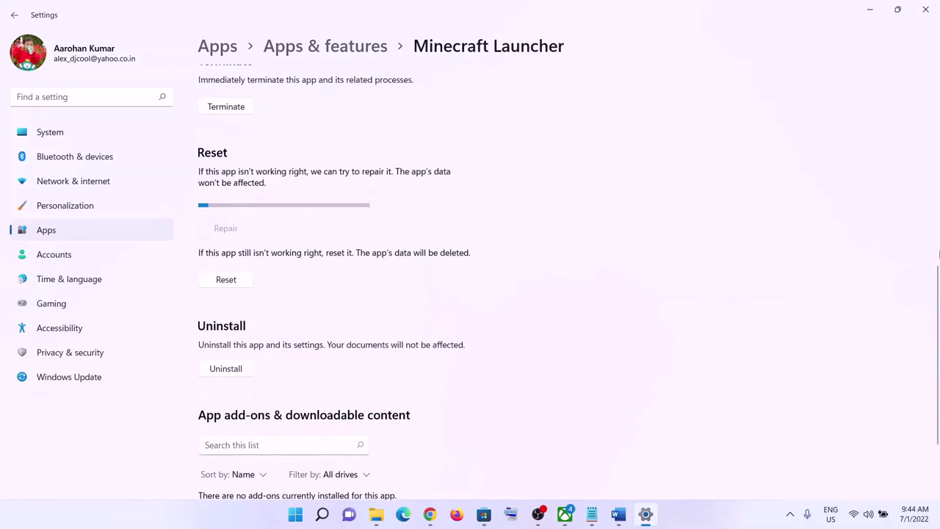
{"action": "left_click", "coordinate": [225, 265]}
{"action": "left_click", "coordinate": [279, 229]}
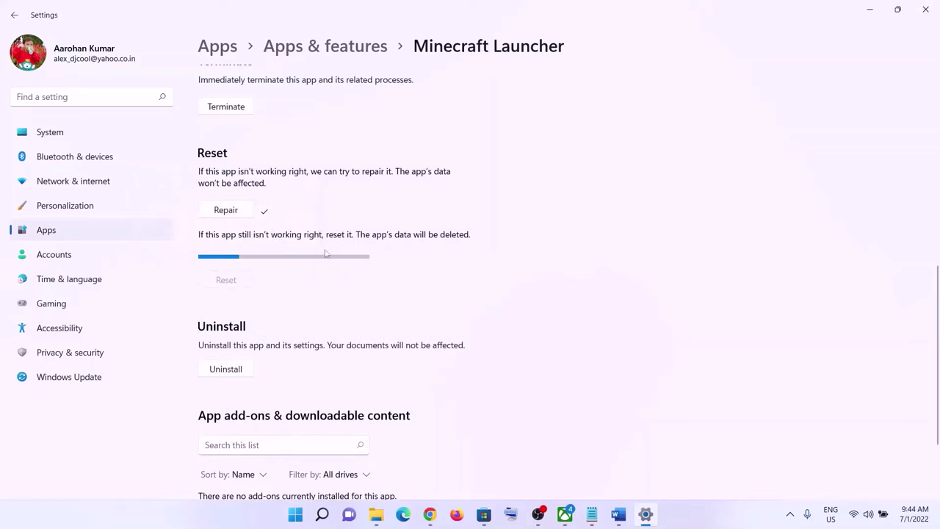
Step: Highlight the Step 6 heading and its Store cache path in the Word checklist
{"action": "left_click", "coordinate": [617, 514]}
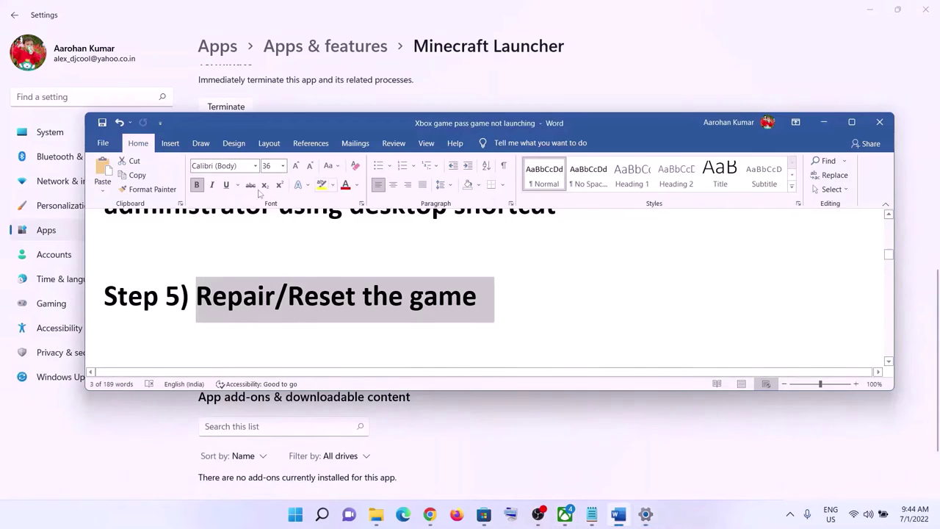
{"action": "scroll", "coordinate": [254, 275], "scroll_direction": "down", "scroll_amount": 3}
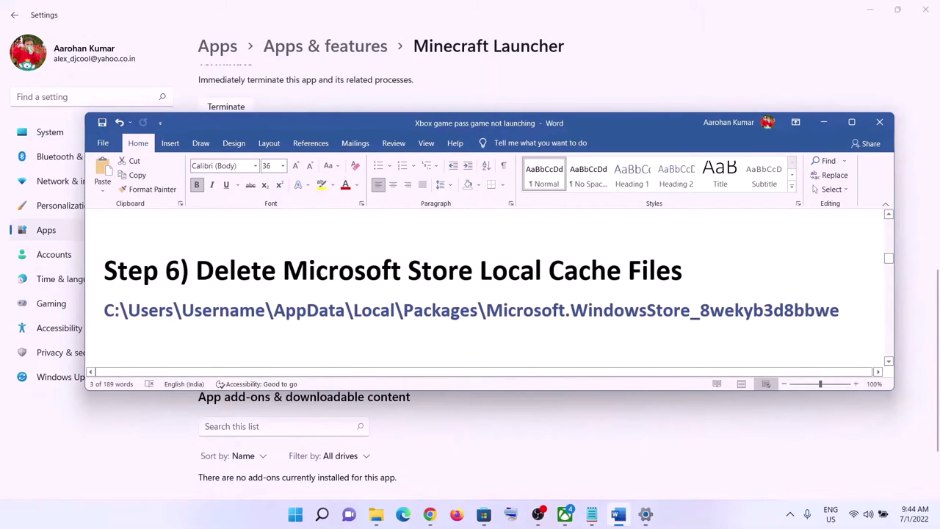
{"action": "left_click_drag", "start_coordinate": [195, 270], "coordinate": [695, 253]}
{"action": "left_click_drag", "start_coordinate": [843, 311], "coordinate": [105, 312]}
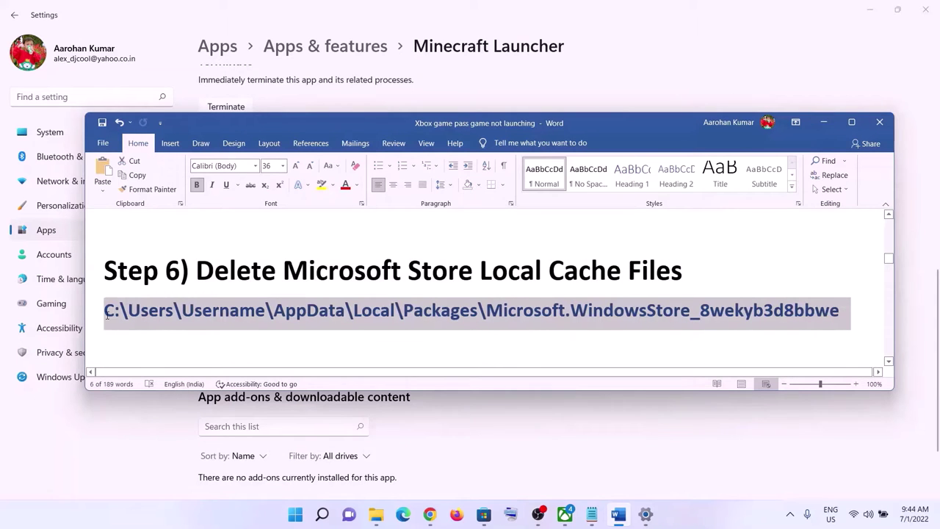
Step: In File Explorer, browse from This PC to Local Disk (C:) > Users > Test
{"action": "left_click", "coordinate": [376, 517]}
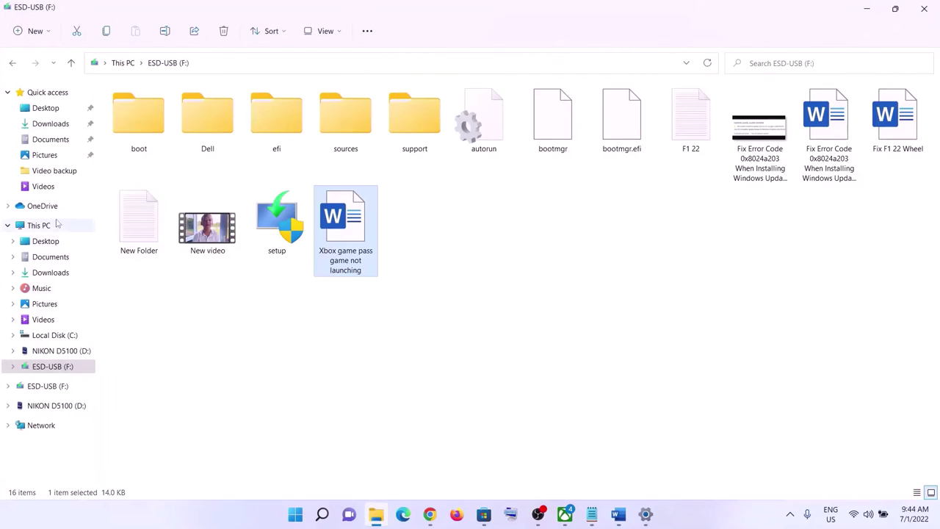
{"action": "left_click", "coordinate": [53, 228]}
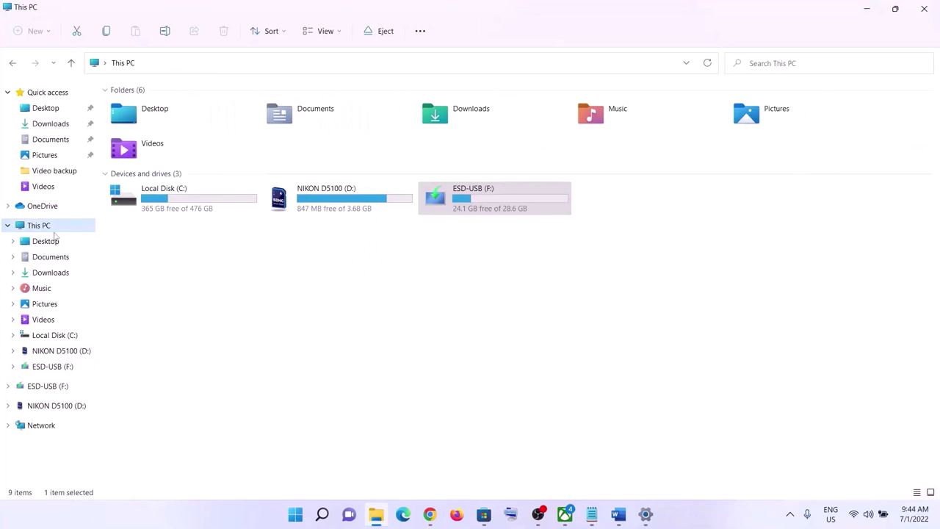
{"action": "double_click", "coordinate": [170, 203]}
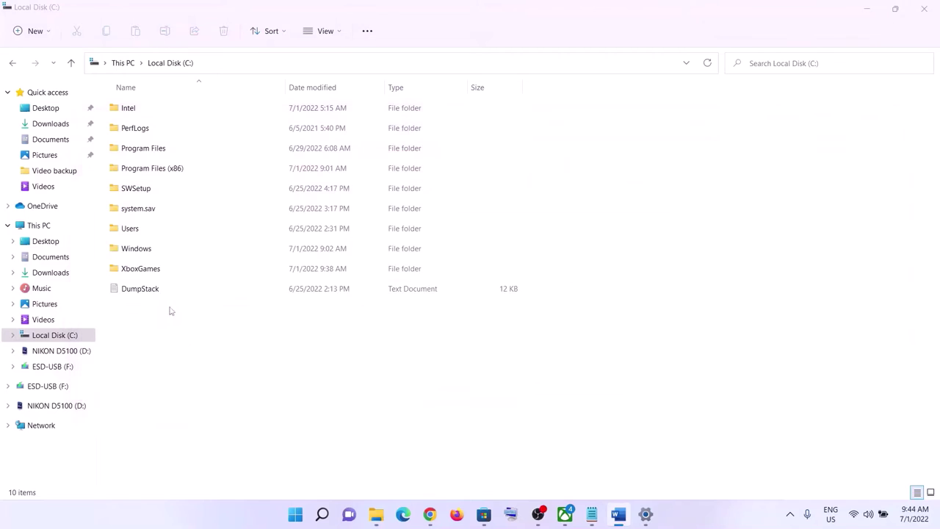
{"action": "double_click", "coordinate": [143, 231]}
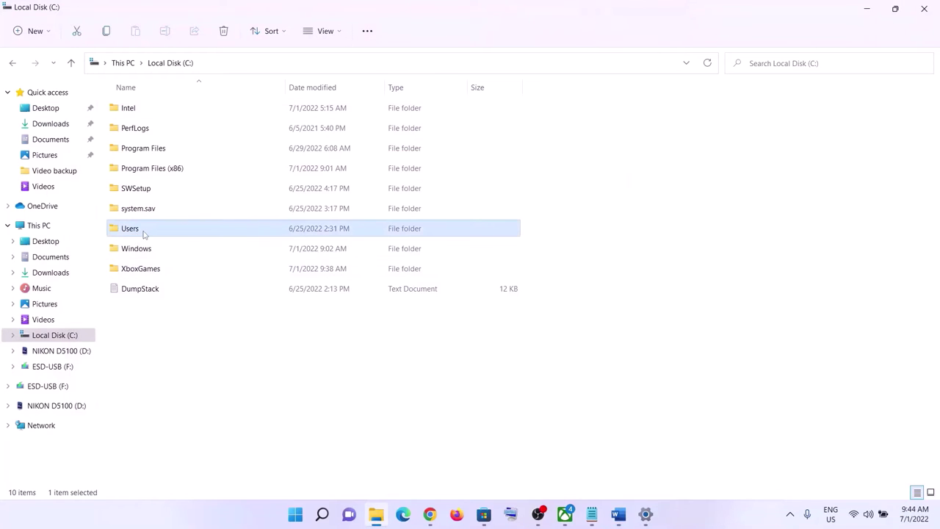
{"action": "double_click", "coordinate": [135, 130]}
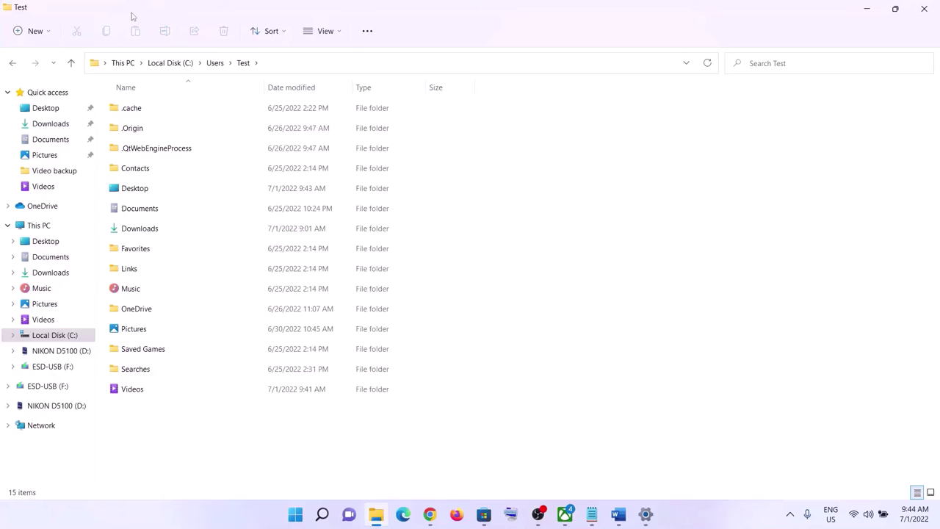
Step: Show hidden items in File Explorer and open the AppData folder
{"action": "left_click", "coordinate": [341, 35]}
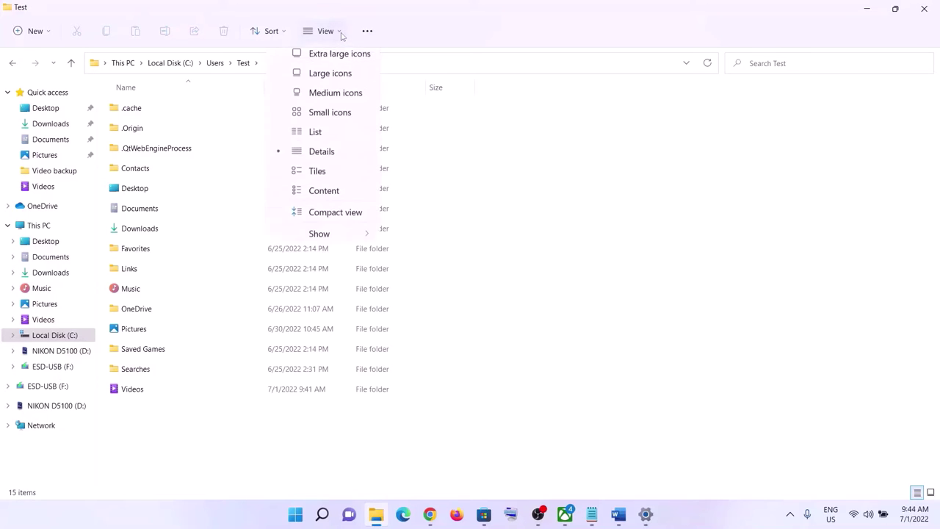
{"action": "mouse_move", "coordinate": [323, 243]}
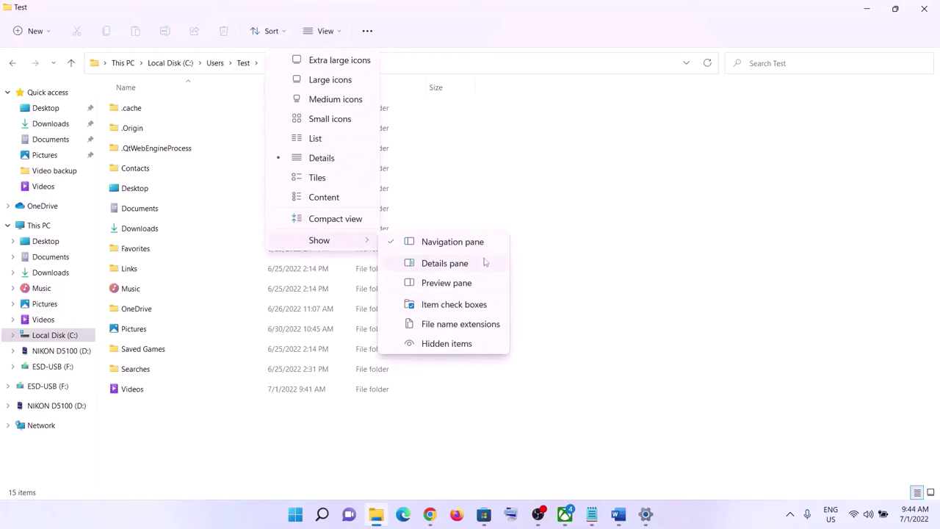
{"action": "left_click", "coordinate": [447, 344]}
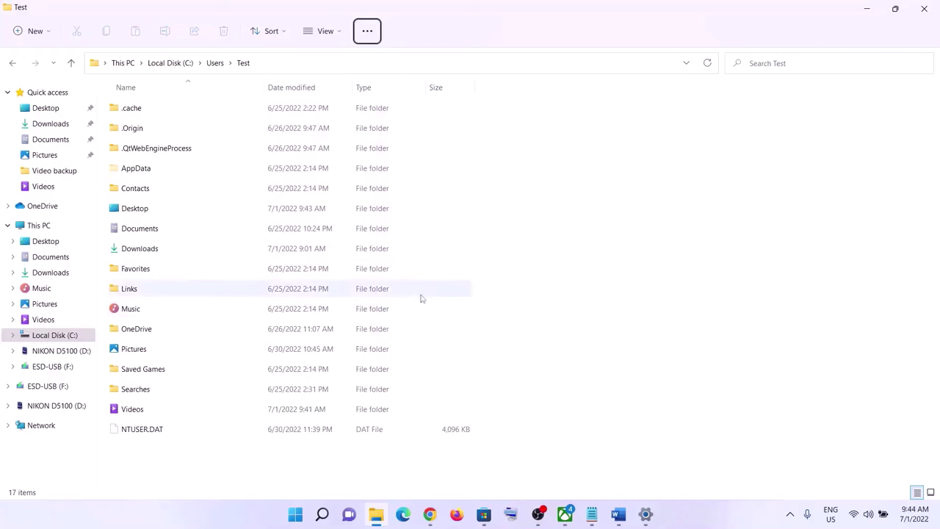
{"action": "left_click", "coordinate": [136, 169]}
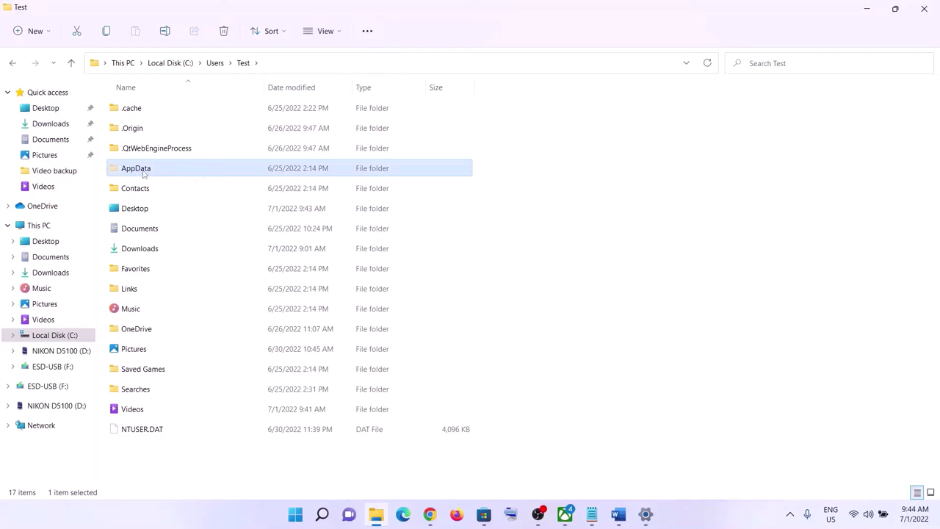
{"action": "double_click", "coordinate": [136, 168]}
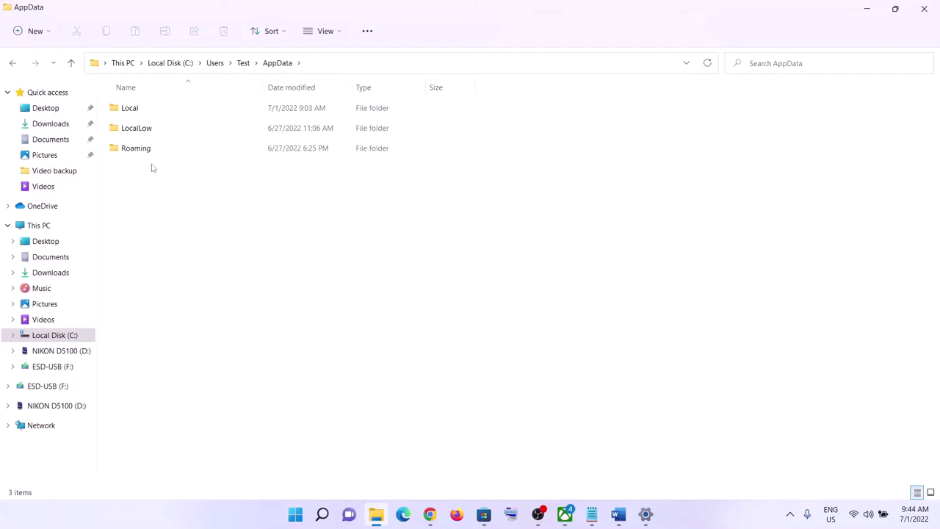
Step: Open AppData's Local folder, then jump to and open Packages
{"action": "key", "text": "alt+Tab"}
{"action": "key", "text": "alt+Tab"}
{"action": "double_click", "coordinate": [134, 109]}
{"action": "left_click", "coordinate": [167, 187]}
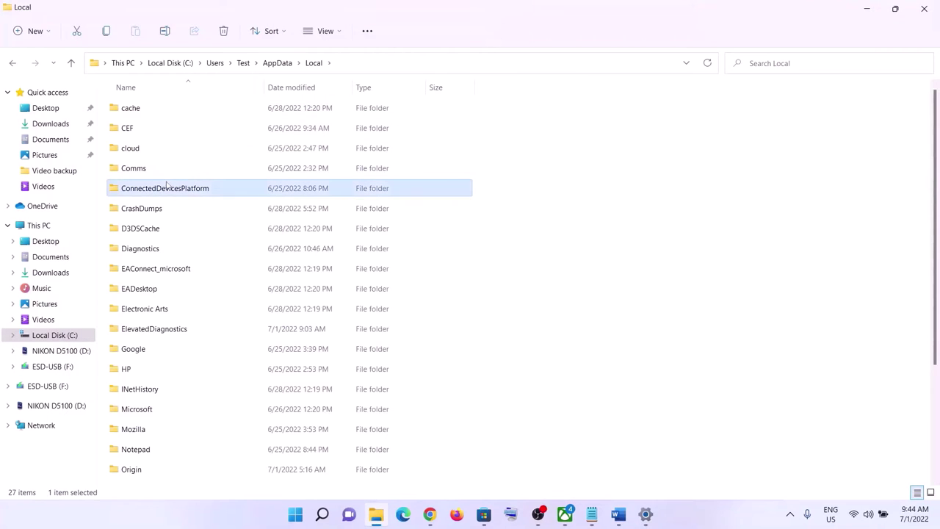
{"action": "key", "text": "p"}
{"action": "double_click", "coordinate": [168, 340]}
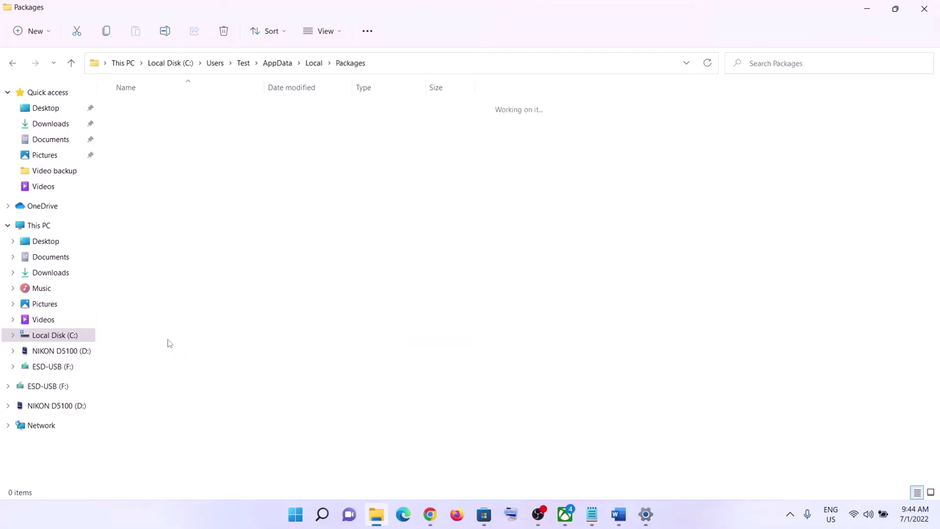
Step: Check the package name in the checklist and open Microsoft.WindowsStore_8wekyb3d8bbwe in Packages
{"action": "key", "text": "alt+Tab"}
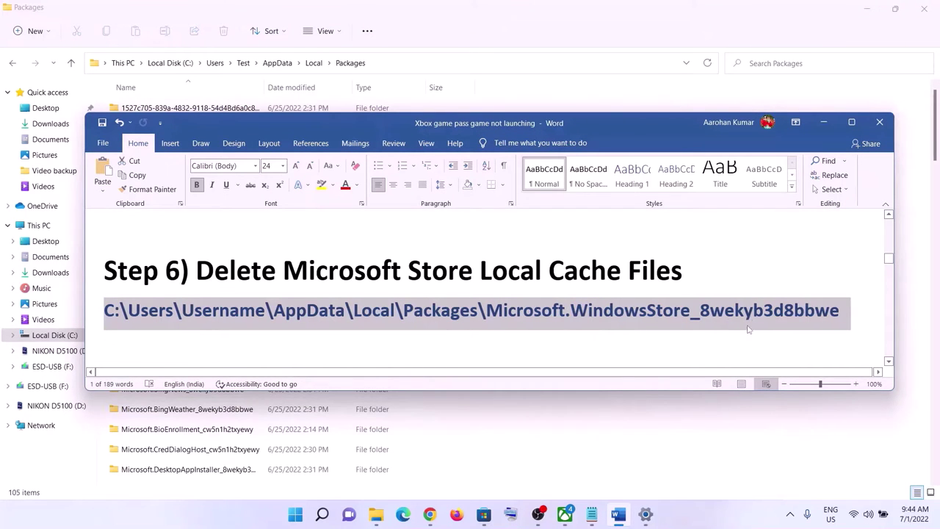
{"action": "left_click", "coordinate": [537, 317]}
{"action": "left_click_drag", "start_coordinate": [485, 311], "coordinate": [841, 310]}
{"action": "key", "text": "alt+Tab"}
{"action": "scroll", "coordinate": [274, 345], "scroll_direction": "down", "scroll_amount": 6}
{"action": "scroll", "coordinate": [274, 345], "scroll_direction": "down", "scroll_amount": 18}
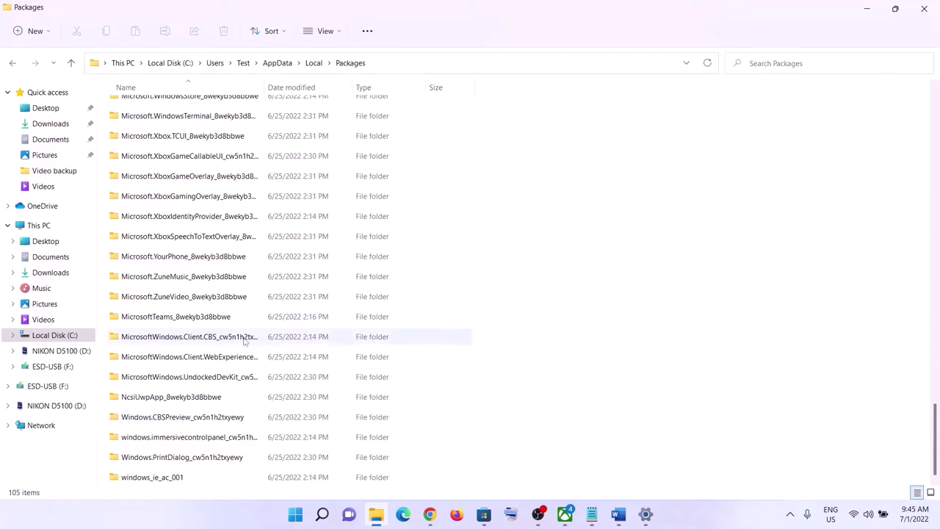
{"action": "scroll", "coordinate": [213, 213], "scroll_direction": "up", "scroll_amount": 2}
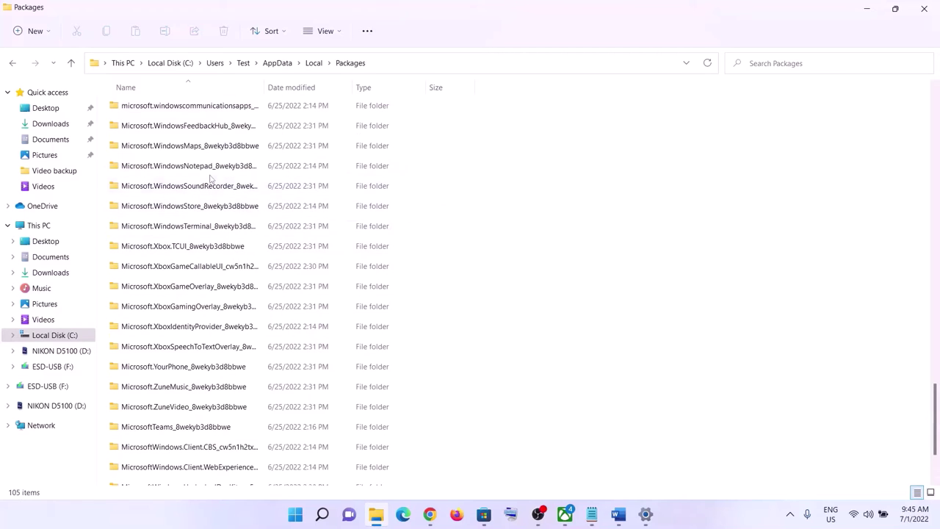
{"action": "scroll", "coordinate": [193, 254], "scroll_direction": "up", "scroll_amount": 1}
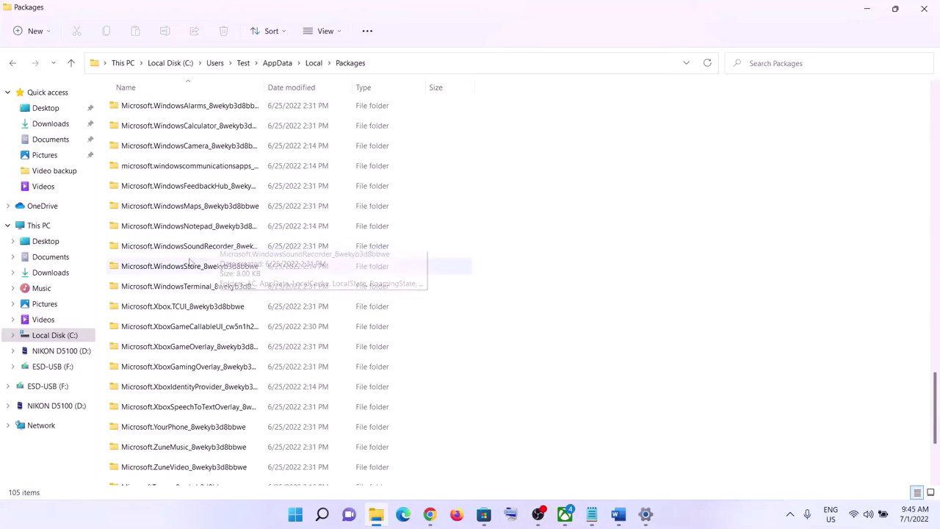
{"action": "left_click", "coordinate": [147, 269]}
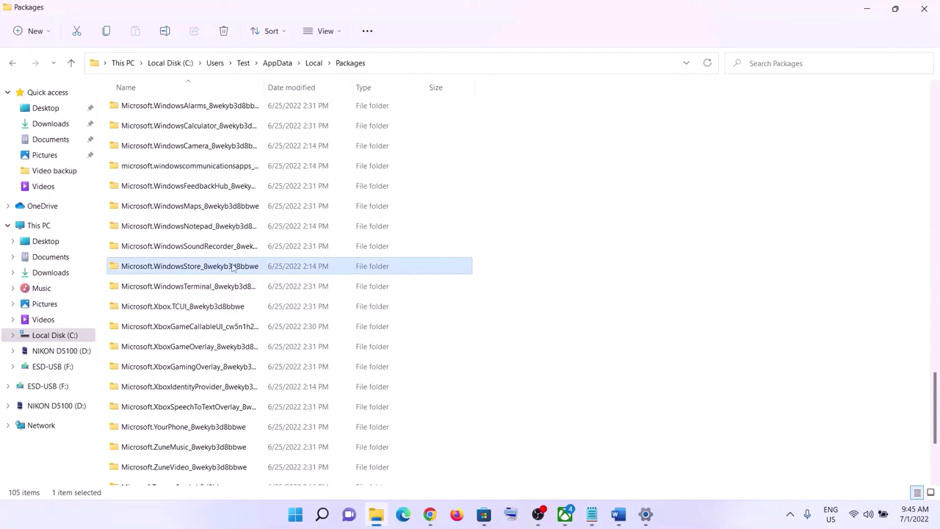
{"action": "double_click", "coordinate": [200, 269]}
Step: Confirm the folder name in the checklist, then delete the LocalCache folder
{"action": "key", "text": "alt+Tab"}
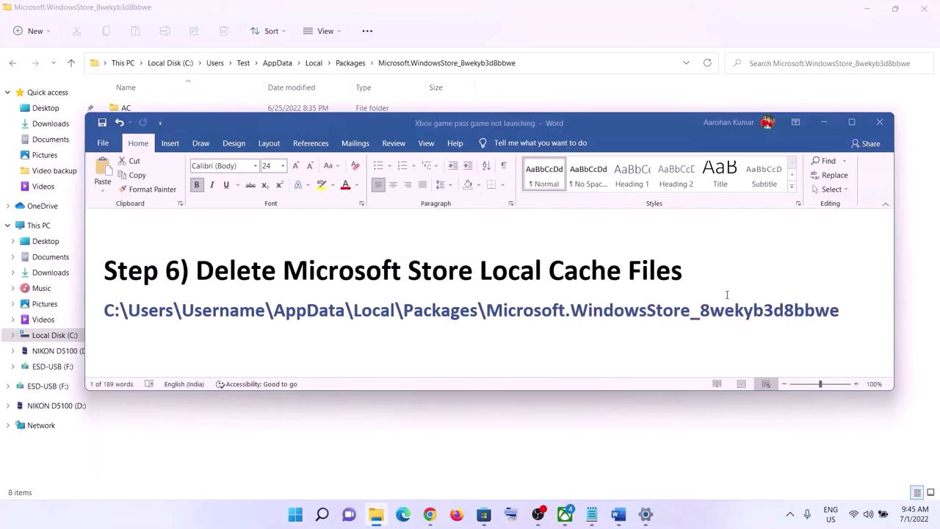
{"action": "left_click_drag", "start_coordinate": [487, 311], "coordinate": [849, 341]}
{"action": "key", "text": "alt+Tab"}
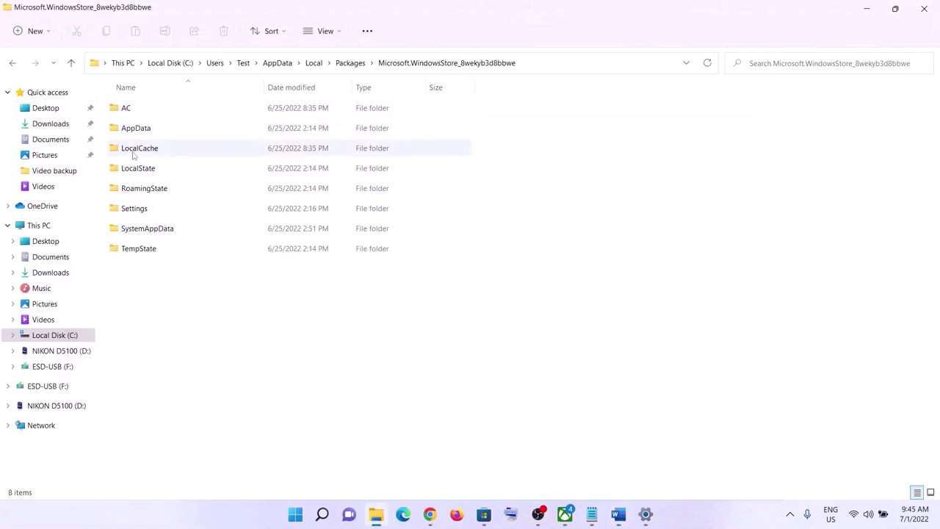
{"action": "left_click", "coordinate": [134, 151]}
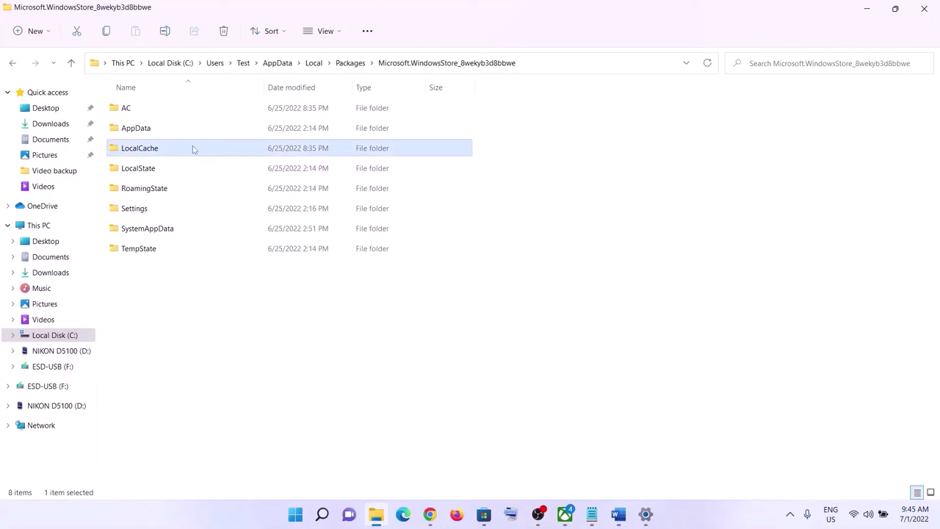
{"action": "right_click", "coordinate": [146, 153]}
{"action": "left_click", "coordinate": [234, 168]}
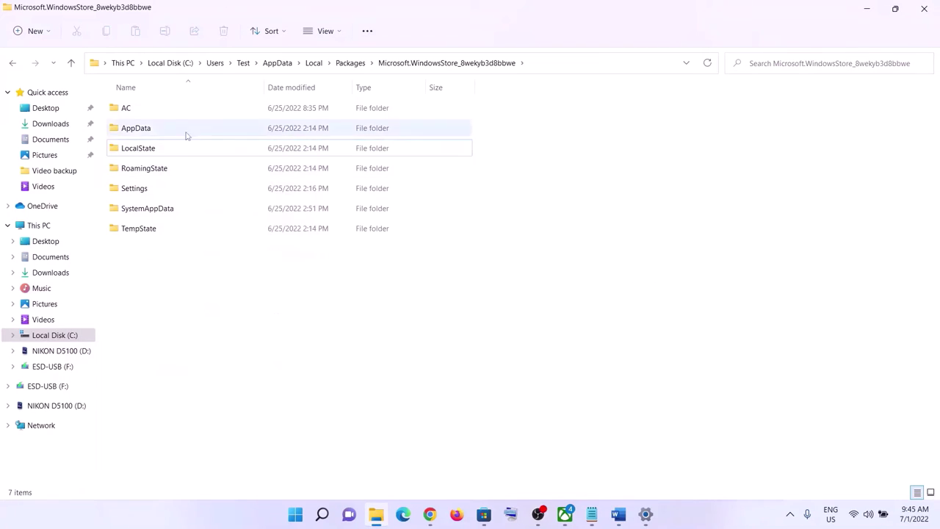
Step: Dismiss the Start menu's power options and scroll the Word checklist to Step 7
{"action": "left_click", "coordinate": [295, 514]}
{"action": "left_click", "coordinate": [621, 472]}
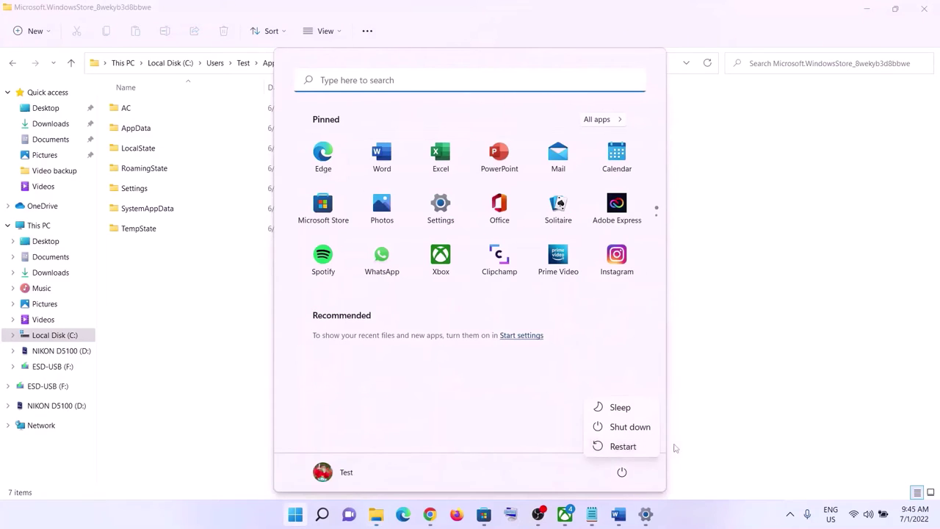
{"action": "left_click", "coordinate": [764, 412]}
{"action": "left_click", "coordinate": [762, 413]}
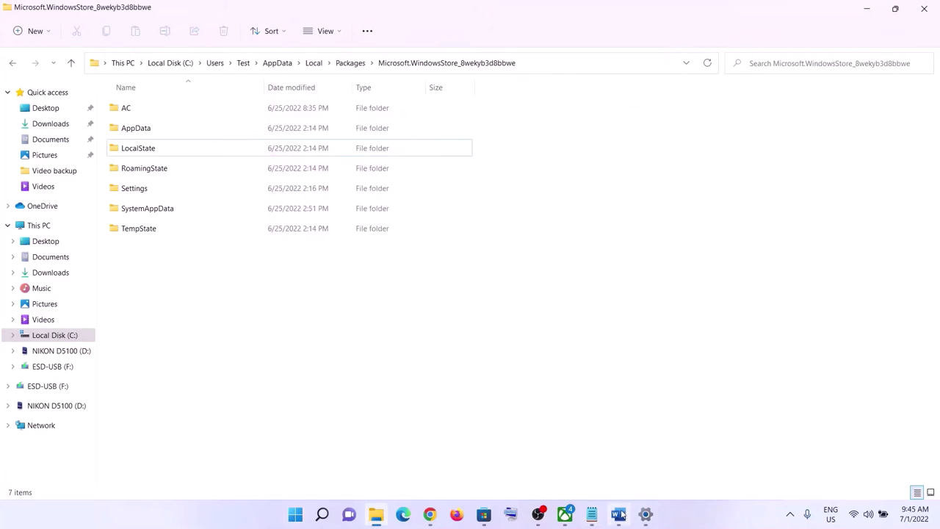
{"action": "left_click", "coordinate": [619, 514]}
{"action": "scroll", "coordinate": [336, 307], "scroll_direction": "down", "scroll_amount": 3}
{"action": "scroll", "coordinate": [338, 308], "scroll_direction": "down", "scroll_amount": 1}
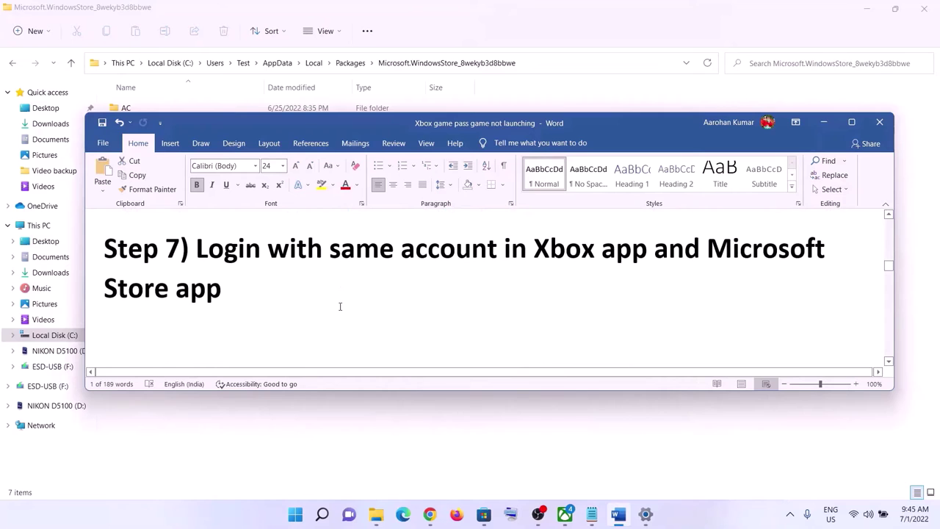
Step: Read the Step 7 heading, then sign out of Microsoft Store from the account menu
{"action": "triple_click", "coordinate": [638, 269]}
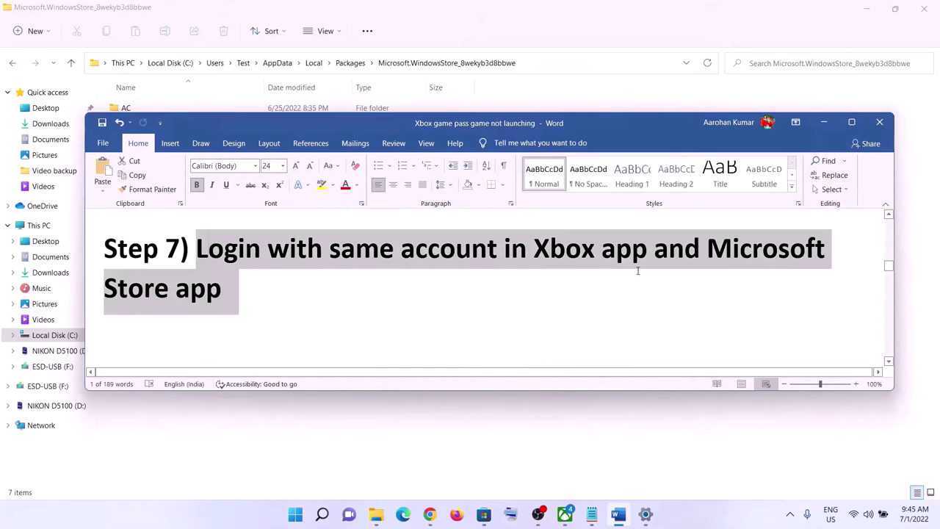
{"action": "left_click", "coordinate": [270, 306]}
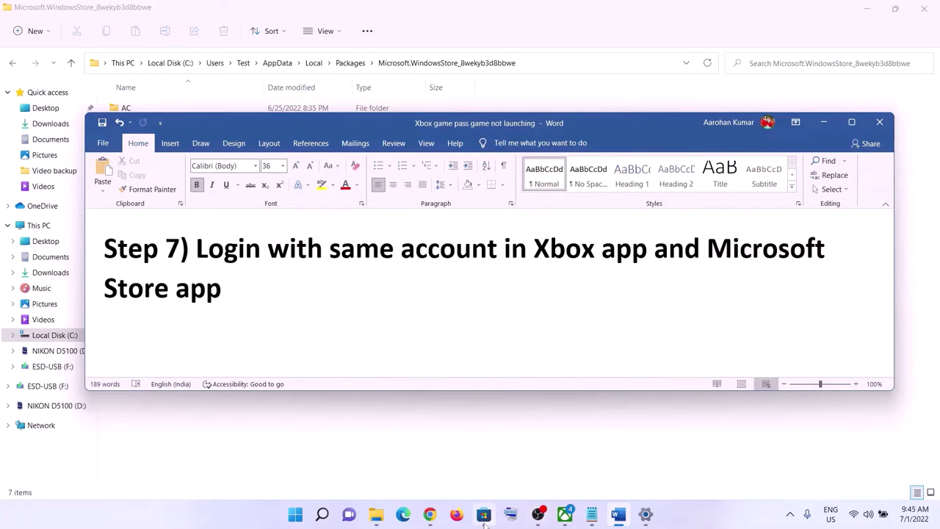
{"action": "left_click", "coordinate": [484, 514]}
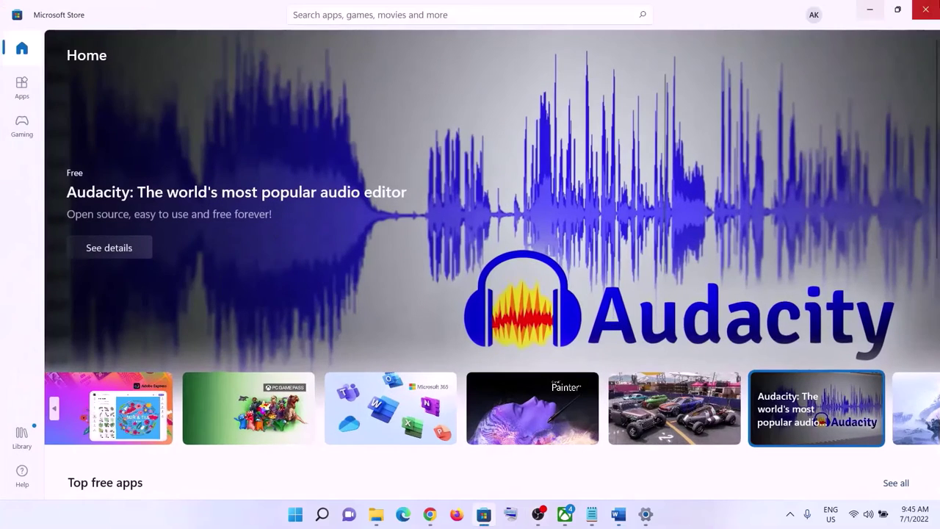
{"action": "left_click", "coordinate": [816, 18]}
{"action": "left_click", "coordinate": [682, 70]}
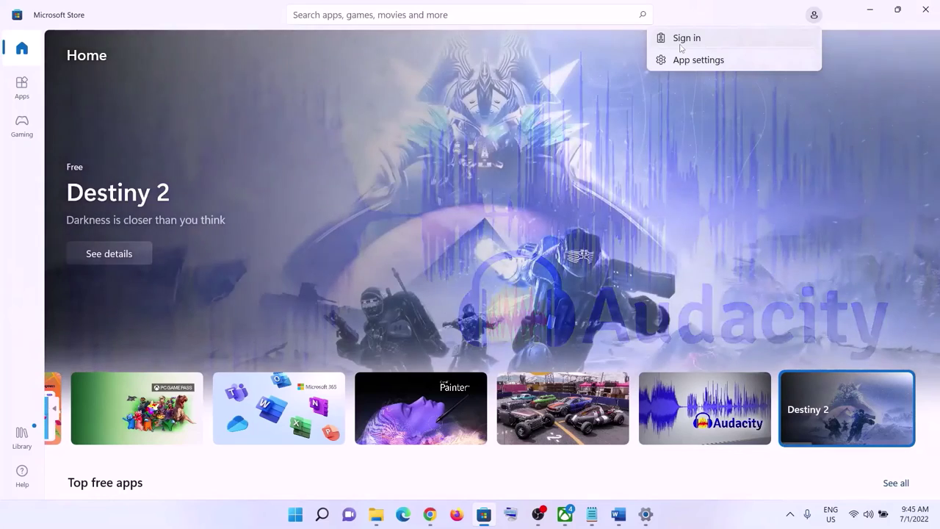
Step: Sign back in to Microsoft Store with the same account, entering the PIN
{"action": "left_click", "coordinate": [781, 37]}
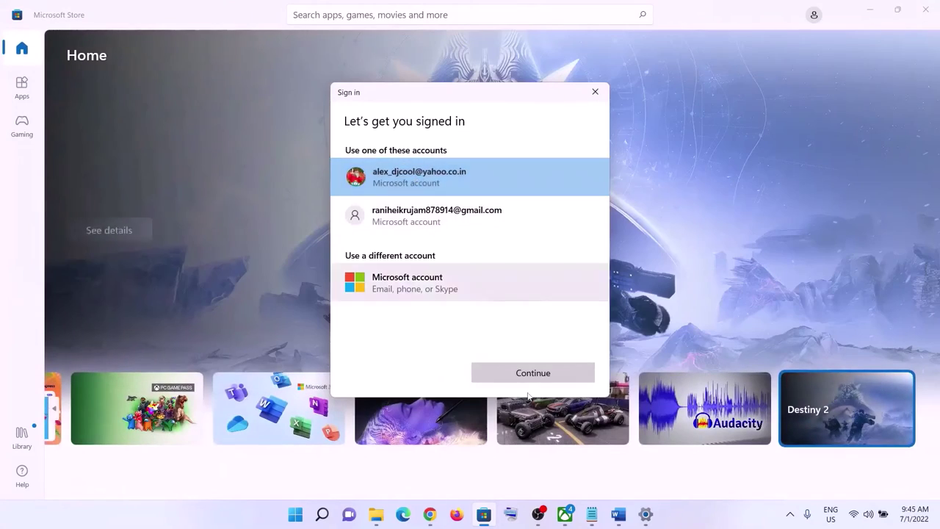
{"action": "left_click", "coordinate": [533, 372]}
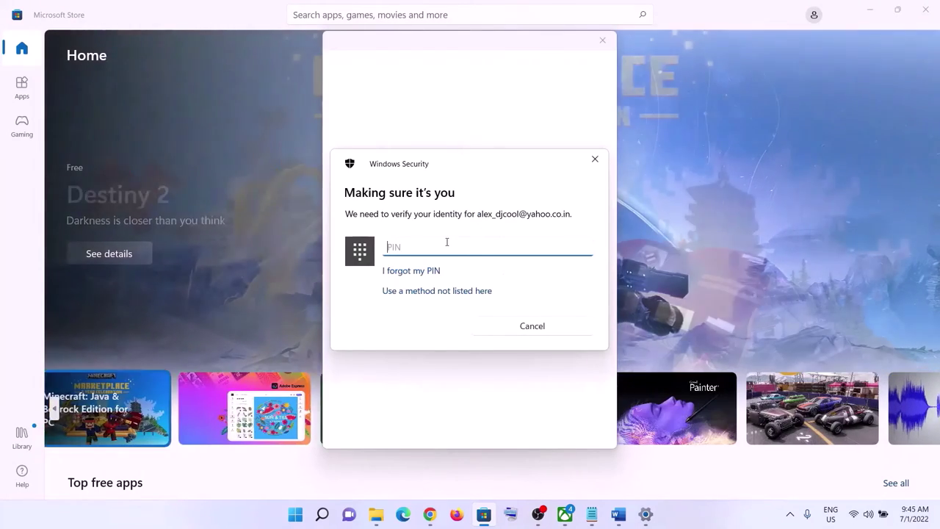
{"action": "type", "text": "1234"}
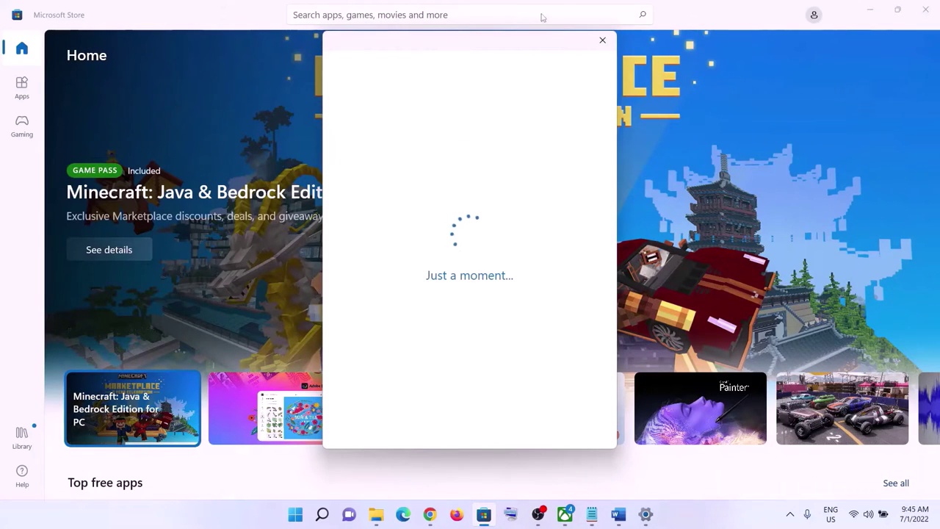
{"action": "left_click", "coordinate": [565, 523]}
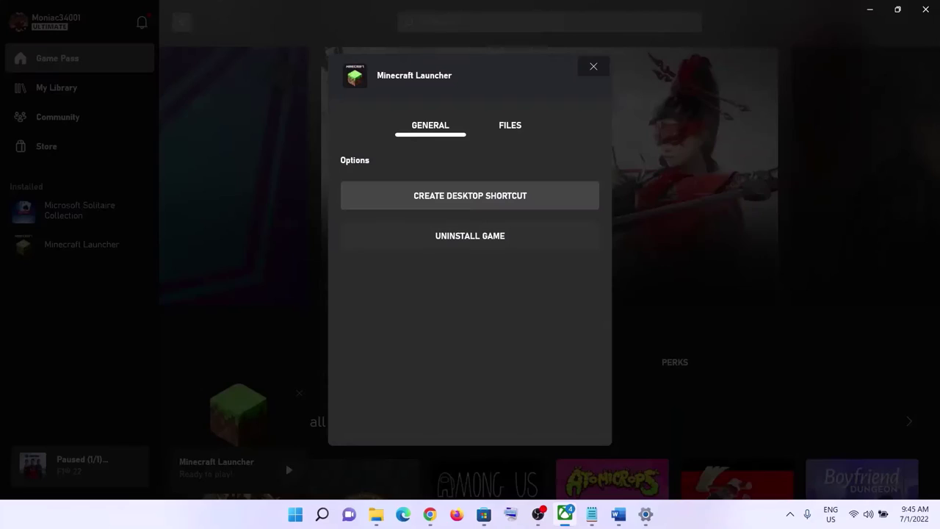
Step: Close Minecraft Launcher's options, sign out of the Xbox app, and sign back in as the returning account
{"action": "left_click", "coordinate": [594, 68]}
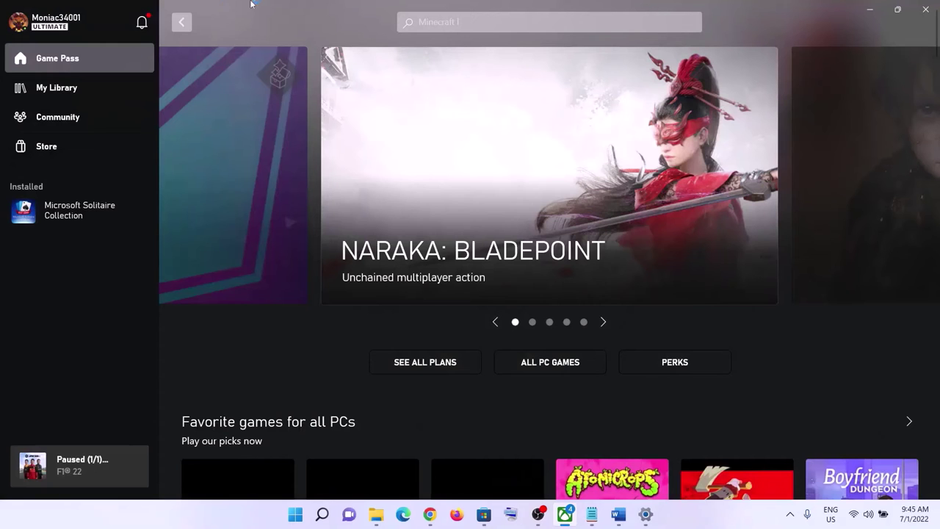
{"action": "left_click", "coordinate": [50, 27]}
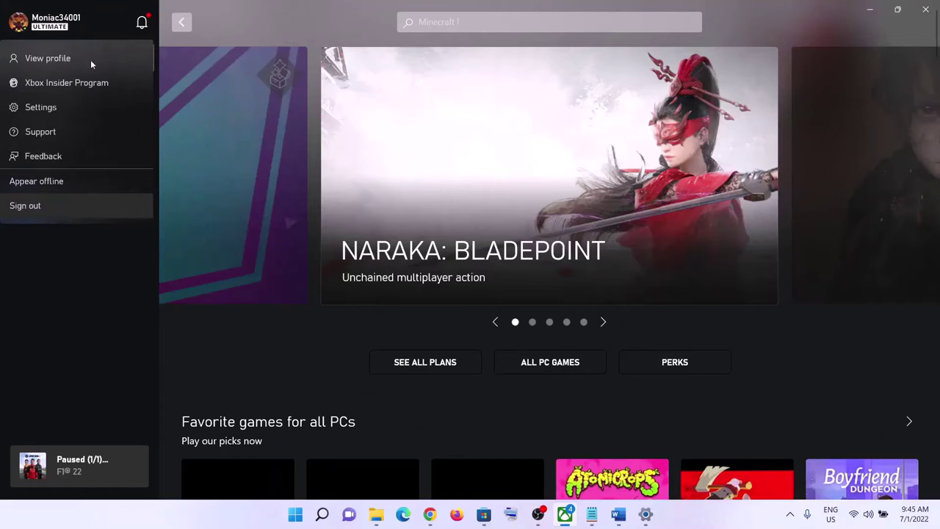
{"action": "left_click", "coordinate": [71, 28]}
{"action": "left_click", "coordinate": [59, 26]}
{"action": "left_click", "coordinate": [25, 206]}
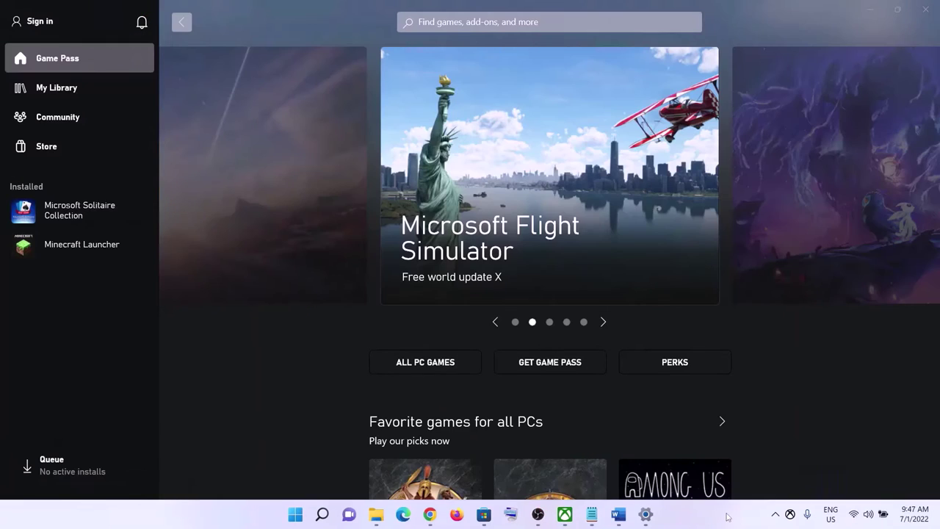
{"action": "left_click", "coordinate": [39, 26]}
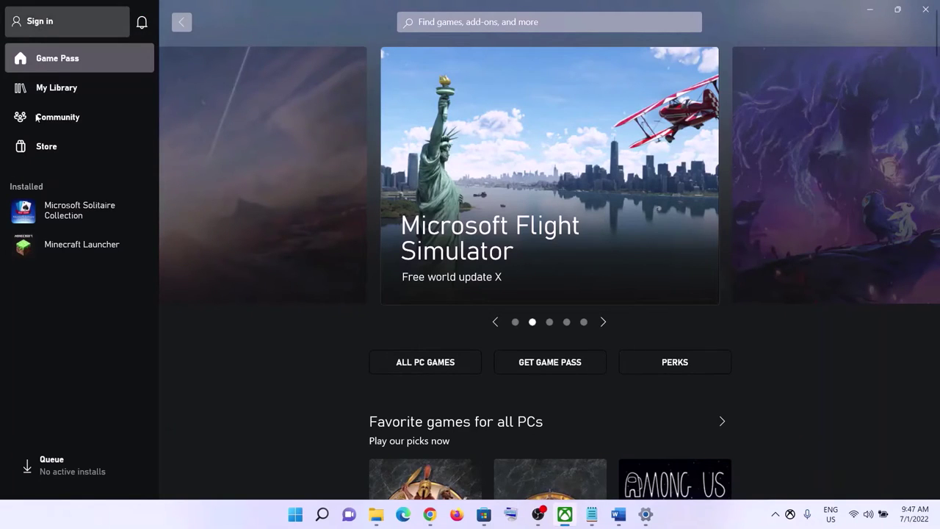
{"action": "left_click", "coordinate": [32, 157]}
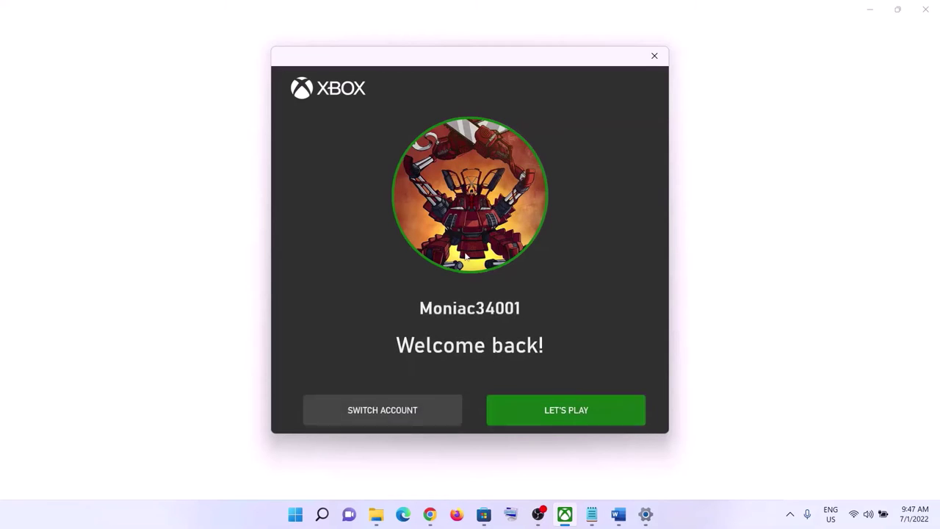
{"action": "left_click", "coordinate": [562, 402]}
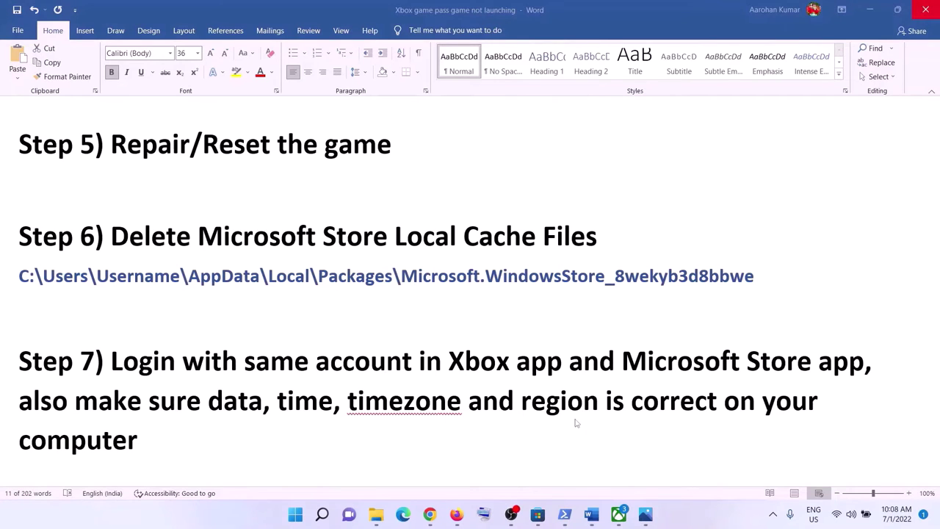
Step: Highlight Step 7's date, time, timezone and region note, then open Adjust date and time
{"action": "key", "text": "ctrl+shift+Down"}
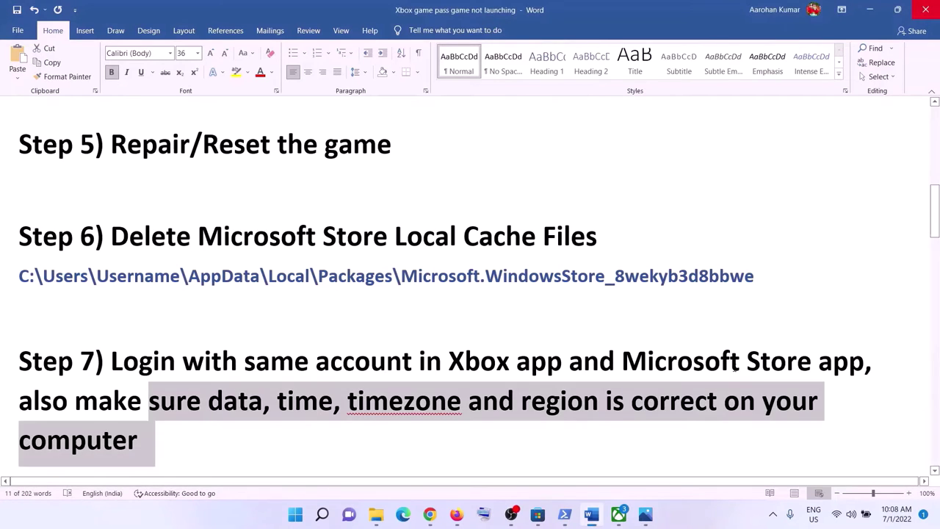
{"action": "left_click_drag", "start_coordinate": [88, 403], "coordinate": [648, 422]}
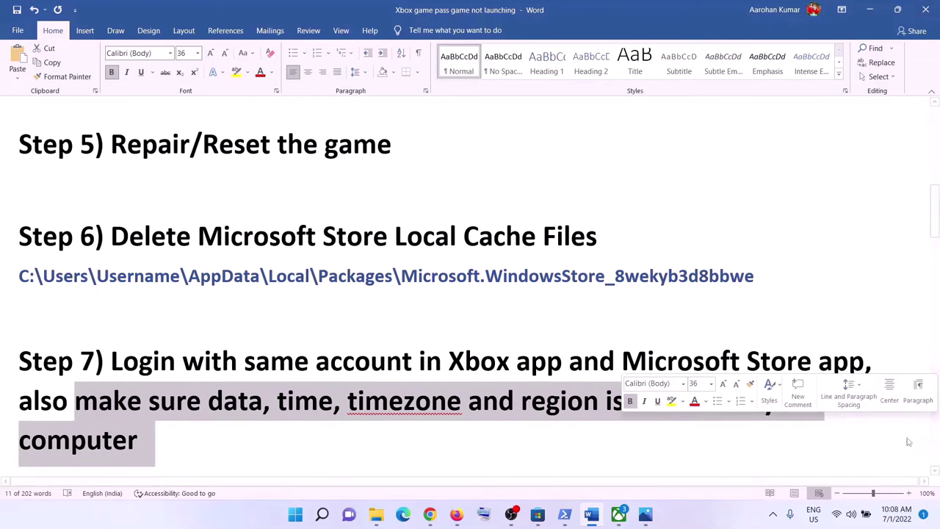
{"action": "right_click", "coordinate": [898, 516]}
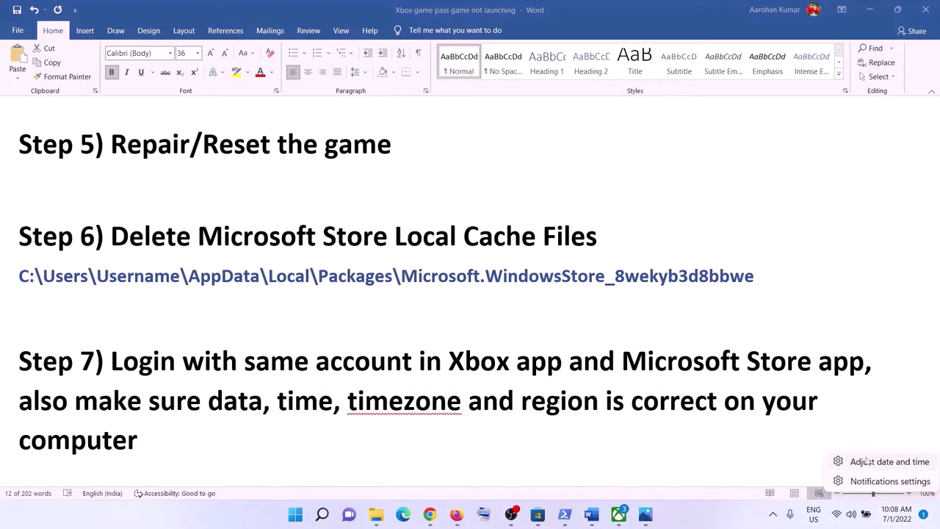
{"action": "left_click", "coordinate": [901, 462]}
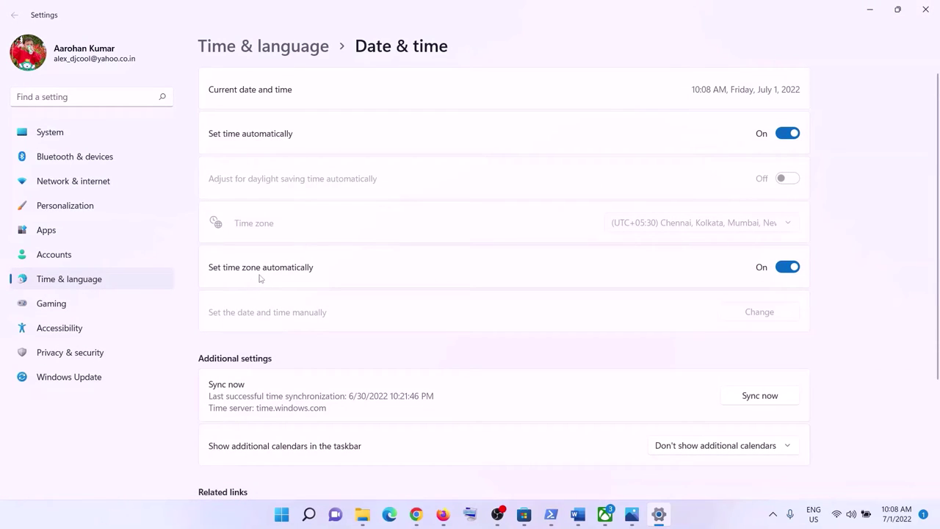
Step: Toggle Set time automatically off and back on, then sync the clock now
{"action": "left_click", "coordinate": [785, 135]}
{"action": "left_click", "coordinate": [789, 135]}
{"action": "scroll", "coordinate": [721, 355], "scroll_direction": "down", "scroll_amount": 3}
{"action": "scroll", "coordinate": [742, 308], "scroll_direction": "up", "scroll_amount": 3}
{"action": "left_click", "coordinate": [759, 401]}
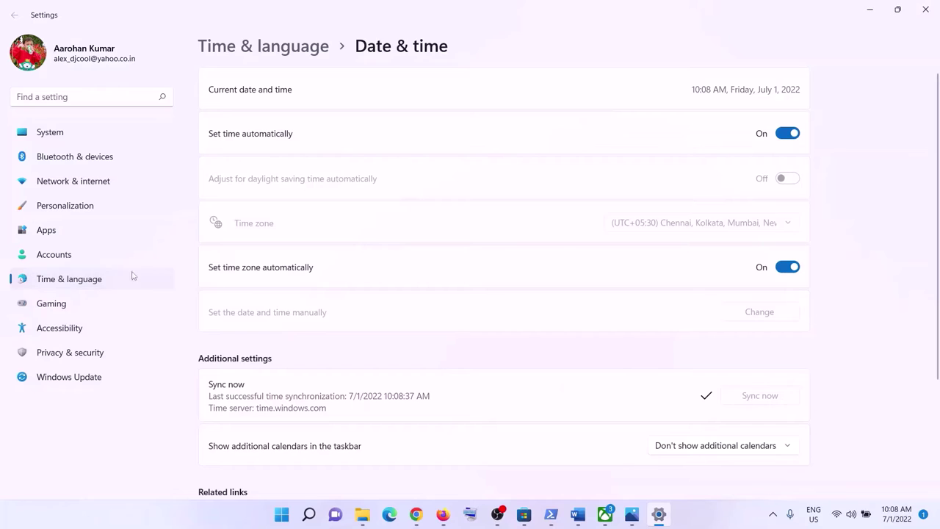
Step: Confirm the Language & region country is India and return to the Word checklist
{"action": "left_click", "coordinate": [93, 279]}
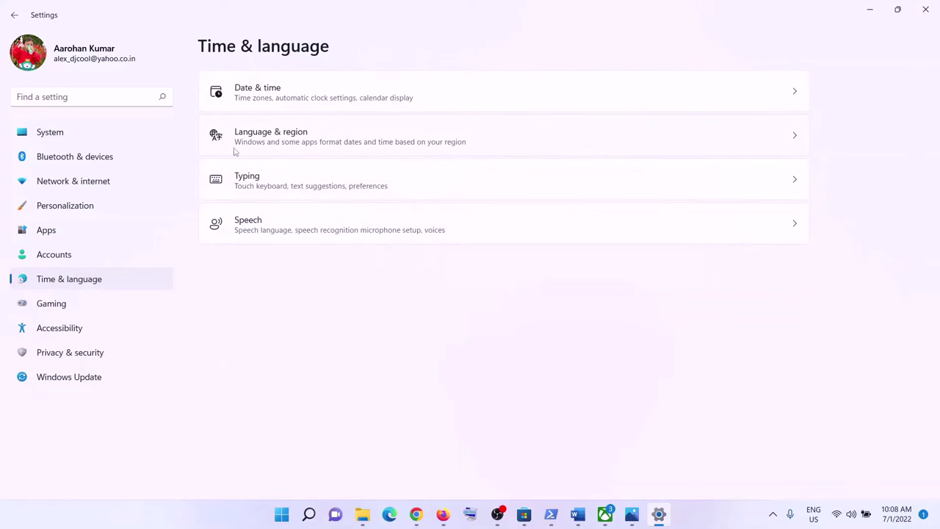
{"action": "left_click", "coordinate": [297, 139]}
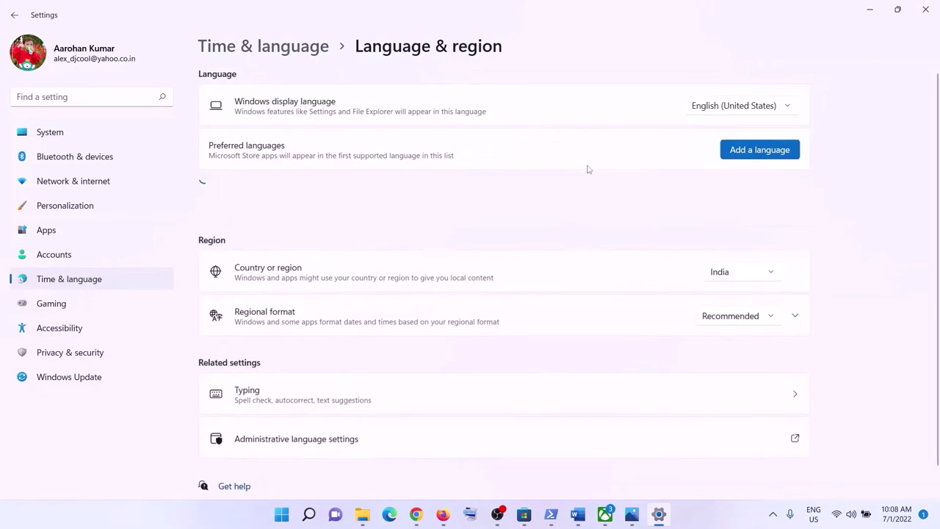
{"action": "left_click", "coordinate": [731, 272]}
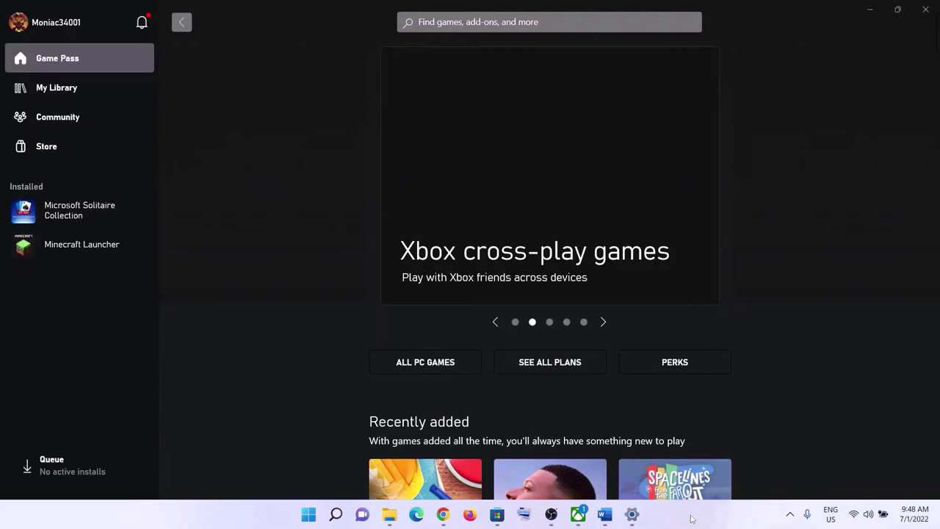
{"action": "left_click", "coordinate": [605, 514]}
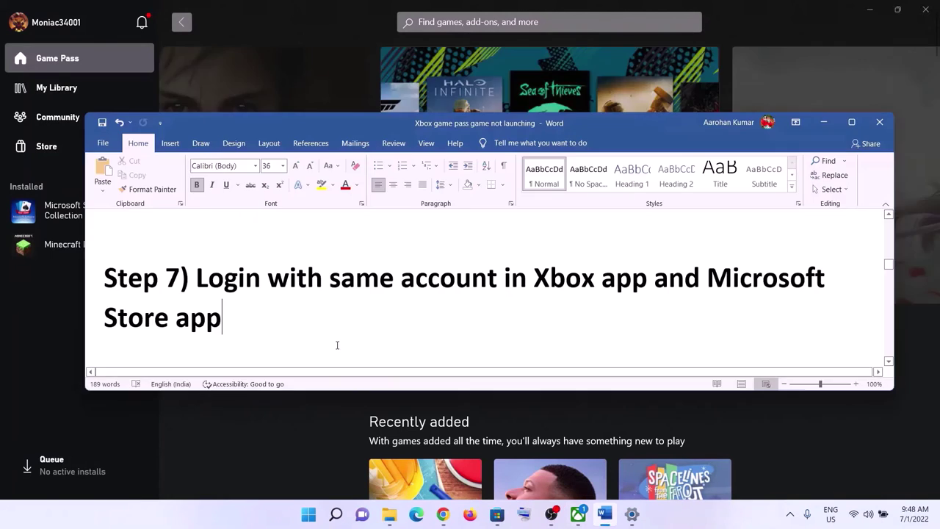
Step: Highlight the next checklist item in Word, then minimise the document
{"action": "scroll", "coordinate": [286, 325], "scroll_direction": "up", "scroll_amount": 1}
{"action": "scroll", "coordinate": [287, 326], "scroll_direction": "down", "scroll_amount": 3}
{"action": "left_click_drag", "start_coordinate": [196, 321], "coordinate": [655, 323]}
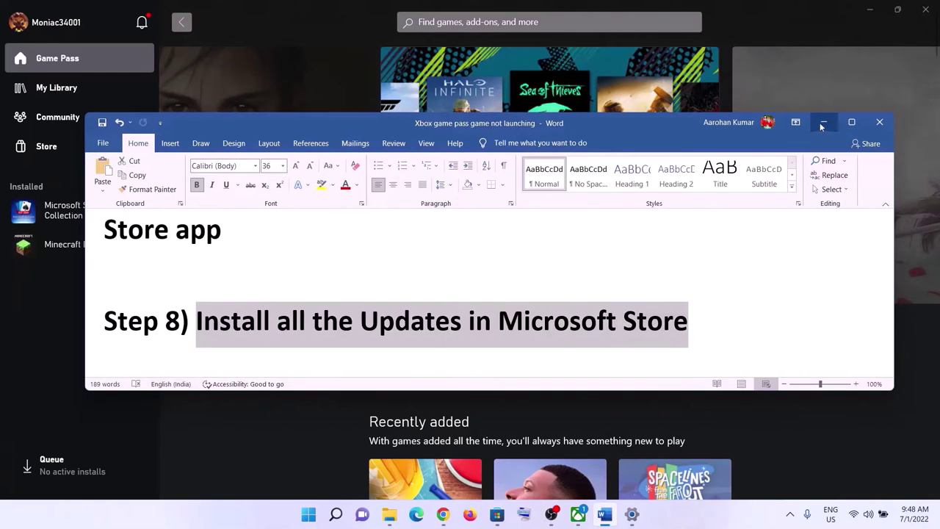
{"action": "left_click", "coordinate": [824, 122]}
Step: Check for updates in the Microsoft Store Library, where Xbox and Gaming Services are listed
{"action": "left_click", "coordinate": [509, 520]}
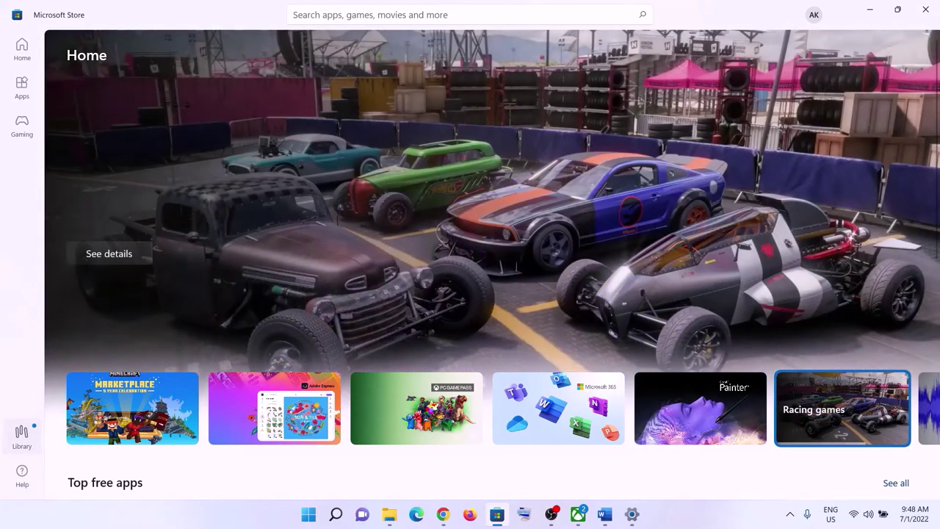
{"action": "left_click", "coordinate": [22, 435]}
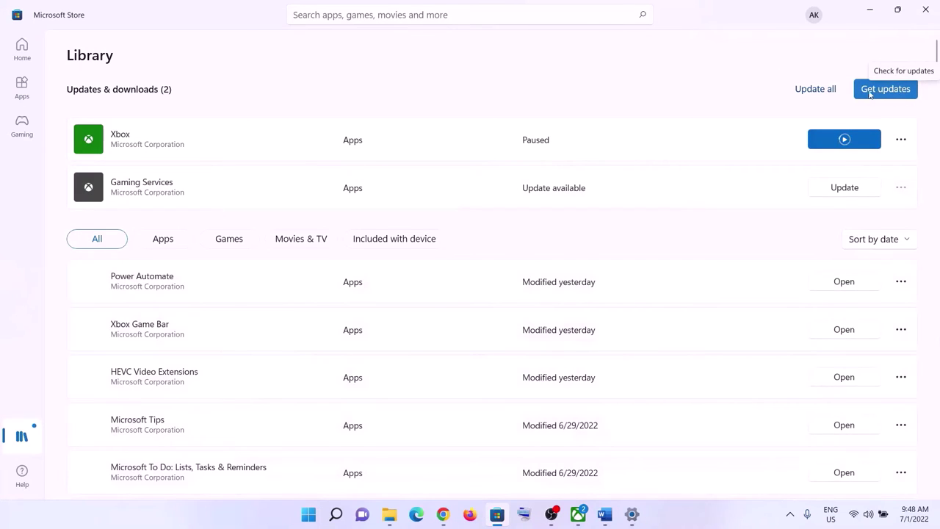
{"action": "left_click", "coordinate": [889, 95]}
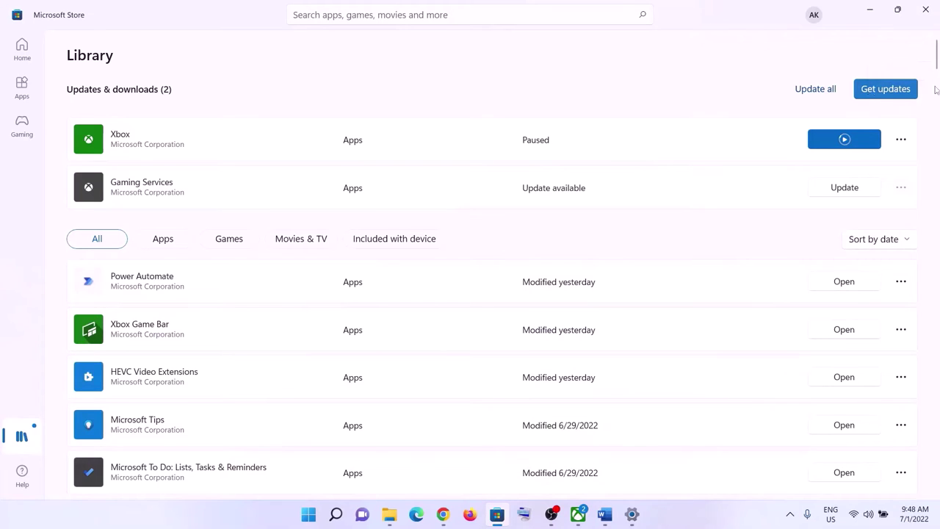
{"action": "left_click", "coordinate": [871, 13]}
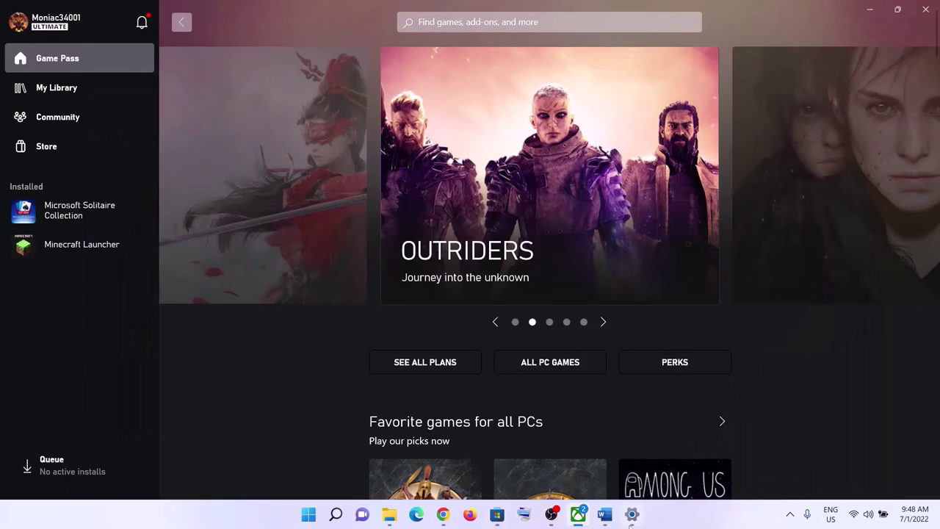
Step: Highlight 'Update Windows' in Step 9 of the checklist and return to Settings
{"action": "left_click", "coordinate": [605, 514]}
{"action": "scroll", "coordinate": [342, 292], "scroll_direction": "down", "scroll_amount": 3}
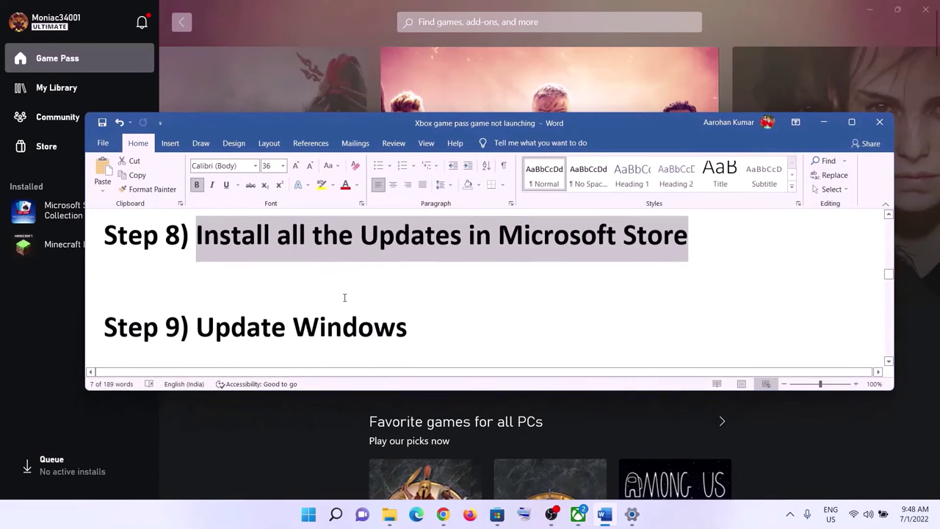
{"action": "left_click_drag", "start_coordinate": [220, 294], "coordinate": [425, 288]}
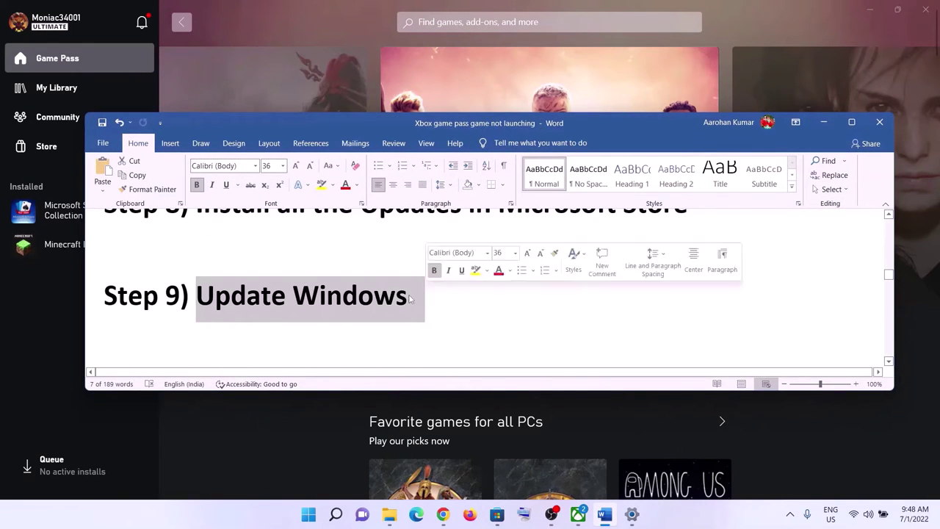
{"action": "left_click", "coordinate": [307, 516]}
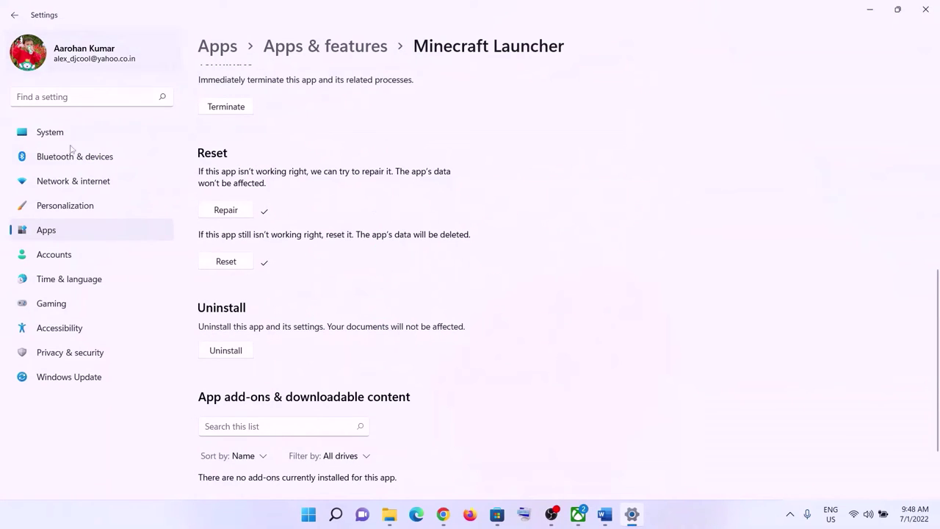
Step: Start a Windows Update check, then copy 'wsreset' from the checklist's Step 10
{"action": "left_click", "coordinate": [67, 379]}
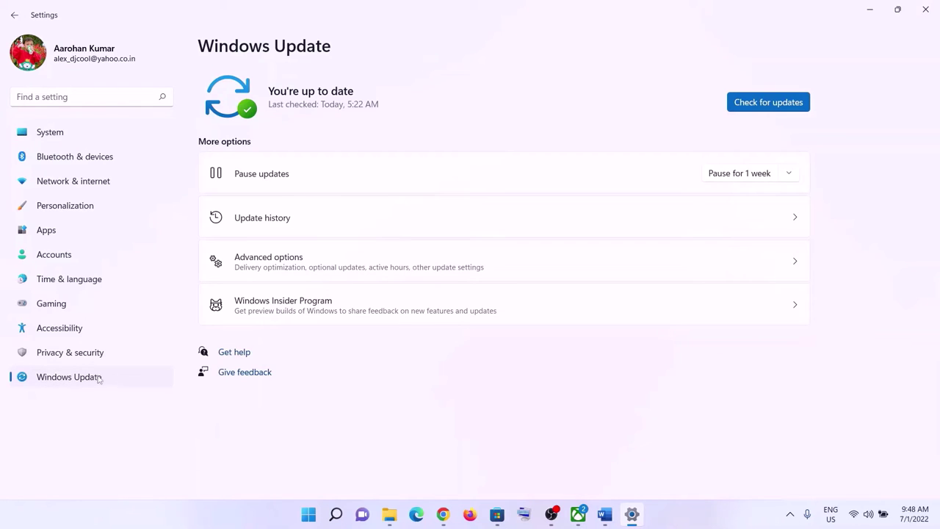
{"action": "left_click", "coordinate": [760, 104]}
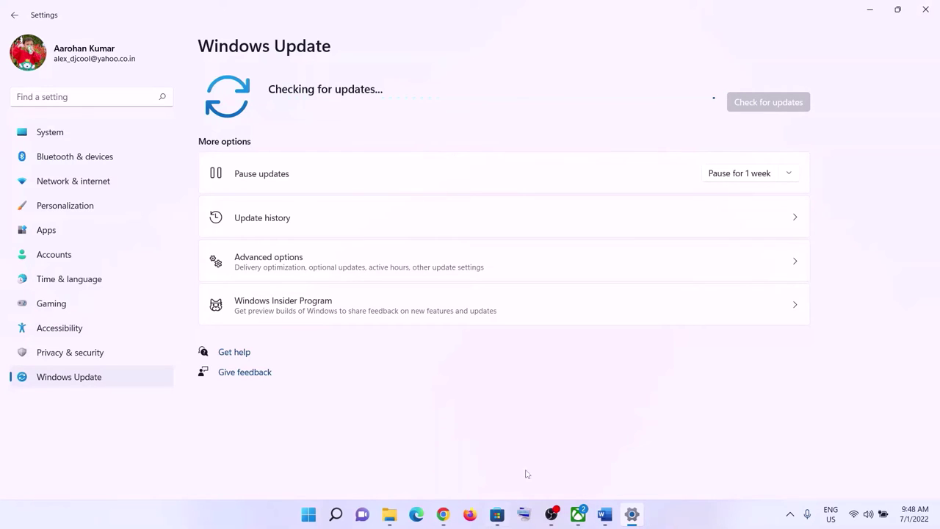
{"action": "left_click", "coordinate": [605, 514]}
{"action": "scroll", "coordinate": [300, 294], "scroll_direction": "down", "scroll_amount": 3}
{"action": "left_click", "coordinate": [300, 303]}
{"action": "right_click", "coordinate": [300, 304]}
{"action": "left_click", "coordinate": [291, 162]}
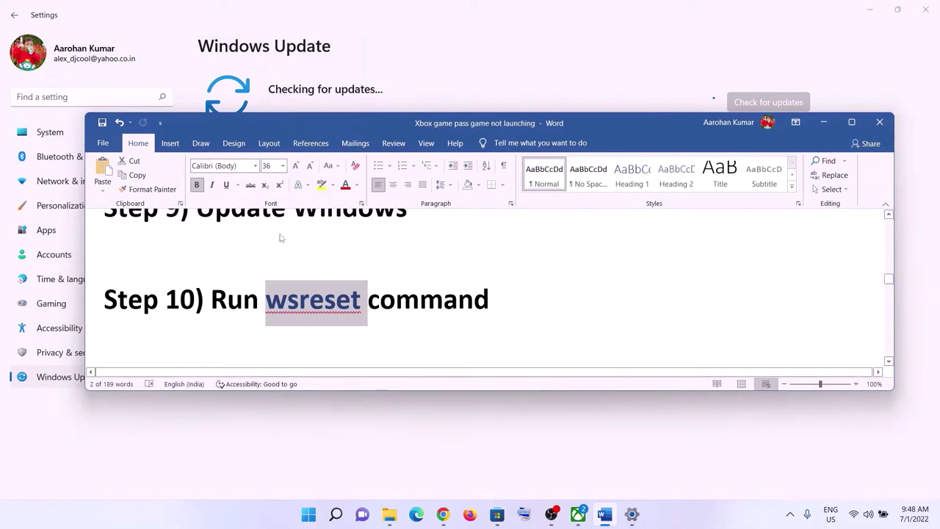
Step: Paste wsreset into Start search and run it so Microsoft Store relaunches, then return to the checklist
{"action": "left_click", "coordinate": [309, 515]}
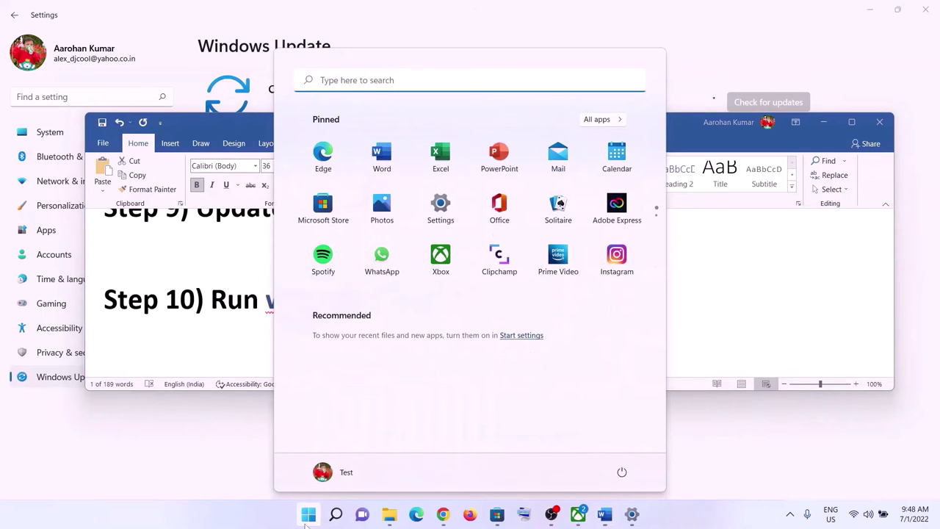
{"action": "key", "text": "ctrl+v"}
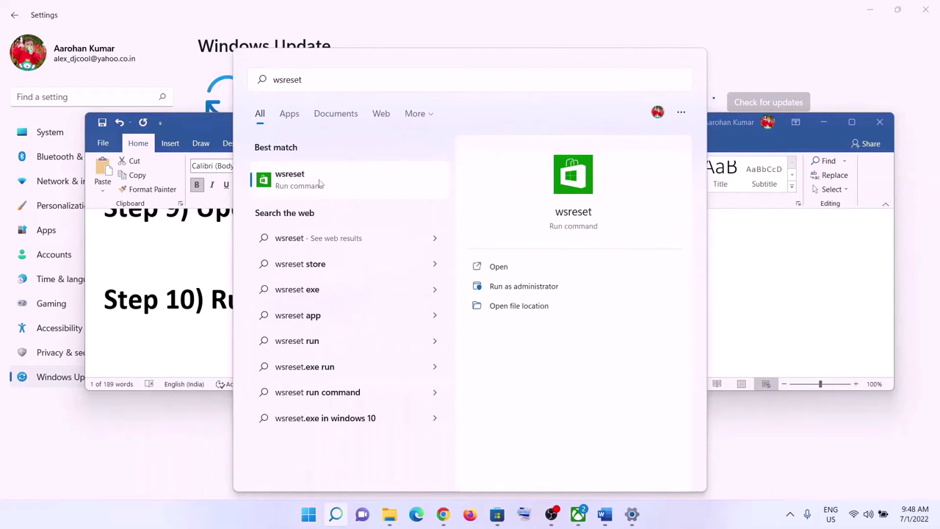
{"action": "left_click", "coordinate": [321, 183]}
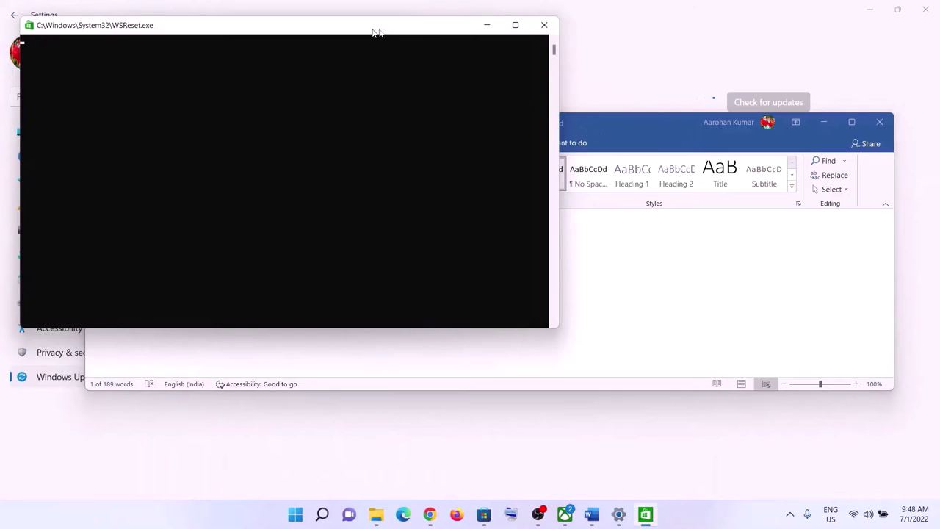
{"action": "left_click_drag", "start_coordinate": [371, 32], "coordinate": [556, 67]}
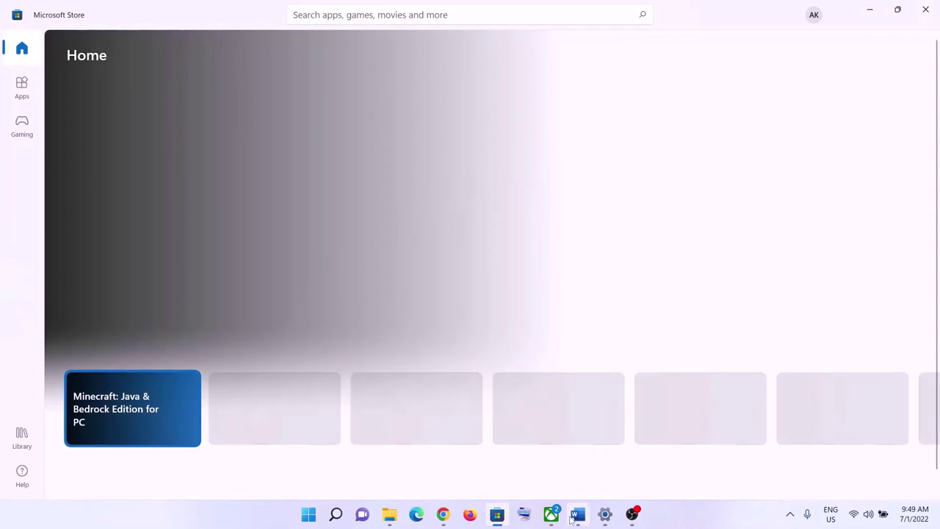
{"action": "left_click", "coordinate": [575, 512]}
{"action": "scroll", "coordinate": [396, 294], "scroll_direction": "down", "scroll_amount": 2}
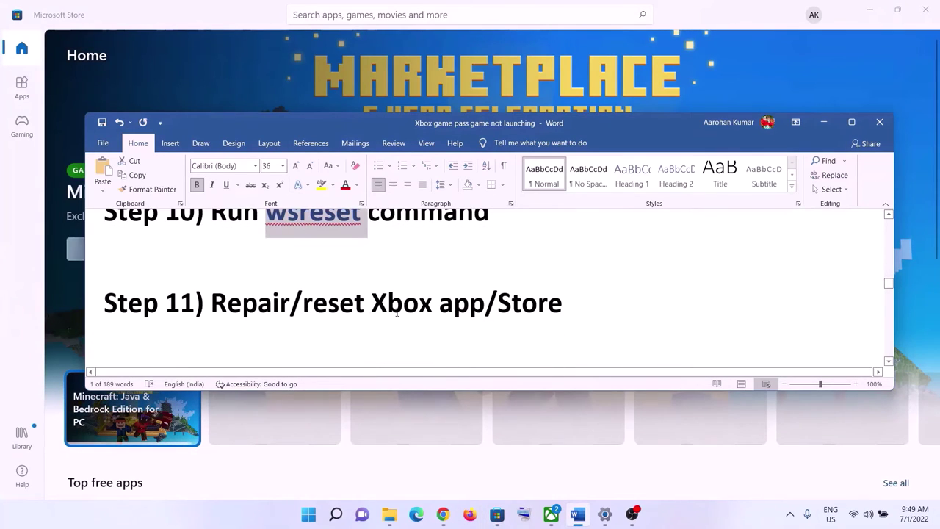
Step: Open the Microsoft Store app's settings page from a 'store' search
{"action": "left_click_drag", "start_coordinate": [211, 307], "coordinate": [561, 290]}
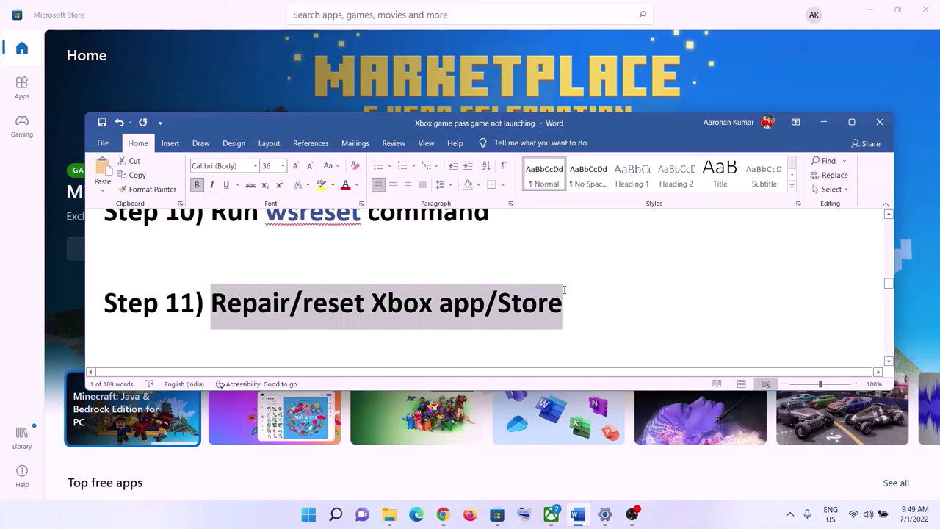
{"action": "left_click", "coordinate": [309, 514]}
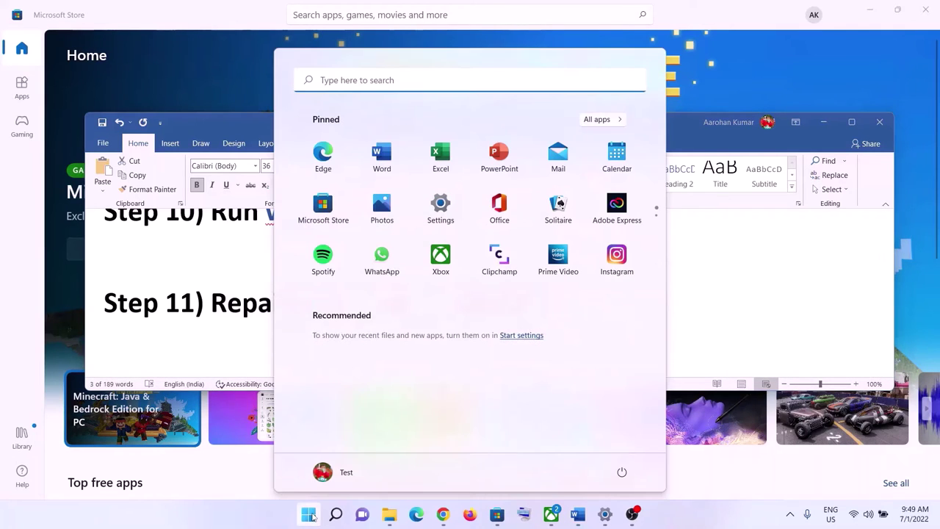
{"action": "type", "text": "st"}
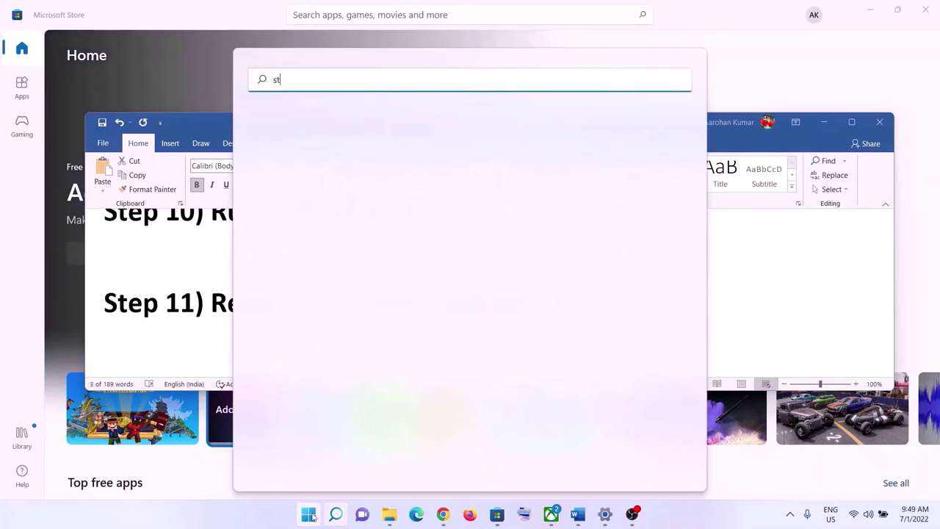
{"action": "type", "text": "ore"}
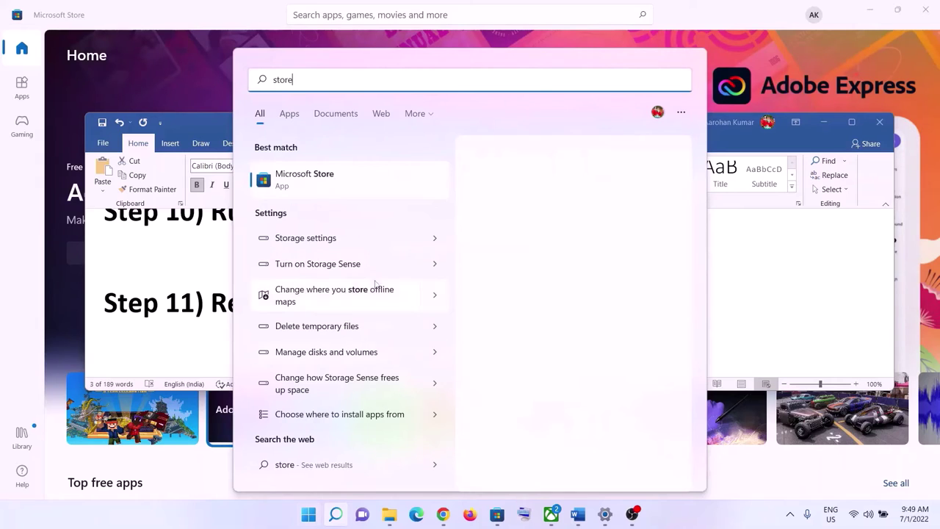
{"action": "right_click", "coordinate": [321, 183]}
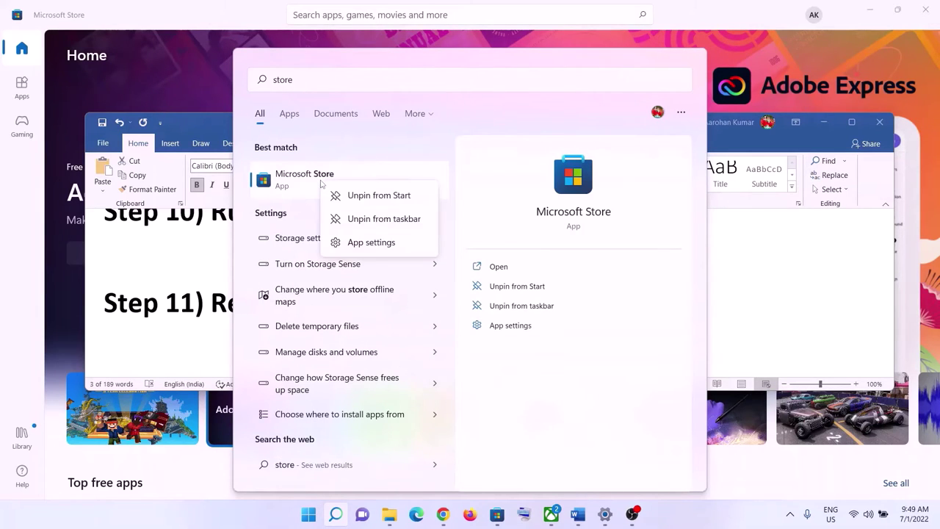
{"action": "left_click", "coordinate": [371, 243]}
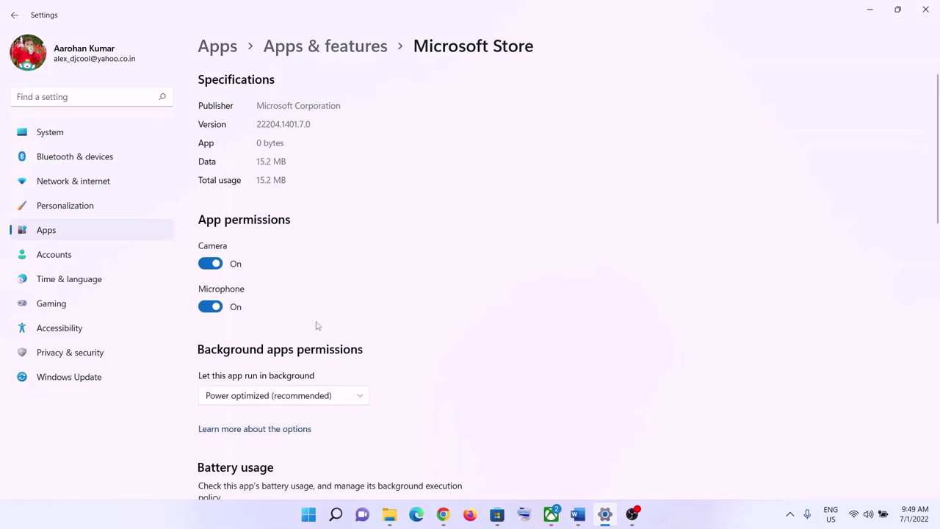
Step: Repair the Microsoft Store app, then reset it and confirm
{"action": "scroll", "coordinate": [318, 325], "scroll_direction": "down", "scroll_amount": 6}
{"action": "scroll", "coordinate": [315, 330], "scroll_direction": "down", "scroll_amount": 2}
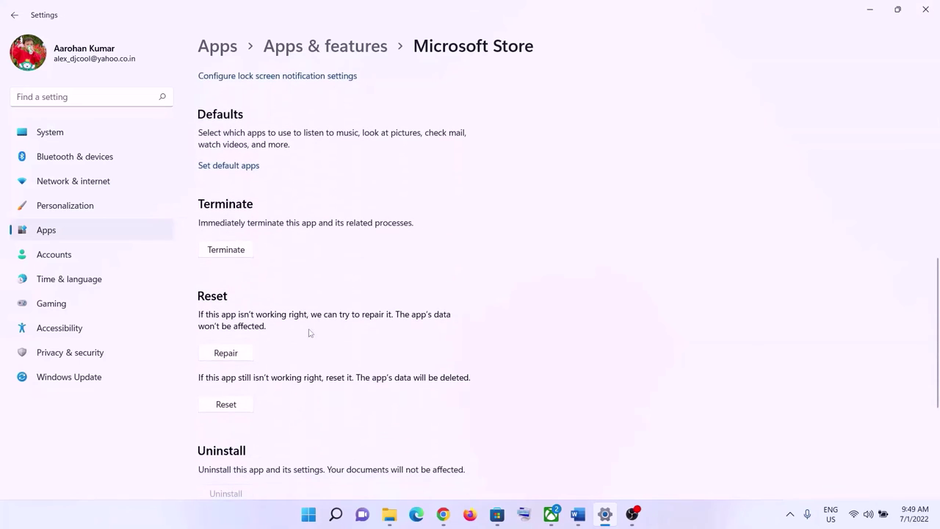
{"action": "left_click", "coordinate": [226, 354]}
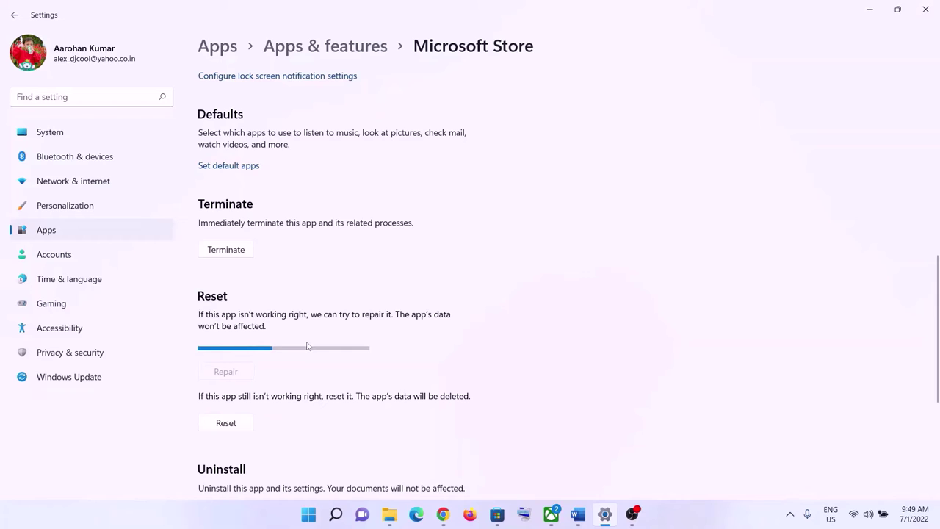
{"action": "left_click", "coordinate": [226, 405]}
{"action": "left_click", "coordinate": [279, 378]}
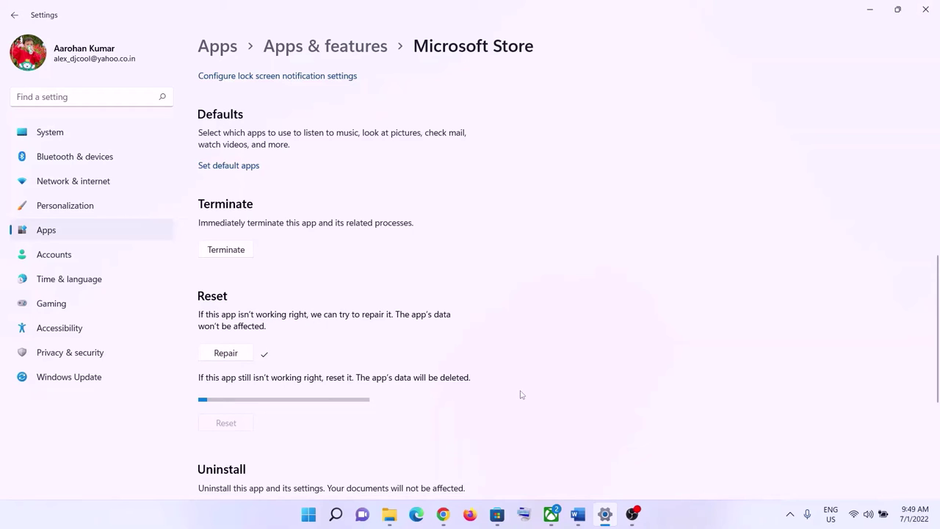
{"action": "left_click", "coordinate": [310, 516]}
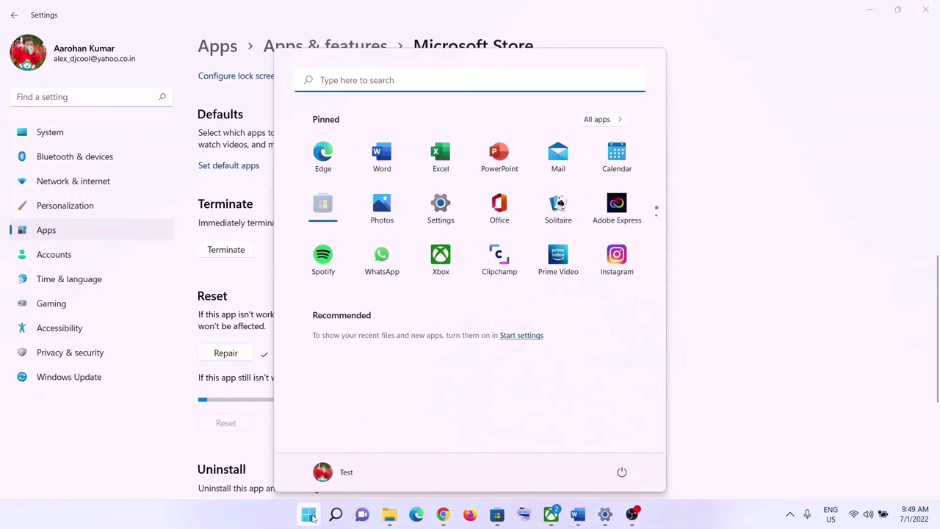
Step: Repair and then reset the Xbox app from its App settings page, found by searching 'xbox'
{"action": "type", "text": "xbox"}
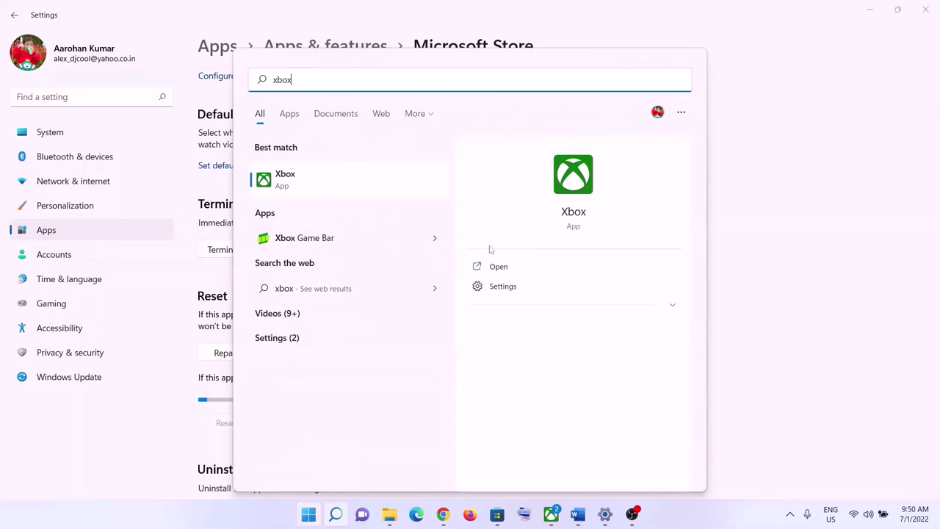
{"action": "right_click", "coordinate": [305, 200]}
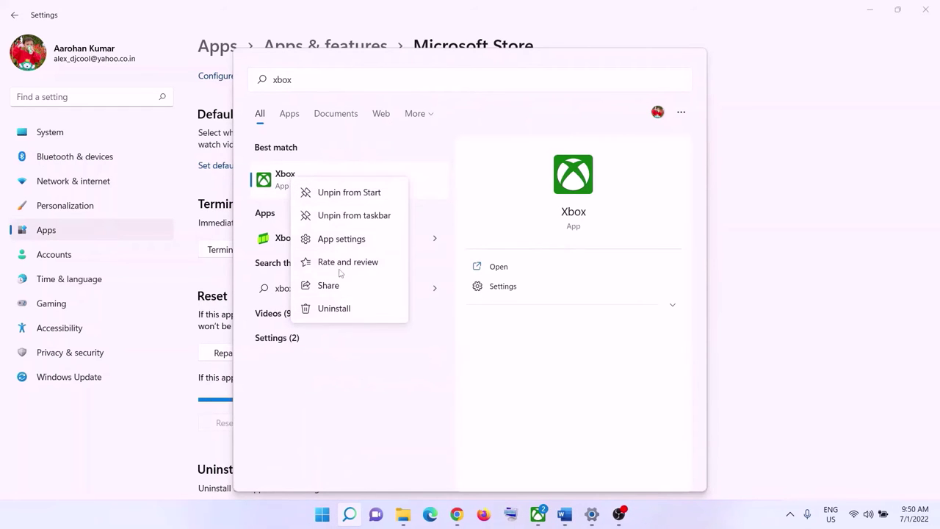
{"action": "left_click", "coordinate": [340, 239]}
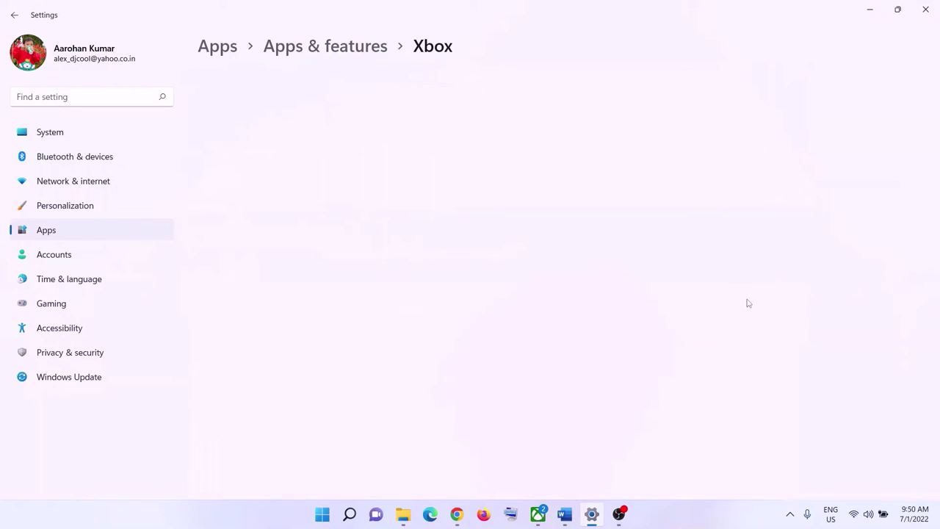
{"action": "scroll", "coordinate": [436, 374], "scroll_direction": "down", "scroll_amount": 6}
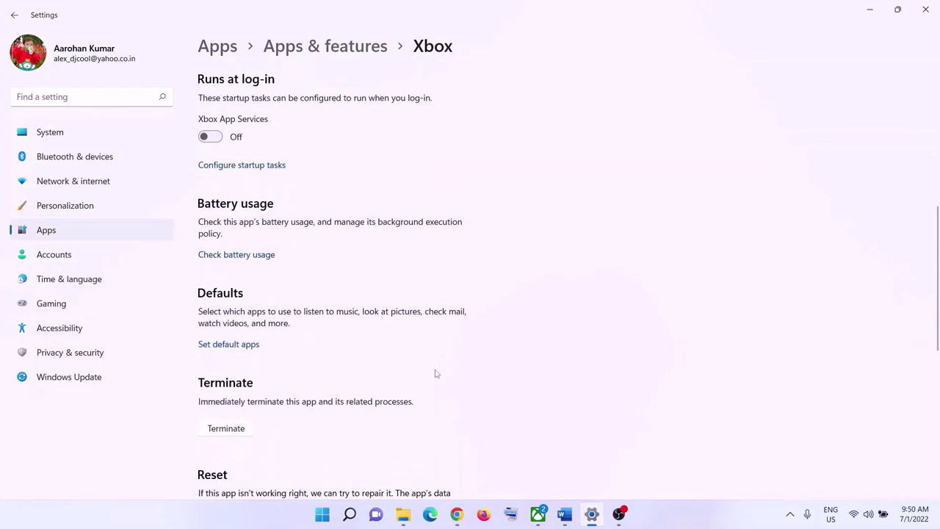
{"action": "scroll", "coordinate": [437, 374], "scroll_direction": "down", "scroll_amount": 4}
{"action": "left_click", "coordinate": [247, 267]}
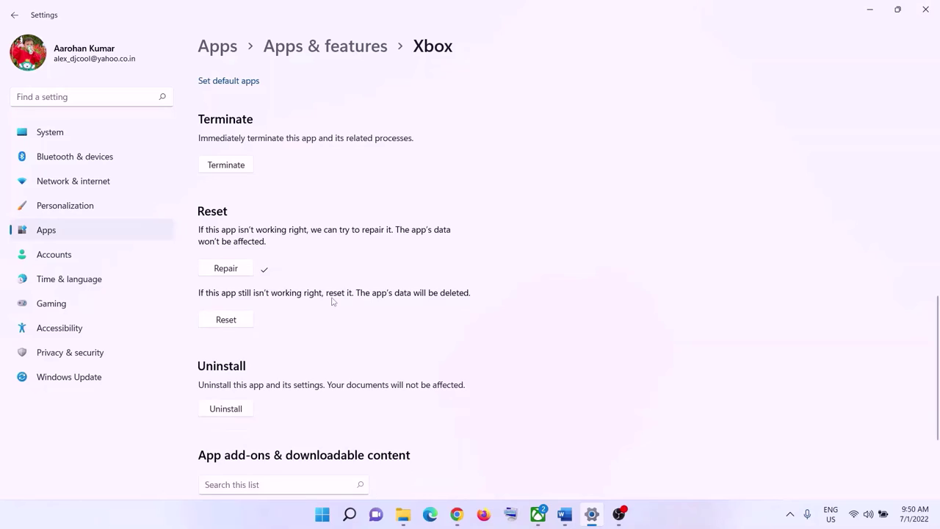
{"action": "left_click", "coordinate": [246, 328]}
{"action": "left_click", "coordinate": [279, 289]}
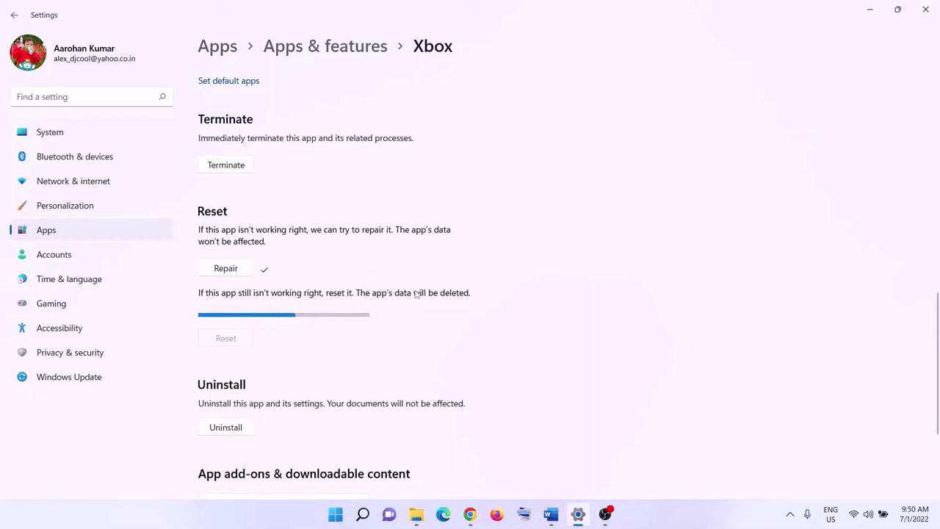
Step: Scroll the Word checklist to Step 12's Get-AppxPackage command
{"action": "left_click", "coordinate": [551, 515]}
{"action": "scroll", "coordinate": [455, 299], "scroll_direction": "down", "scroll_amount": 1}
{"action": "scroll", "coordinate": [455, 299], "scroll_direction": "down", "scroll_amount": 5}
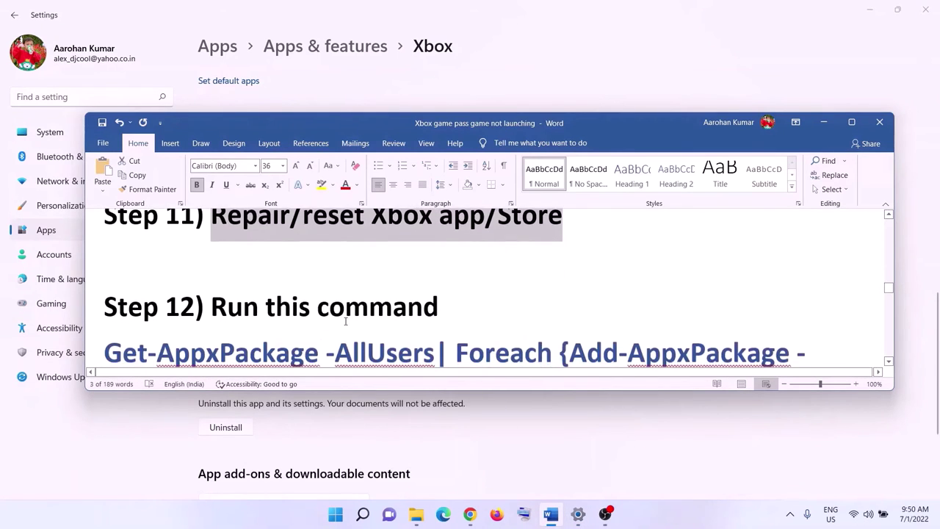
Step: Copy Step 12's Get-AppxPackage re-registration command from the checklist
{"action": "left_click_drag", "start_coordinate": [626, 314], "coordinate": [104, 235]}
{"action": "scroll", "coordinate": [239, 294], "scroll_direction": "up", "scroll_amount": 1}
{"action": "right_click", "coordinate": [239, 294]}
{"action": "left_click", "coordinate": [268, 316]}
Step: Launch Windows PowerShell as administrator to run the re-registration command
{"action": "left_click", "coordinate": [335, 515]}
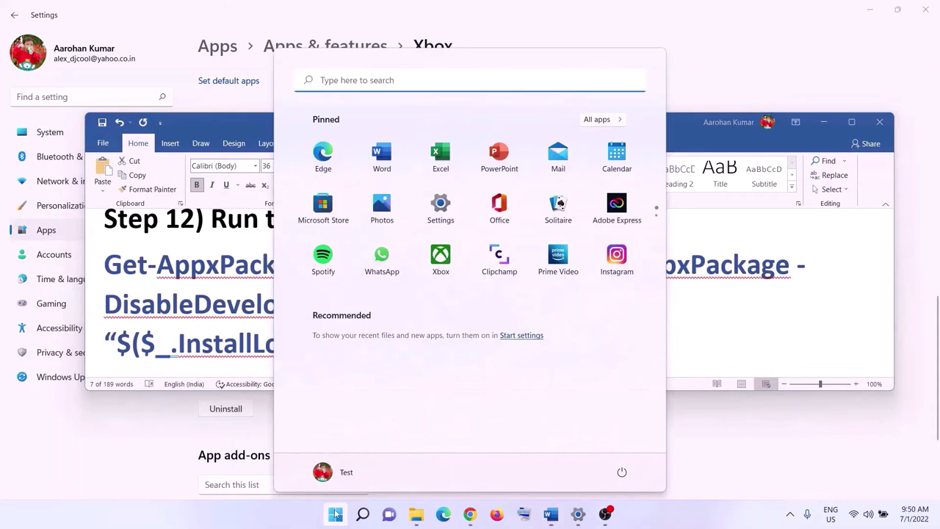
{"action": "type", "text": "powershell"}
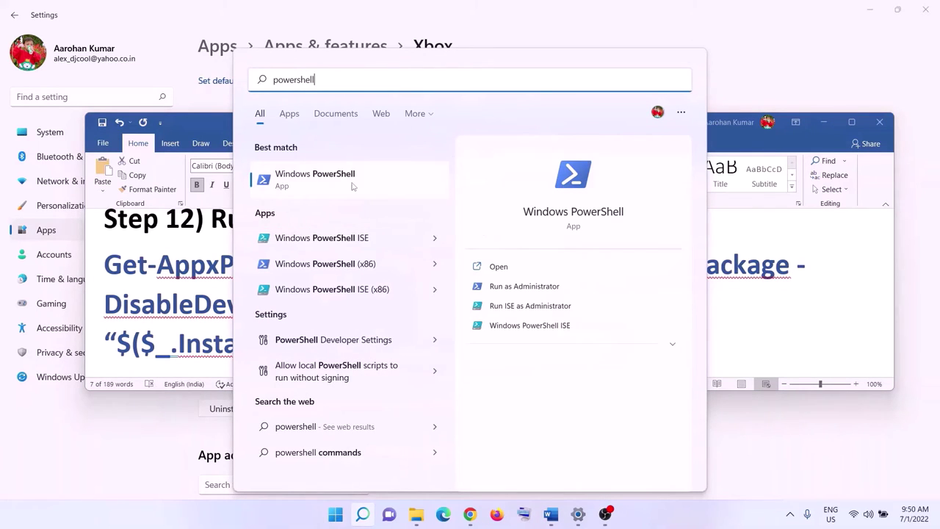
{"action": "right_click", "coordinate": [353, 186]}
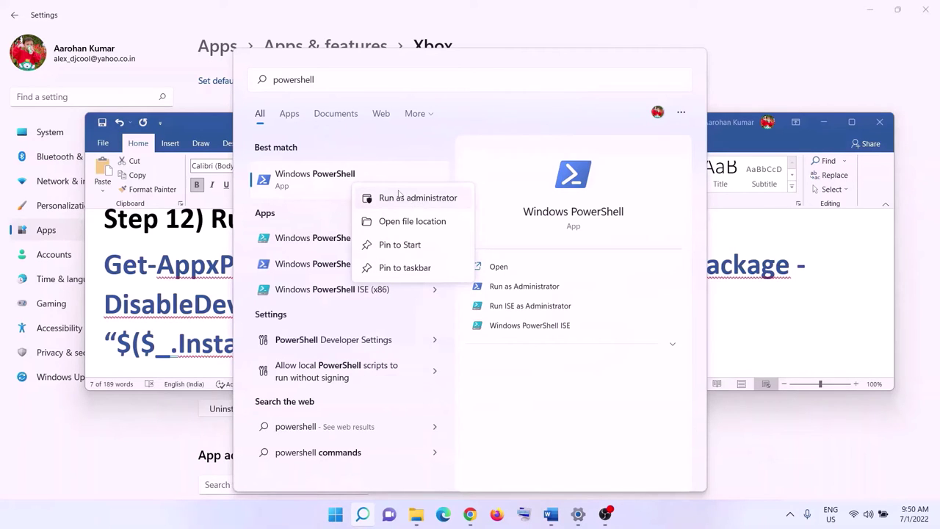
{"action": "left_click", "coordinate": [418, 198]}
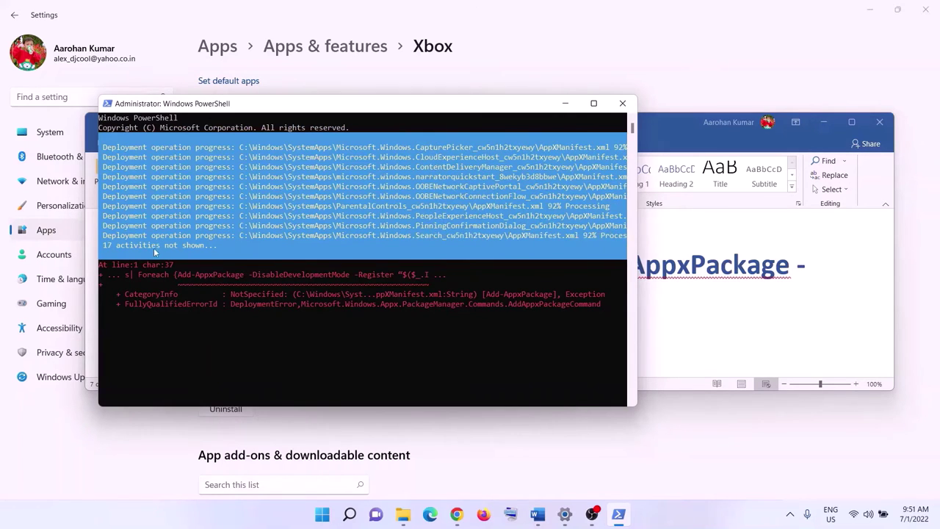
Step: Close PowerShell after the run ends in 0x80073D02 errors and return to the checklist
{"action": "left_click", "coordinate": [668, 514]}
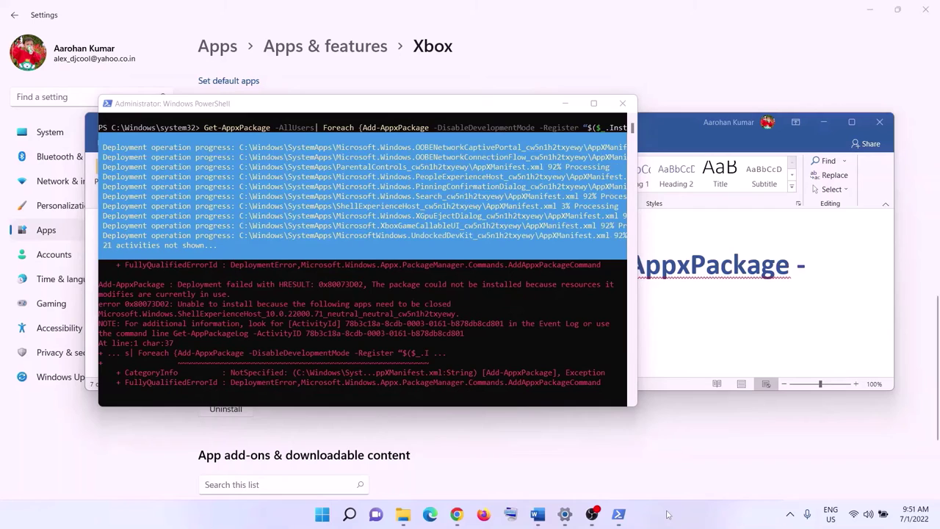
{"action": "left_click", "coordinate": [622, 103]}
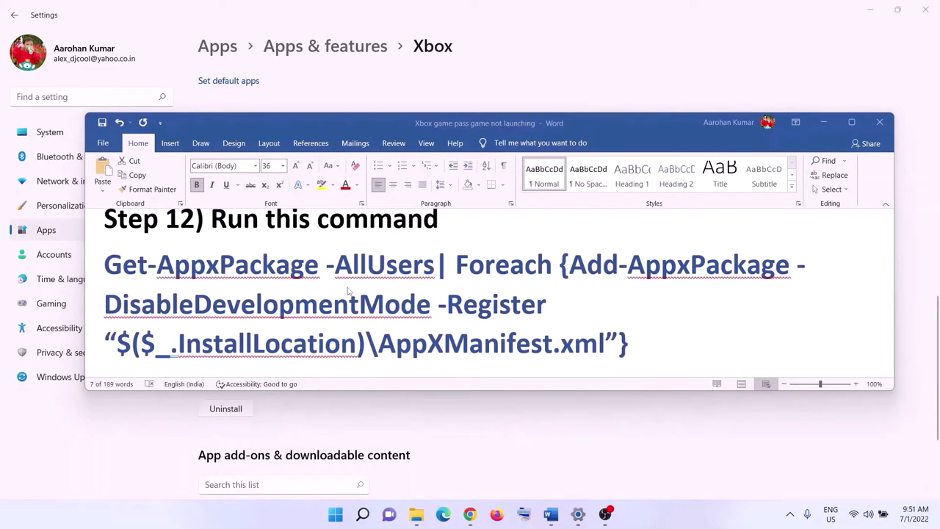
{"action": "scroll", "coordinate": [348, 292], "scroll_direction": "down", "scroll_amount": 3}
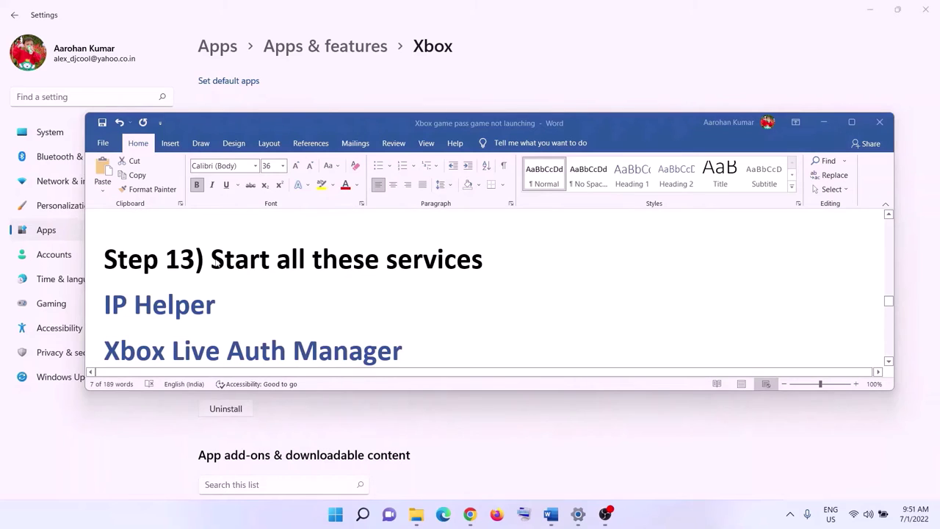
Step: Maximize the checklist at Step 13 and open the Services app
{"action": "left_click_drag", "start_coordinate": [213, 262], "coordinate": [483, 261]}
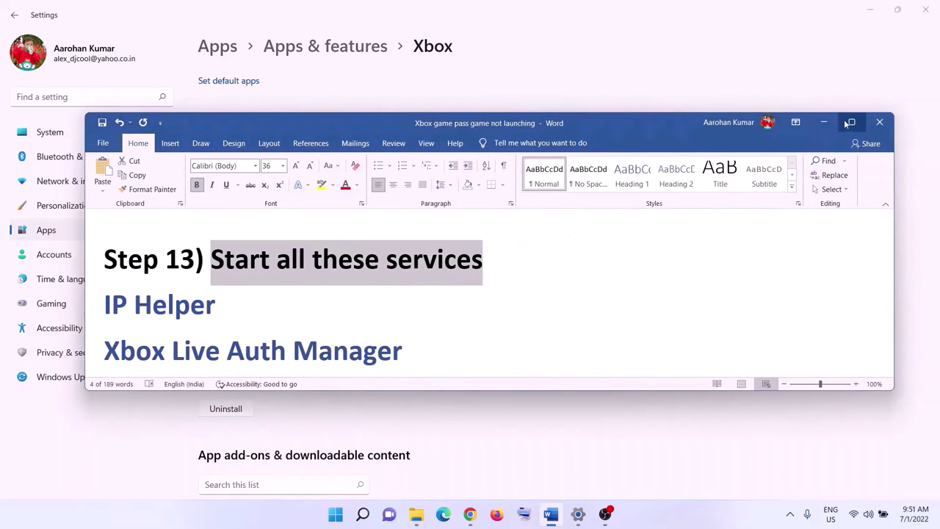
{"action": "left_click", "coordinate": [850, 122]}
{"action": "left_click", "coordinate": [340, 514]}
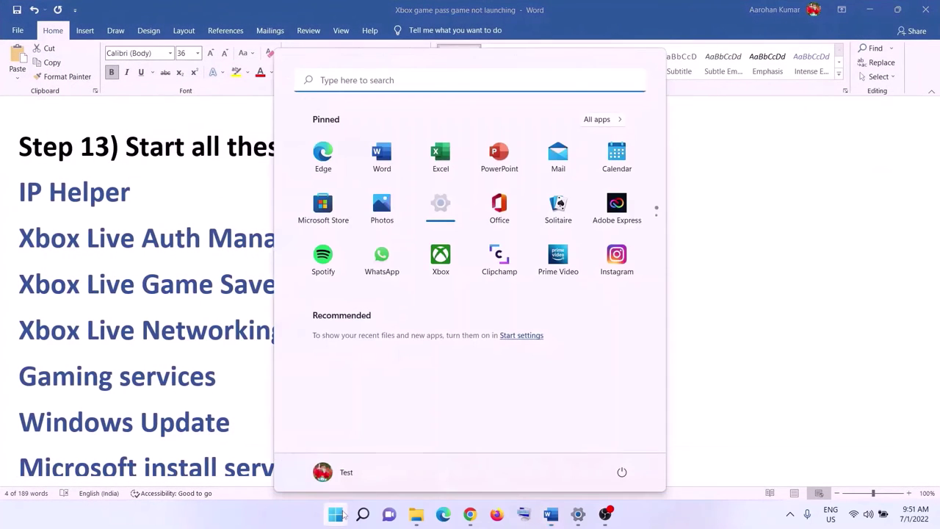
{"action": "type", "text": "services"}
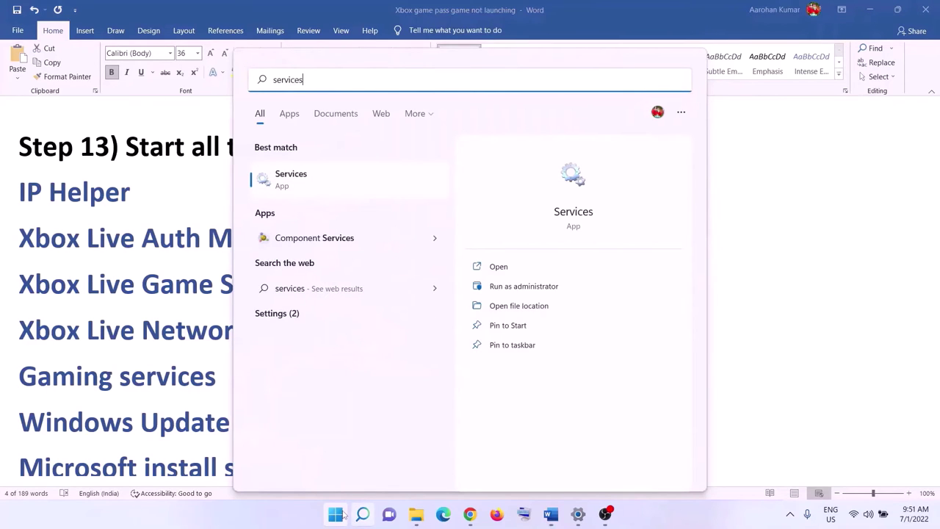
{"action": "left_click", "coordinate": [388, 191]}
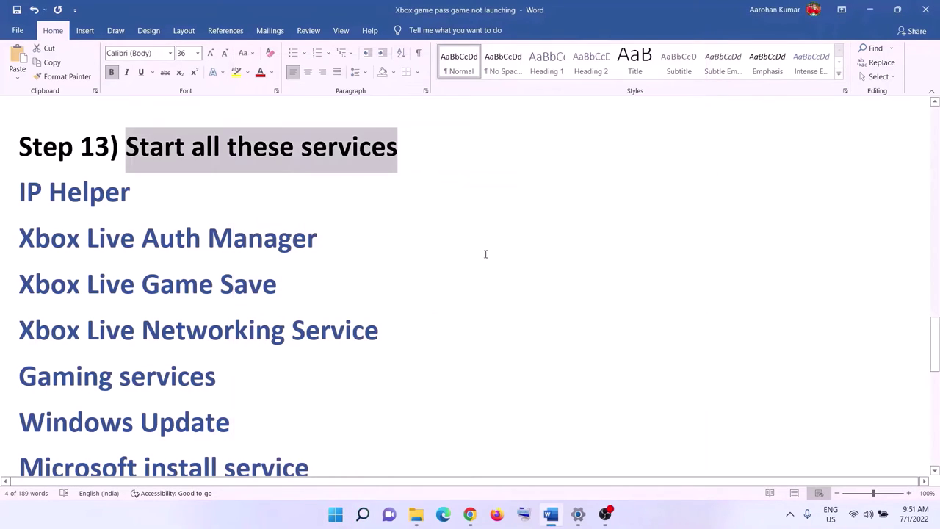
Step: Set the IP Helper service's startup type to Automatic
{"action": "left_click", "coordinate": [259, 338]}
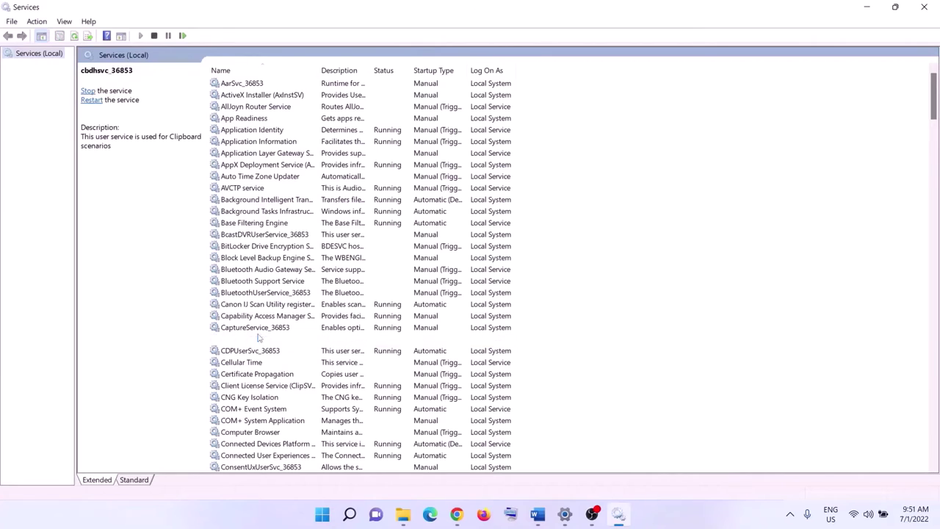
{"action": "key", "text": "i"}
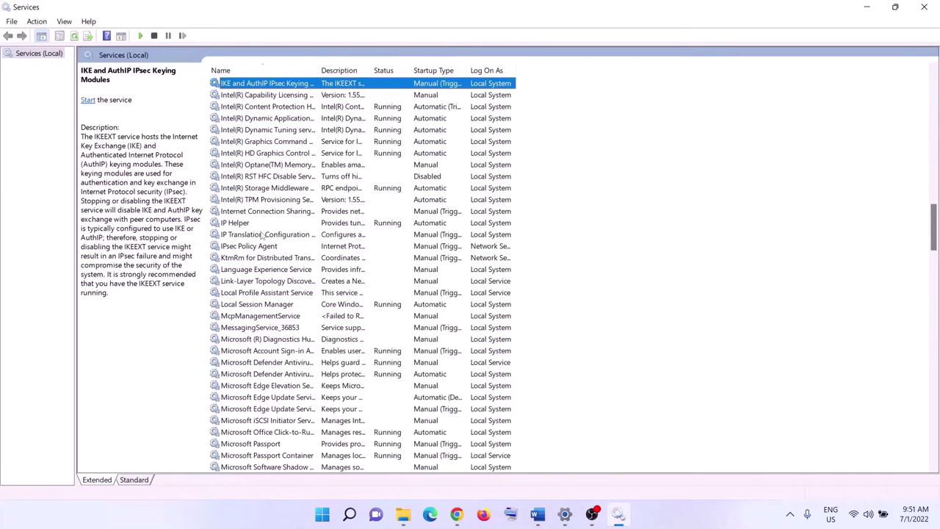
{"action": "double_click", "coordinate": [257, 224]}
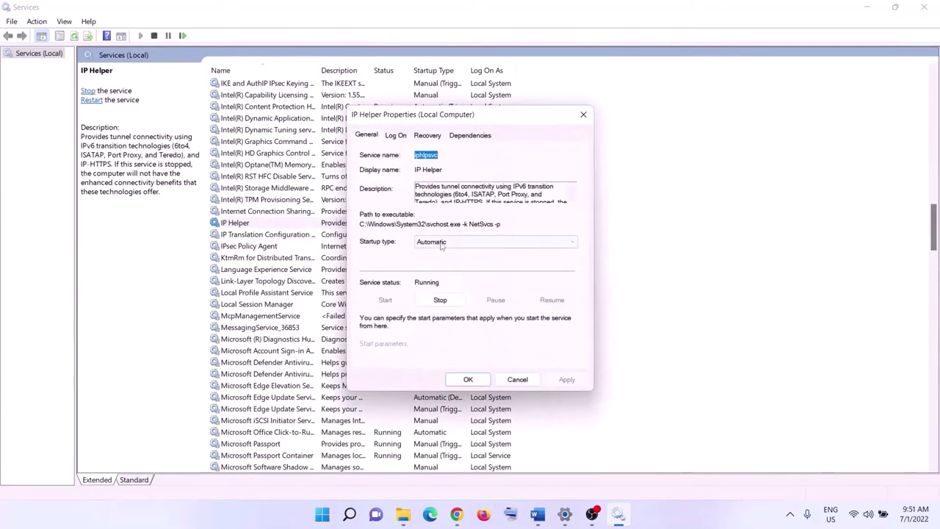
{"action": "left_click", "coordinate": [441, 247]}
{"action": "left_click", "coordinate": [441, 259]}
{"action": "left_click", "coordinate": [572, 383]}
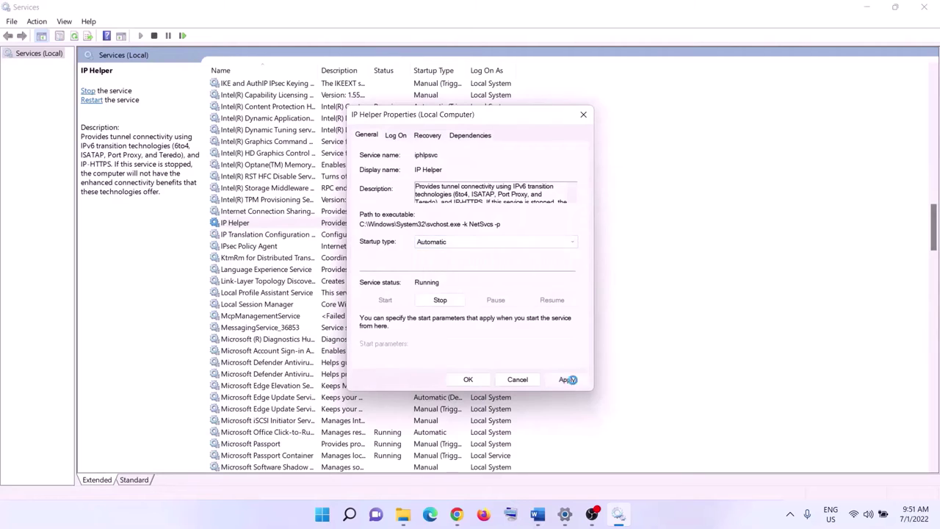
{"action": "left_click", "coordinate": [467, 381]}
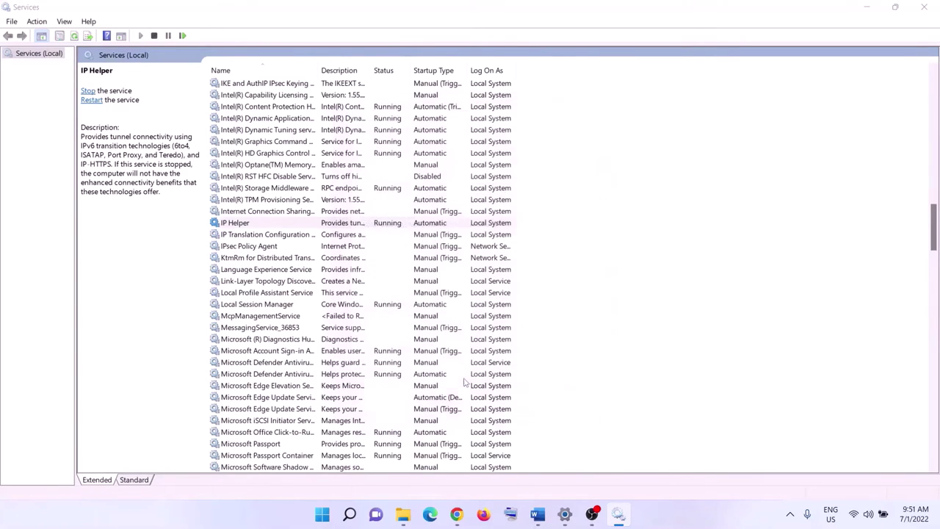
Step: Set Xbox Accessory Management Service to Automatic and start it
{"action": "left_click", "coordinate": [326, 352]}
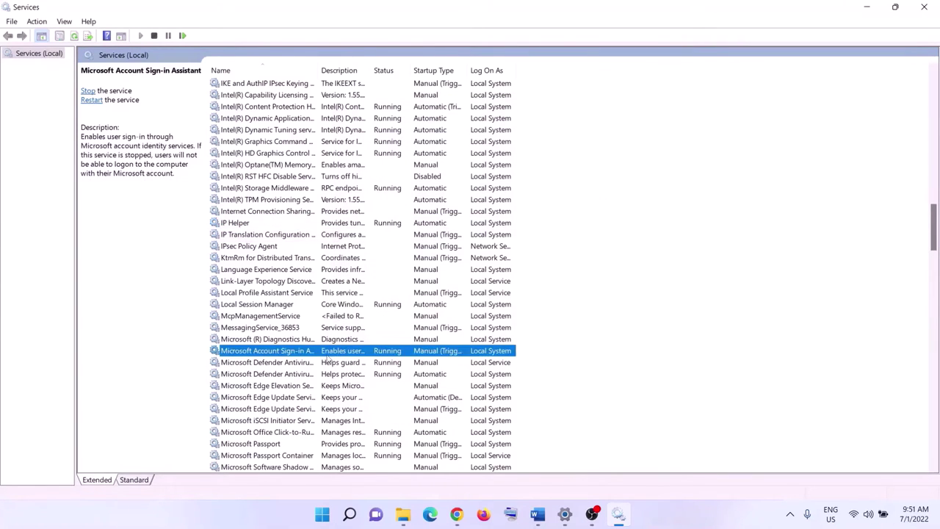
{"action": "key", "text": "x"}
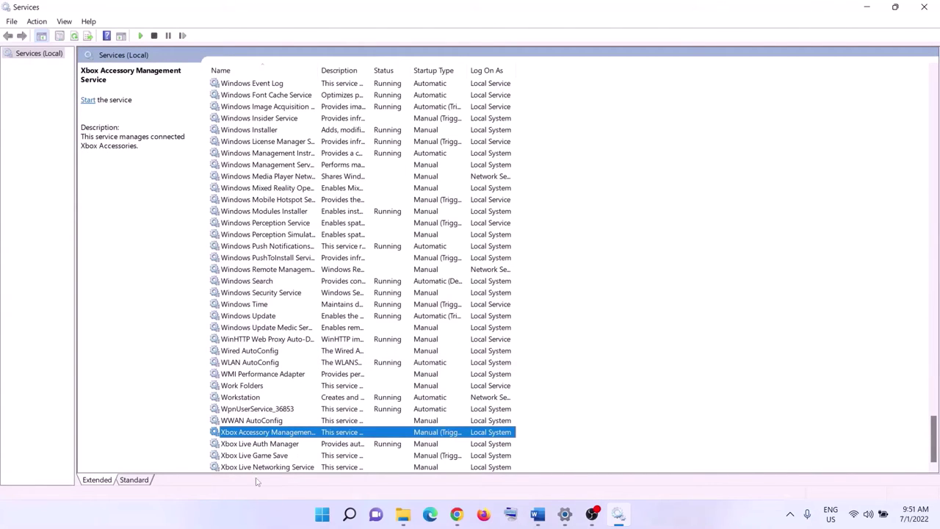
{"action": "double_click", "coordinate": [283, 434]}
{"action": "left_click", "coordinate": [477, 242]}
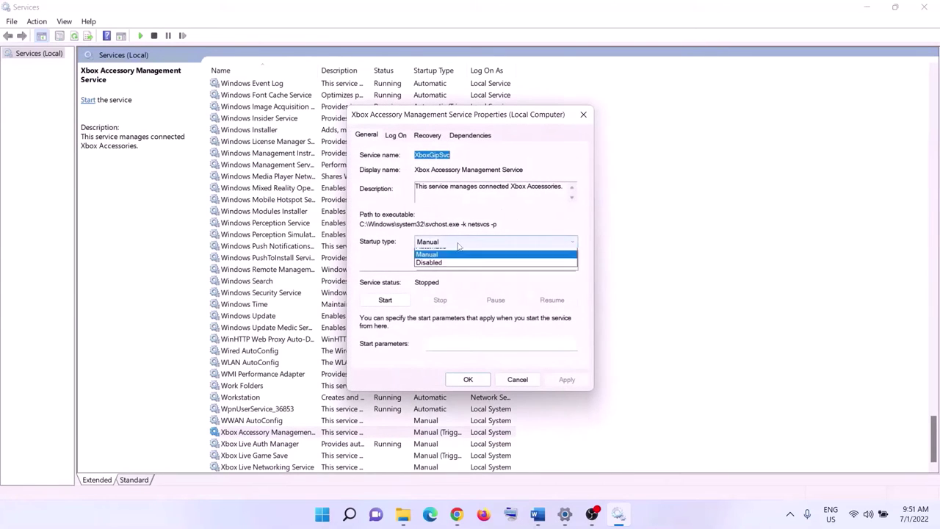
{"action": "left_click", "coordinate": [448, 254]}
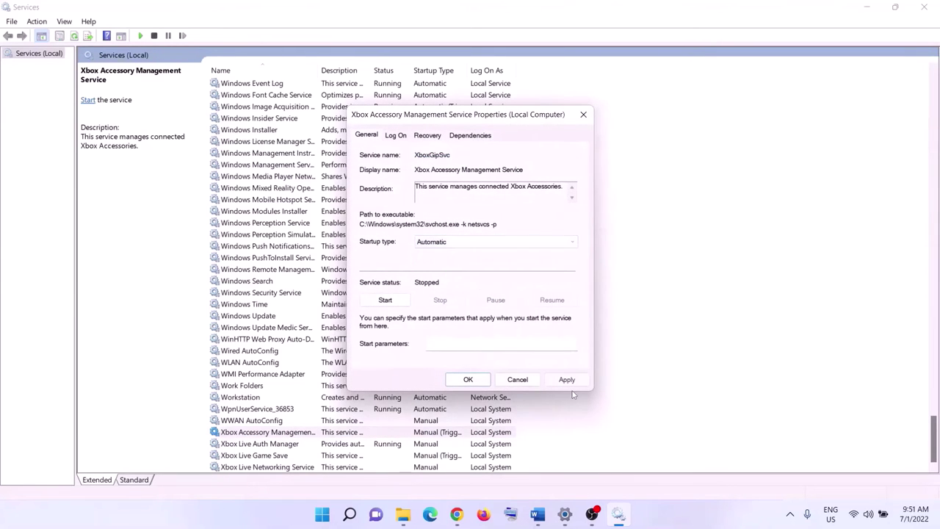
{"action": "left_click", "coordinate": [385, 300]}
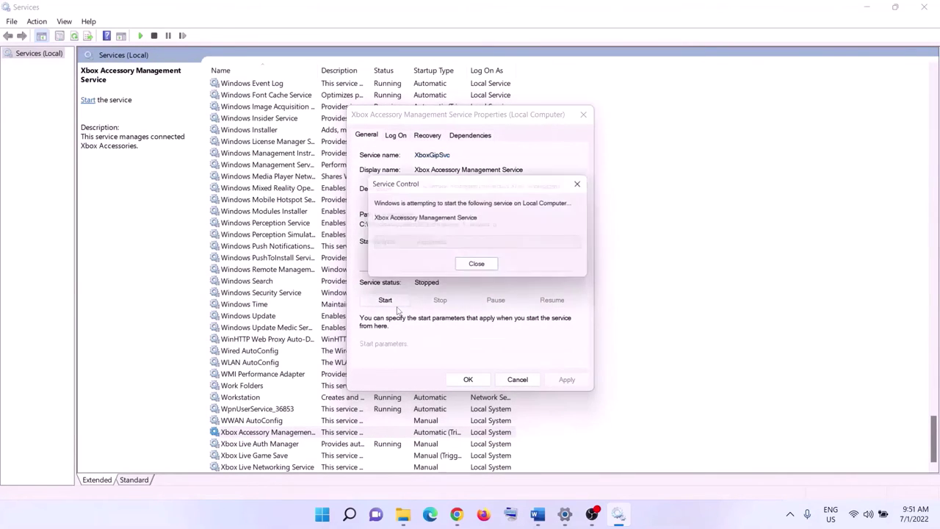
{"action": "left_click", "coordinate": [470, 380]}
Step: Choose Automatic startup for Xbox Live Auth Manager
{"action": "key", "text": "Down"}
{"action": "key", "text": "Return"}
{"action": "left_click", "coordinate": [491, 243]}
{"action": "left_click", "coordinate": [454, 259]}
Step: Apply Auth Manager's Automatic startup, then set Xbox Live Game Save to Automatic and start it
{"action": "left_click", "coordinate": [553, 378]}
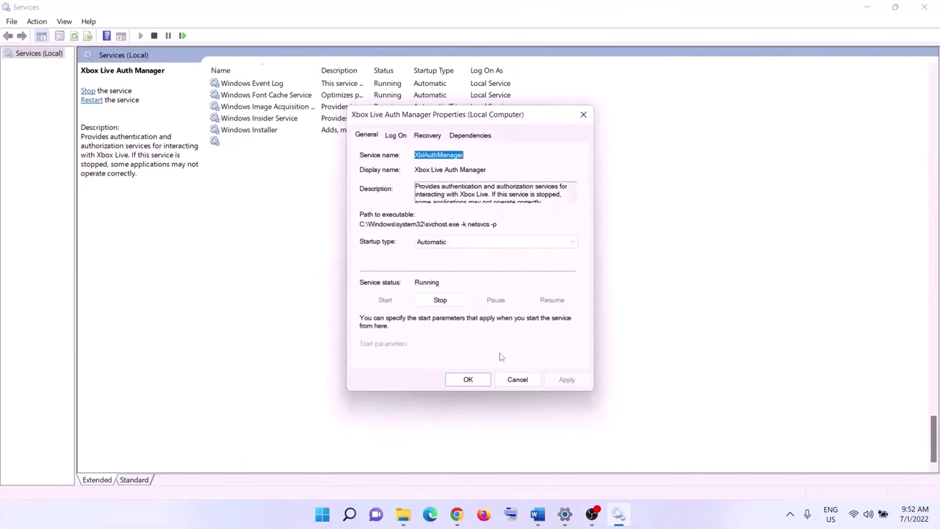
{"action": "left_click", "coordinate": [484, 387]}
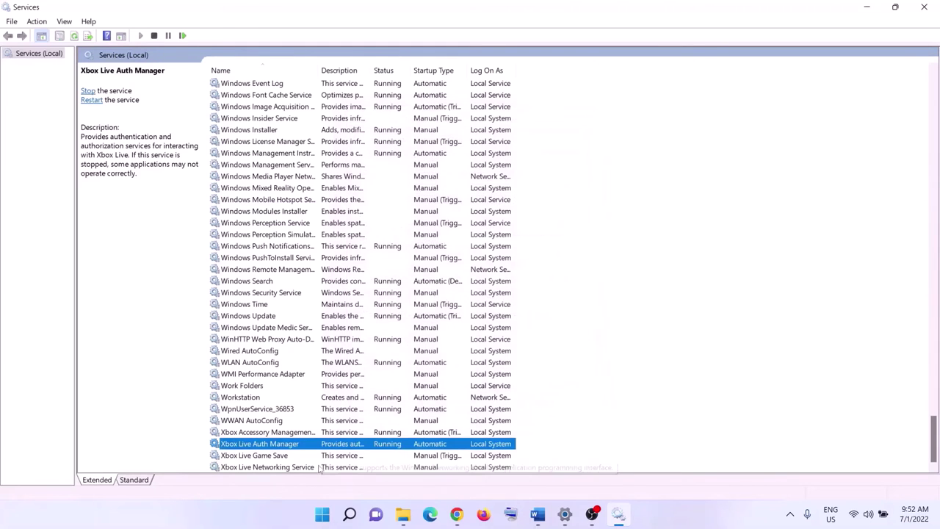
{"action": "key", "text": "Down"}
{"action": "key", "text": "Return"}
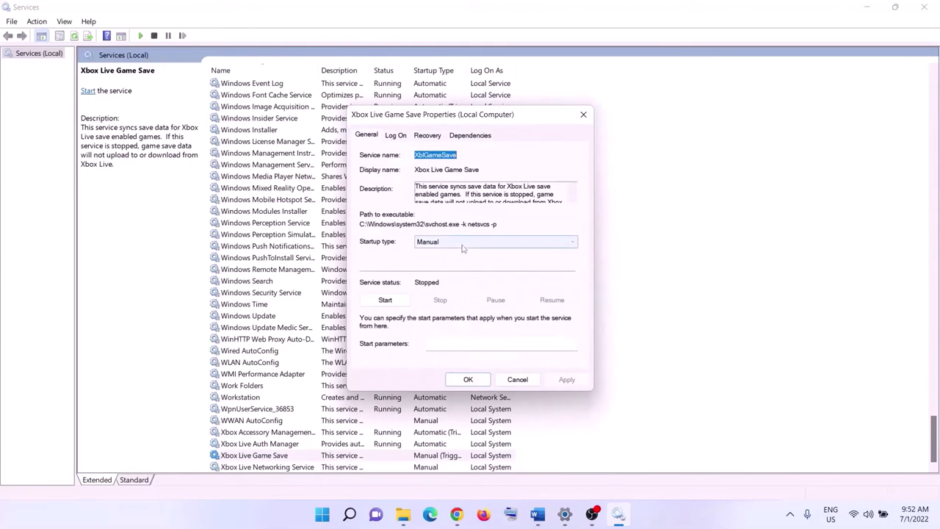
{"action": "left_click", "coordinate": [466, 243]}
{"action": "left_click", "coordinate": [442, 262]}
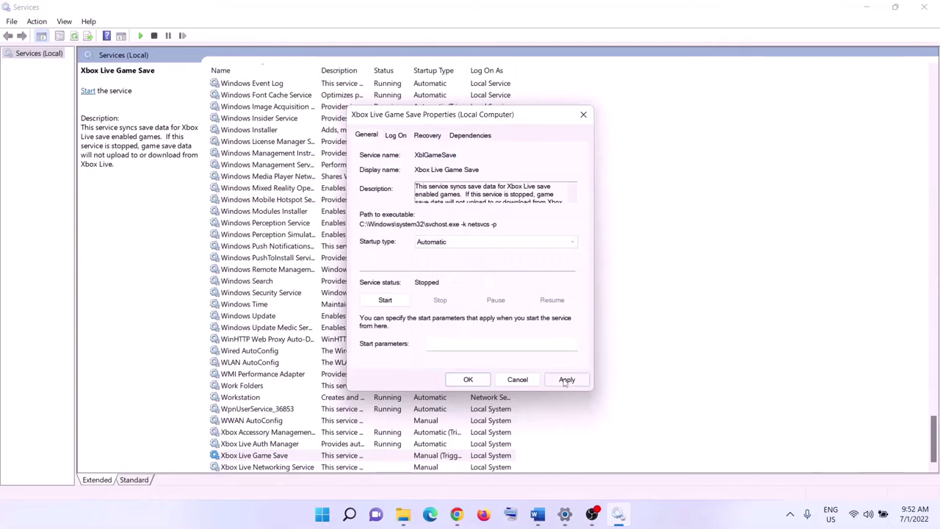
{"action": "key", "text": "alt+a"}
{"action": "left_click", "coordinate": [388, 302]}
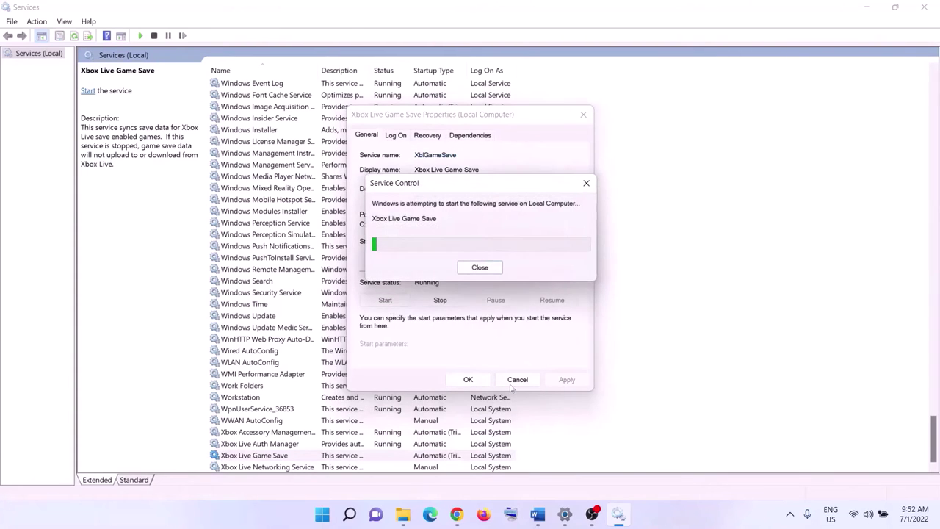
{"action": "left_click", "coordinate": [468, 380]}
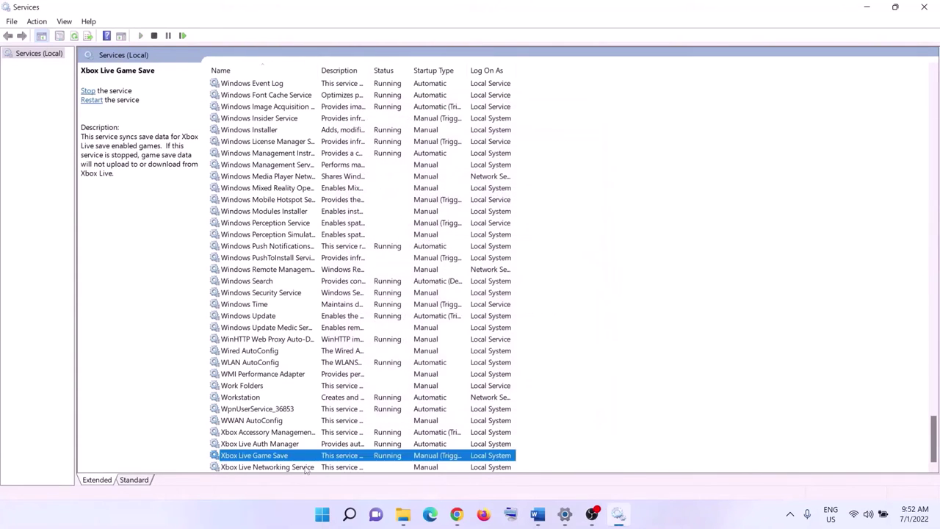
Step: Set Xbox Live Networking Service to Automatic and start it
{"action": "key", "text": "Down"}
{"action": "key", "text": "Return"}
{"action": "left_click", "coordinate": [455, 242]}
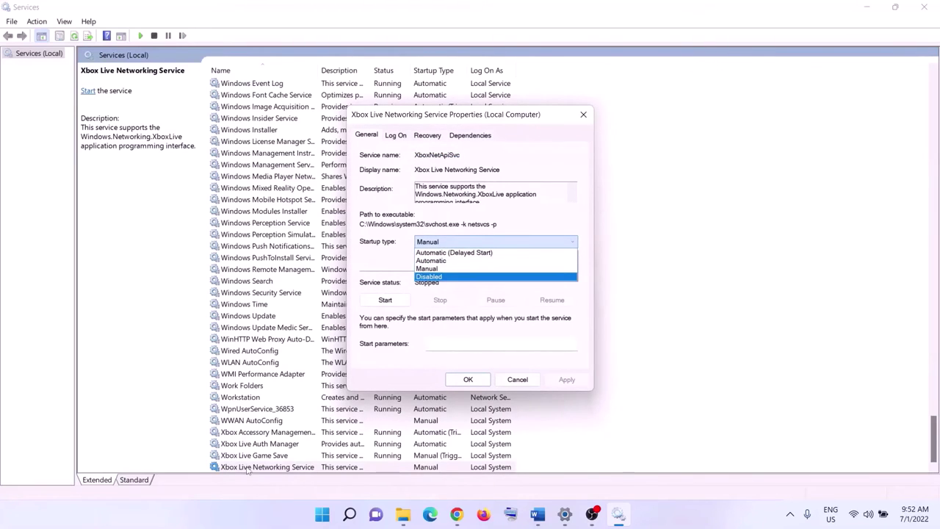
{"action": "left_click", "coordinate": [441, 261]}
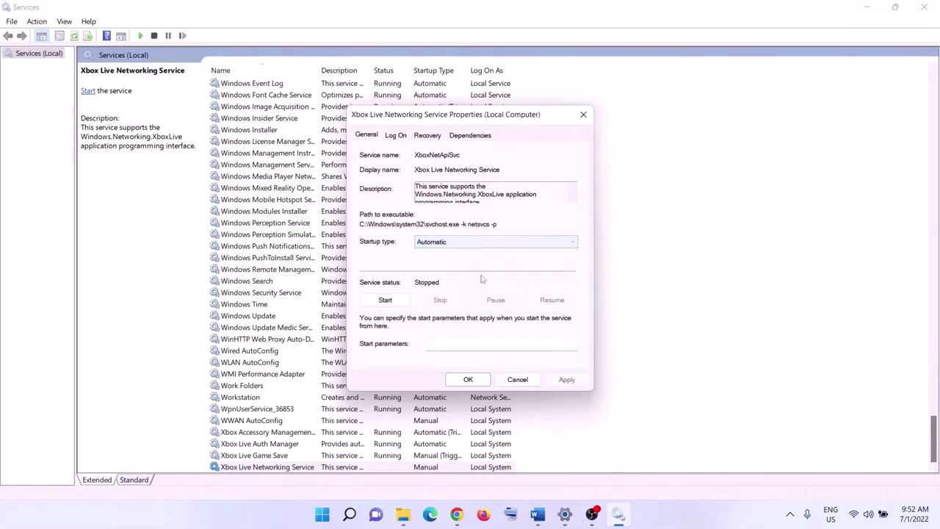
{"action": "left_click", "coordinate": [567, 379]}
{"action": "left_click", "coordinate": [385, 307]}
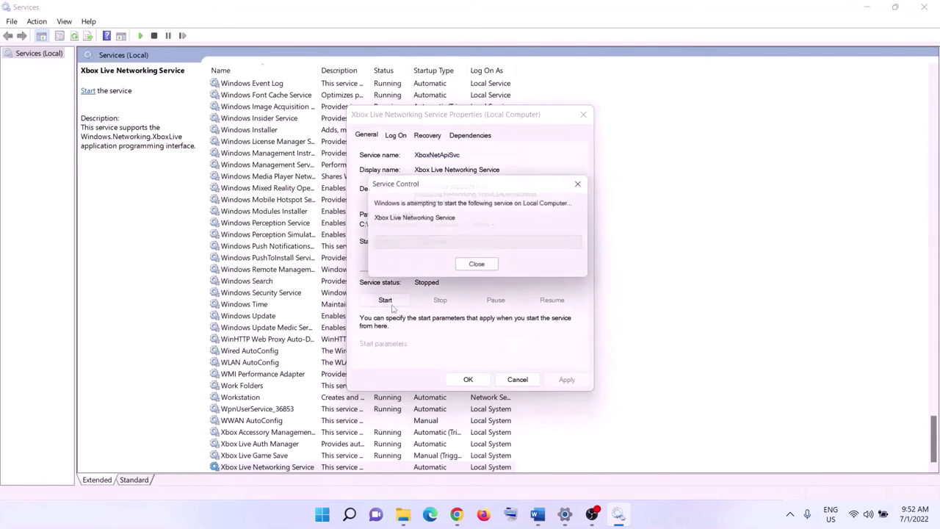
{"action": "left_click", "coordinate": [468, 380]}
Step: Keep Windows Update's startup type Automatic, then jump to the services starting with G
{"action": "double_click", "coordinate": [277, 318]}
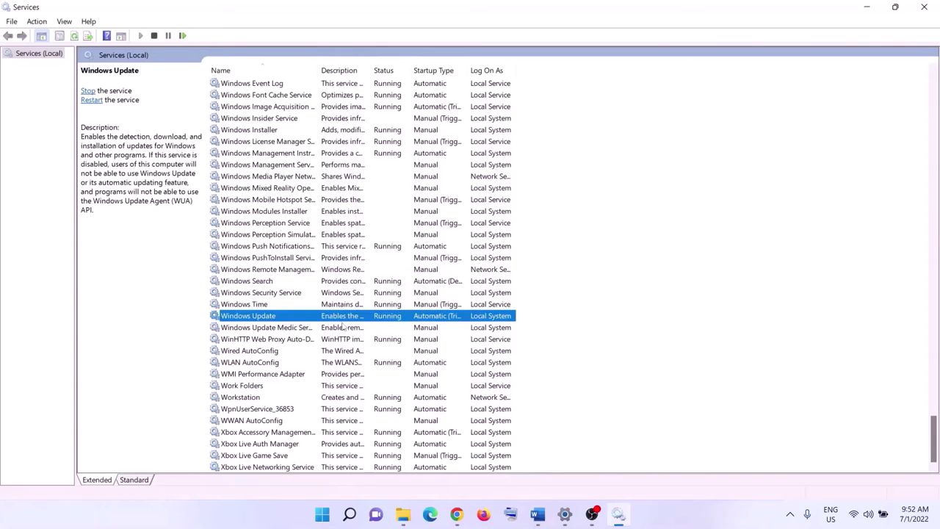
{"action": "left_click", "coordinate": [443, 242]}
{"action": "left_click", "coordinate": [441, 252]}
{"action": "left_click", "coordinate": [567, 379]}
{"action": "left_click", "coordinate": [468, 380]}
{"action": "left_click", "coordinate": [354, 269]}
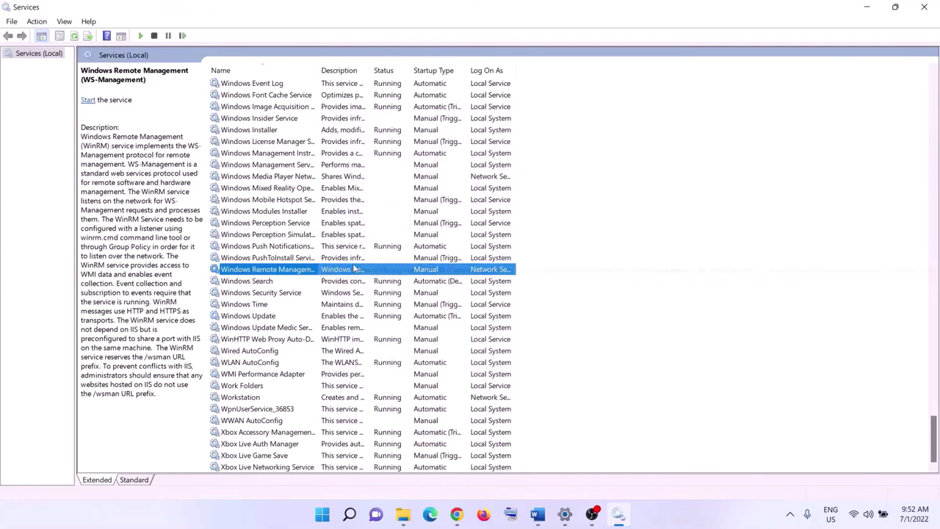
{"action": "key", "text": "g"}
{"action": "scroll", "coordinate": [353, 270], "scroll_direction": "up", "scroll_amount": 2}
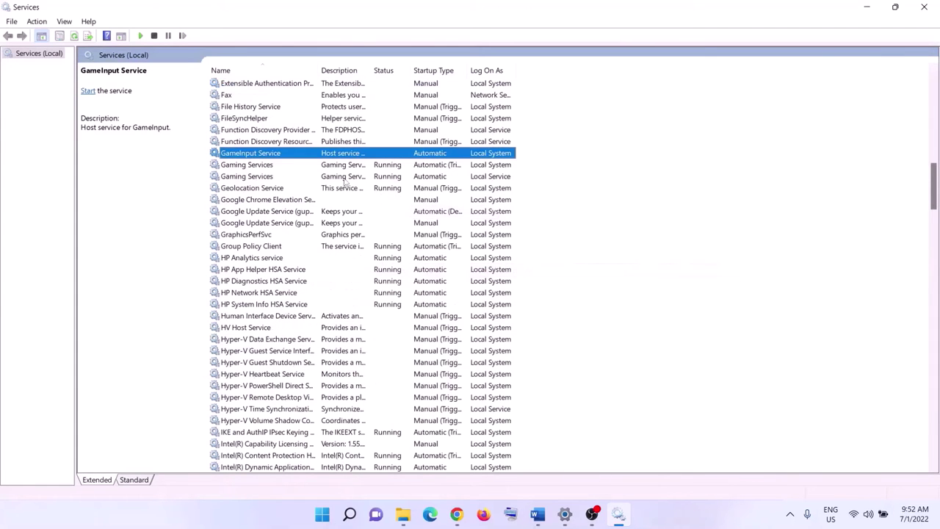
Step: Stop both Gaming Services entries
{"action": "left_click", "coordinate": [377, 167]}
{"action": "left_click", "coordinate": [393, 175]}
{"action": "left_click", "coordinate": [388, 166]}
{"action": "left_click", "coordinate": [389, 177]}
{"action": "left_click", "coordinate": [386, 167]}
{"action": "right_click", "coordinate": [387, 170]}
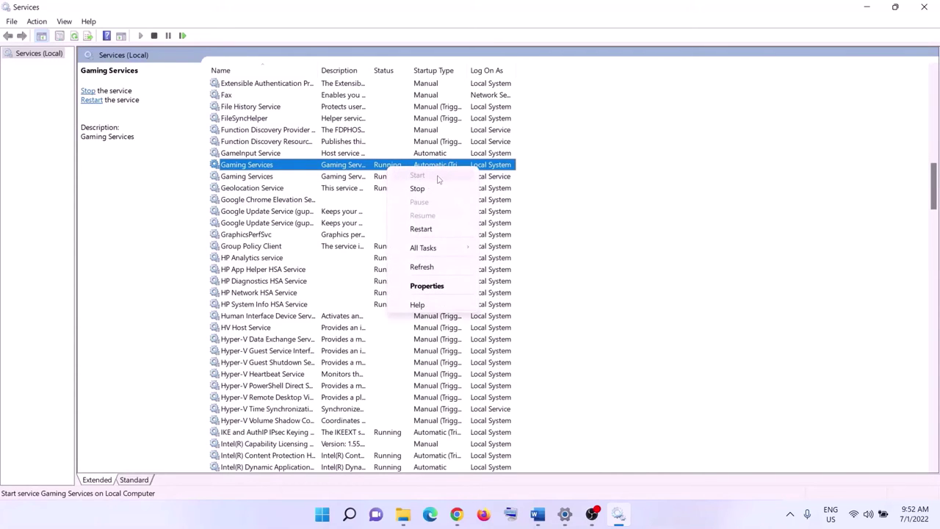
{"action": "left_click", "coordinate": [380, 170]}
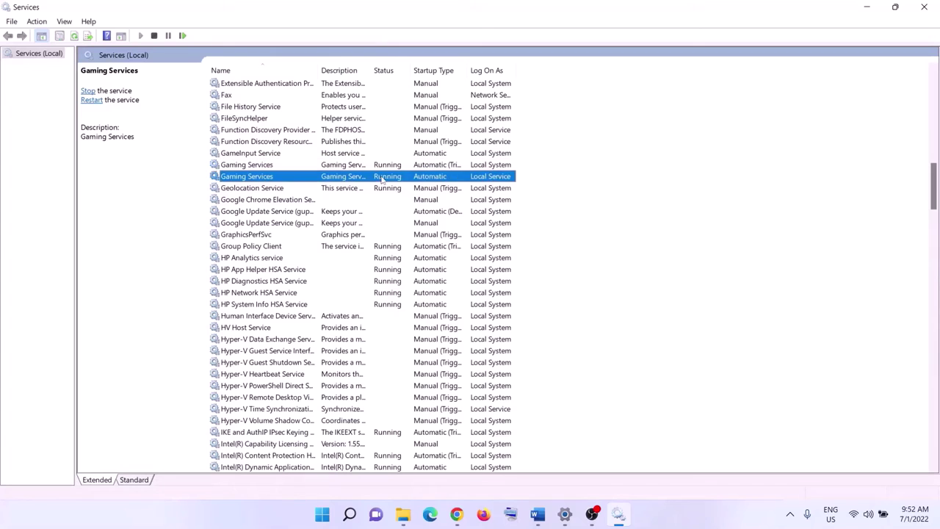
{"action": "right_click", "coordinate": [382, 169]}
{"action": "left_click", "coordinate": [424, 190]}
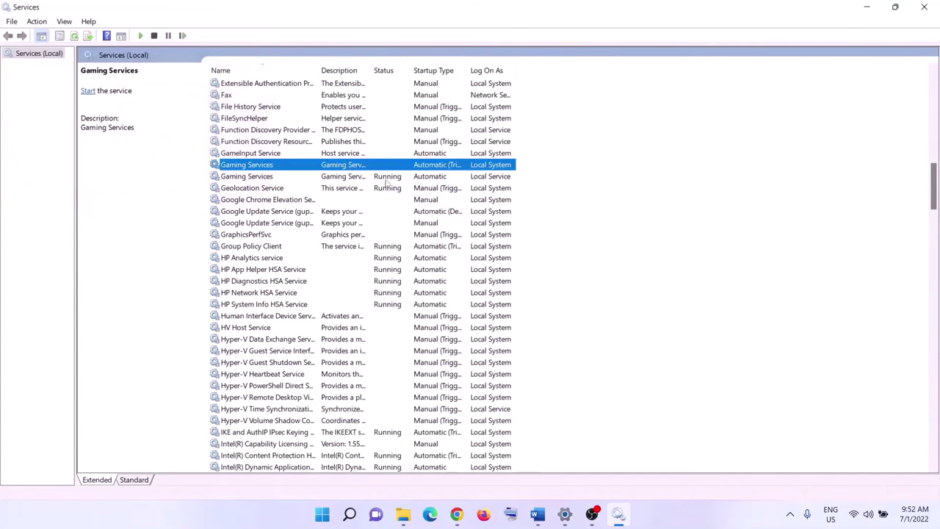
{"action": "left_click", "coordinate": [408, 180]}
{"action": "right_click", "coordinate": [408, 181]}
{"action": "left_click", "coordinate": [433, 206]}
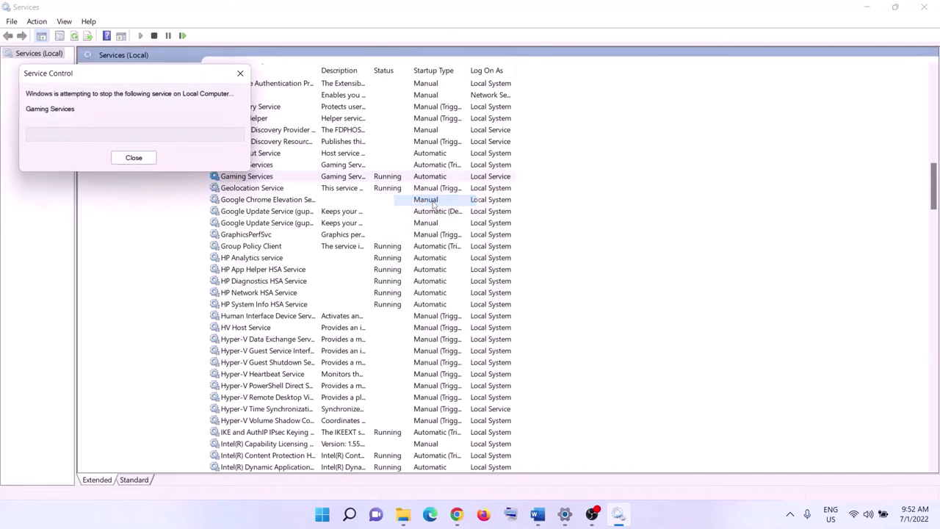
Step: Start both Gaming Services entries again
{"action": "left_click", "coordinate": [376, 167]}
{"action": "right_click", "coordinate": [396, 169]}
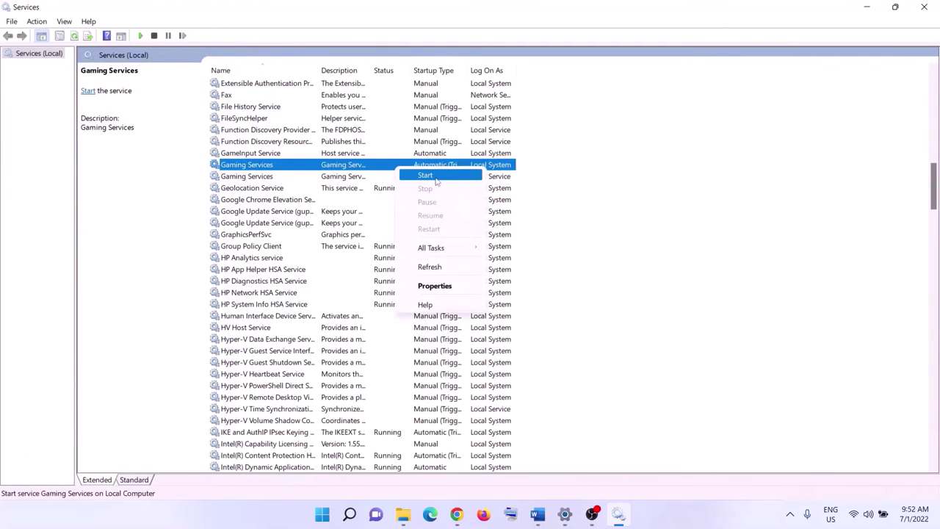
{"action": "left_click", "coordinate": [435, 178]}
{"action": "left_click", "coordinate": [387, 179]}
{"action": "right_click", "coordinate": [375, 180]}
{"action": "left_click", "coordinate": [394, 187]}
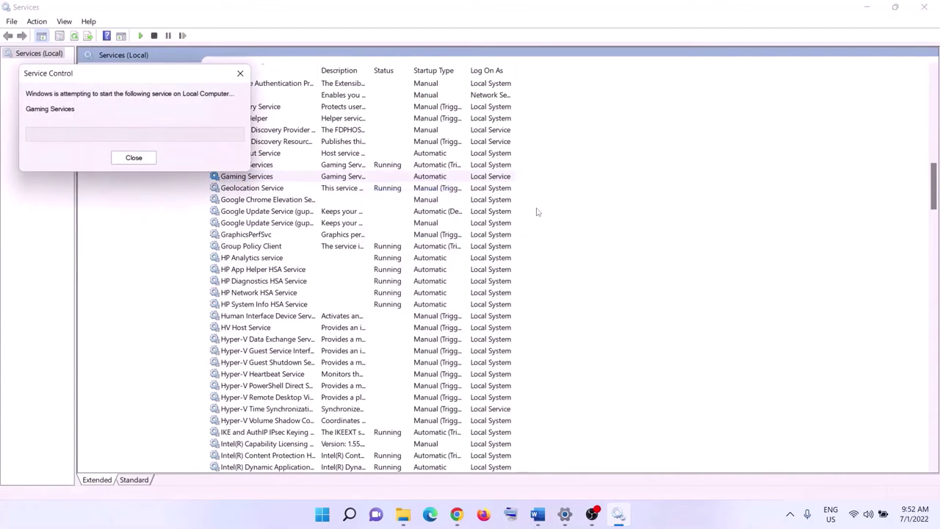
Step: Set Microsoft Store Install Service's startup type to Automatic
{"action": "left_click", "coordinate": [401, 271]}
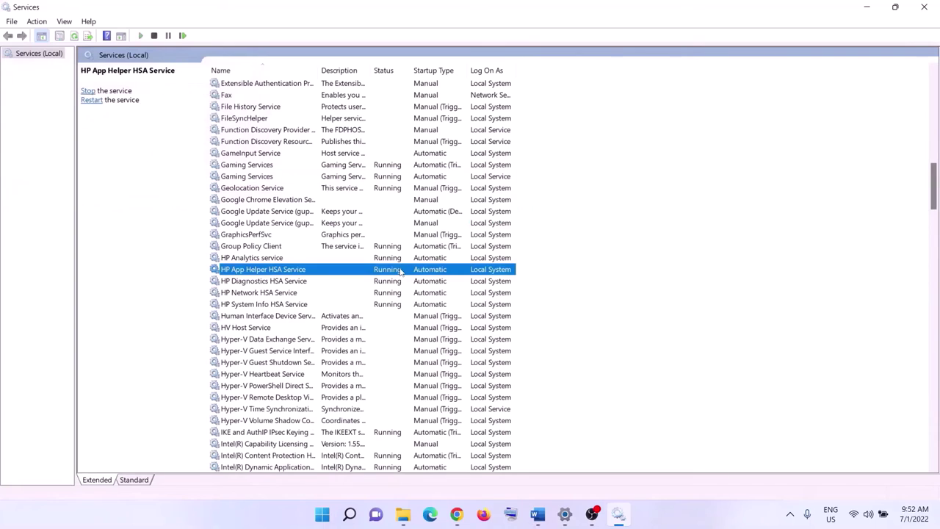
{"action": "key", "text": "m"}
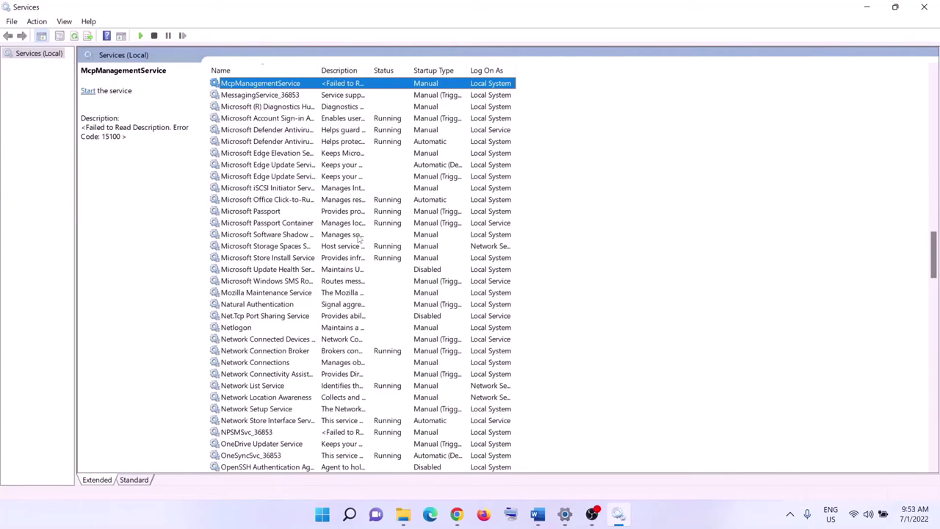
{"action": "left_click", "coordinate": [369, 258]}
{"action": "double_click", "coordinate": [377, 259]}
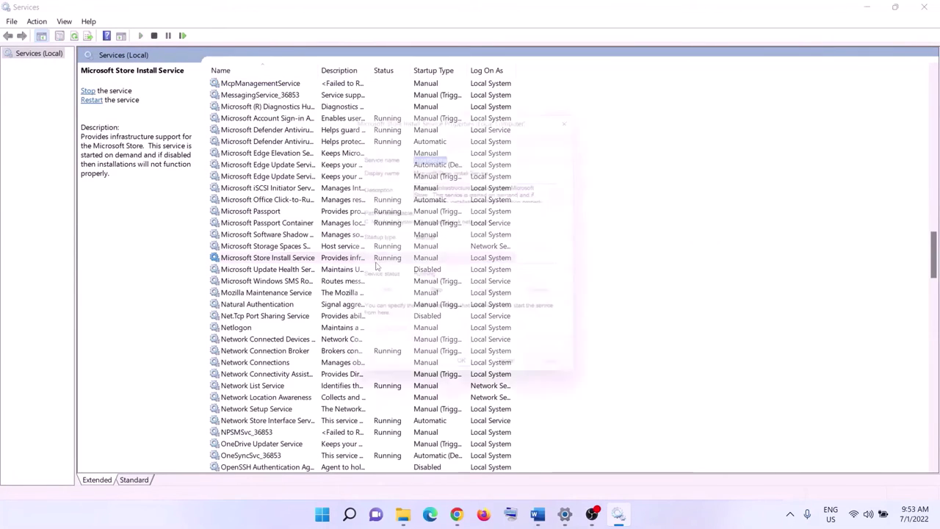
{"action": "left_click", "coordinate": [451, 242]}
{"action": "left_click", "coordinate": [443, 261]}
{"action": "left_click", "coordinate": [549, 378]}
{"action": "left_click", "coordinate": [467, 379]}
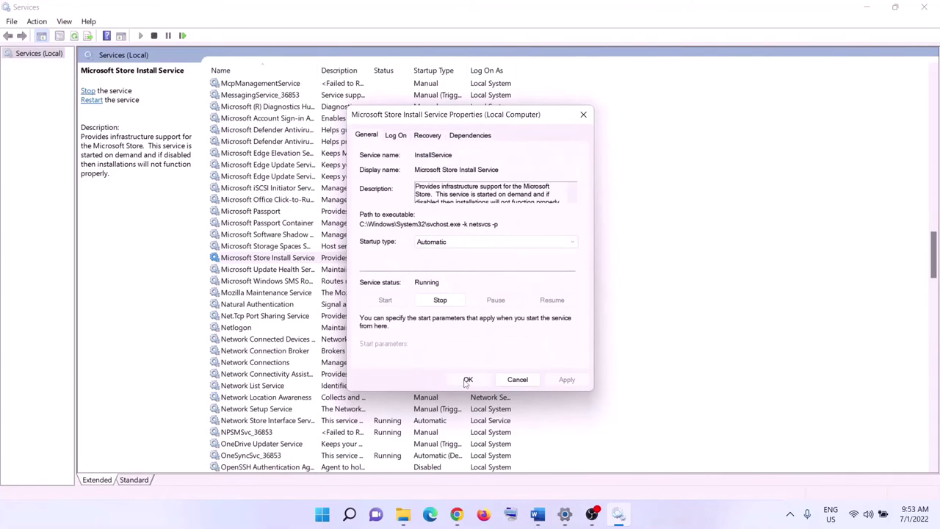
Step: Close Services and copy the Get-AppxPackage gaming services removal command from the checklist
{"action": "left_click", "coordinate": [927, 13]}
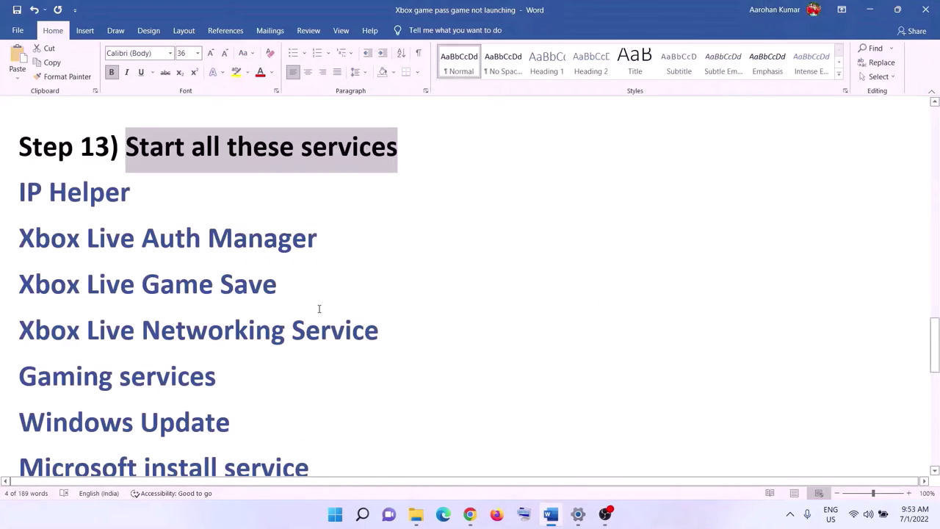
{"action": "scroll", "coordinate": [319, 309], "scroll_direction": "down", "scroll_amount": 1}
{"action": "scroll", "coordinate": [319, 309], "scroll_direction": "down", "scroll_amount": 5}
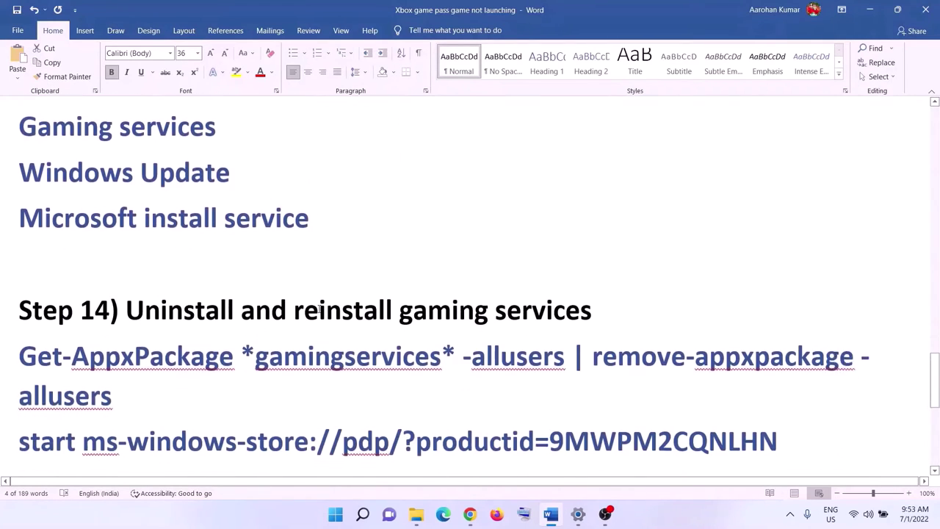
{"action": "left_click_drag", "start_coordinate": [187, 307], "coordinate": [569, 342]}
{"action": "scroll", "coordinate": [196, 329], "scroll_direction": "down", "scroll_amount": 2}
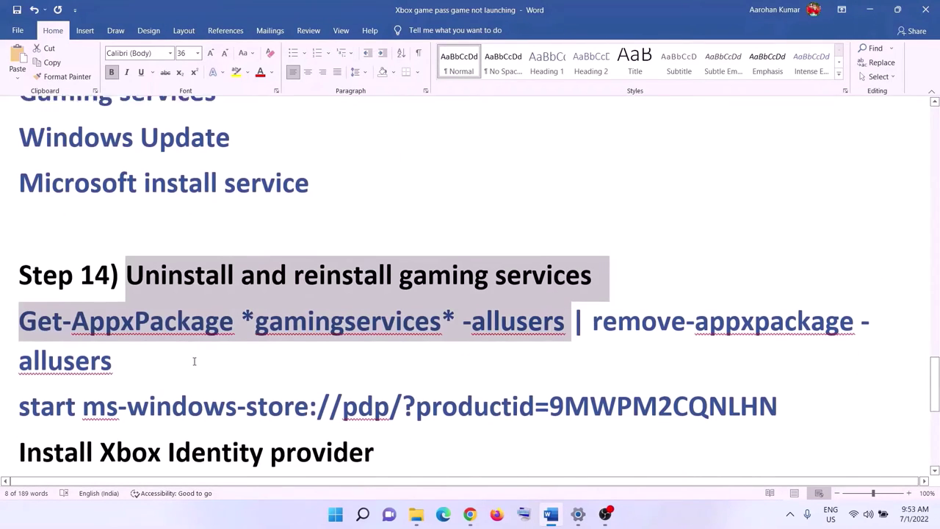
{"action": "left_click", "coordinate": [196, 329]}
{"action": "triple_click", "coordinate": [196, 329]}
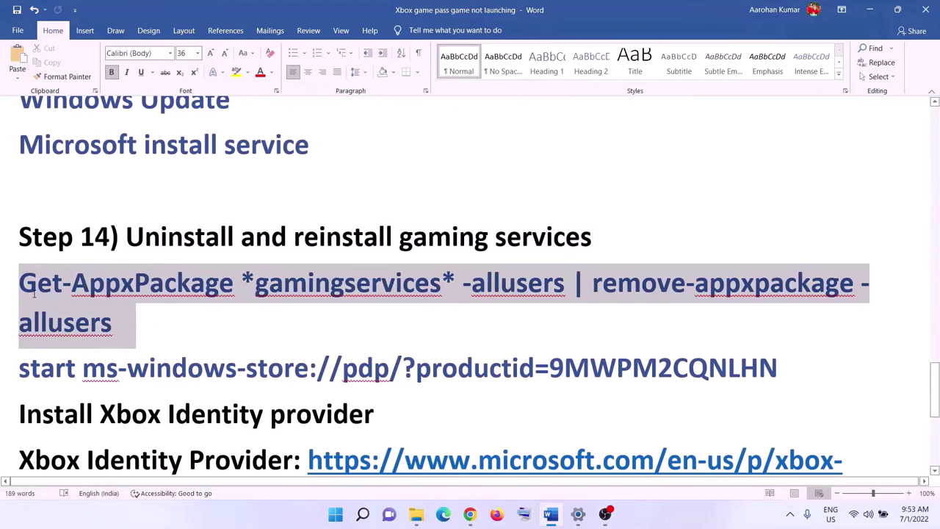
{"action": "right_click", "coordinate": [67, 301]}
{"action": "left_click", "coordinate": [110, 327]}
Step: Launch Windows PowerShell as administrator for the gaming services removal
{"action": "left_click", "coordinate": [335, 515]}
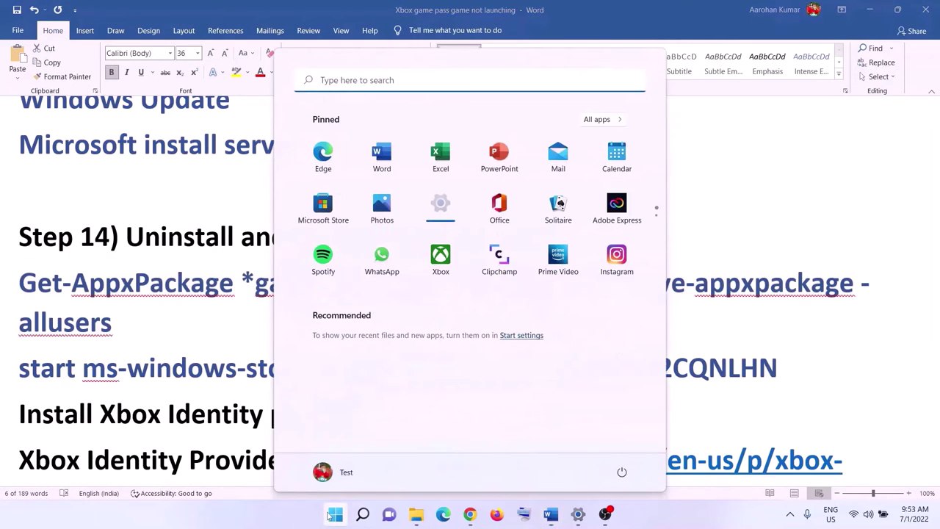
{"action": "type", "text": "powershell"}
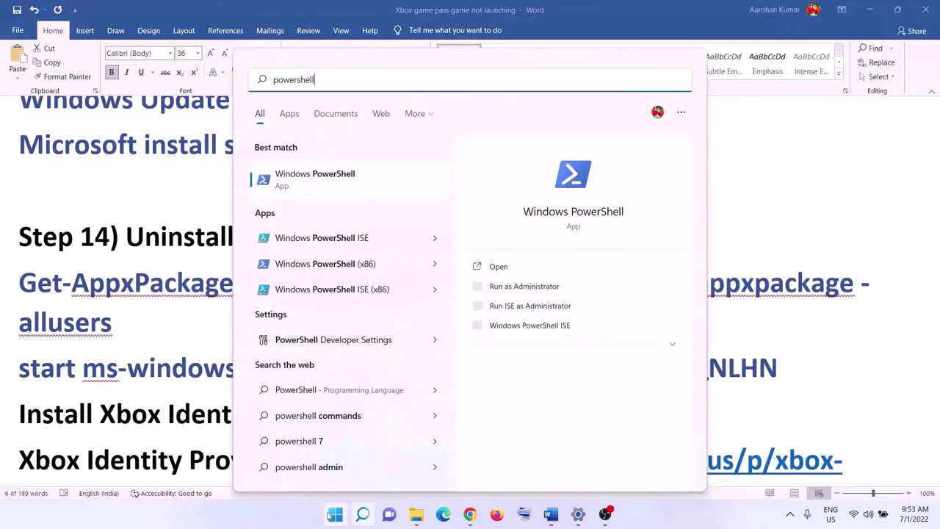
{"action": "right_click", "coordinate": [420, 181]}
{"action": "left_click", "coordinate": [482, 192]}
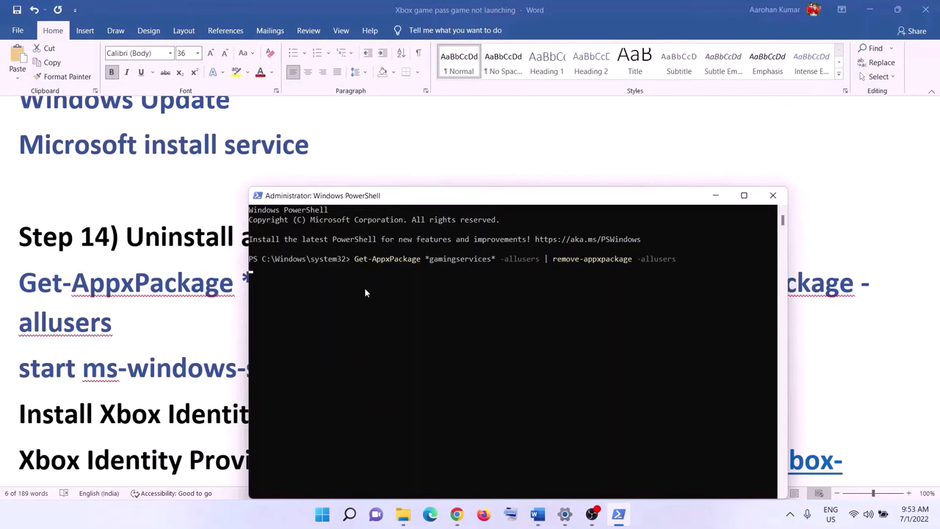
Step: Run Step 14's ms-windows-store command in PowerShell and maximize Microsoft Store
{"action": "key", "text": "alt+Tab"}
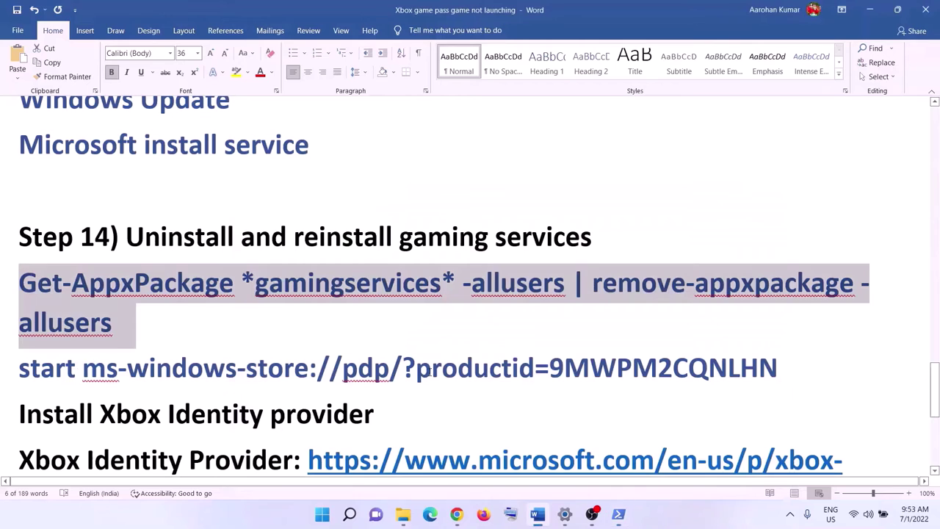
{"action": "left_click_drag", "start_coordinate": [783, 364], "coordinate": [18, 368]}
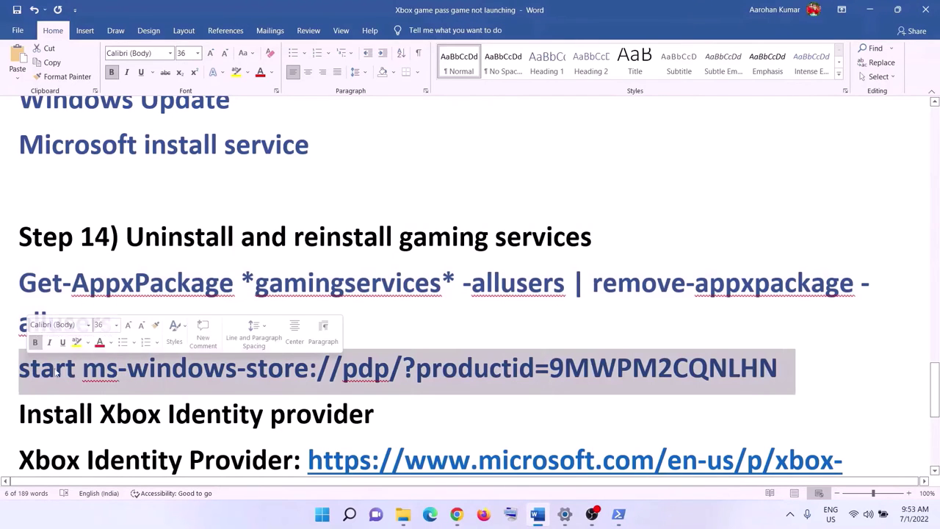
{"action": "right_click", "coordinate": [61, 368]}
{"action": "left_click", "coordinate": [87, 205]}
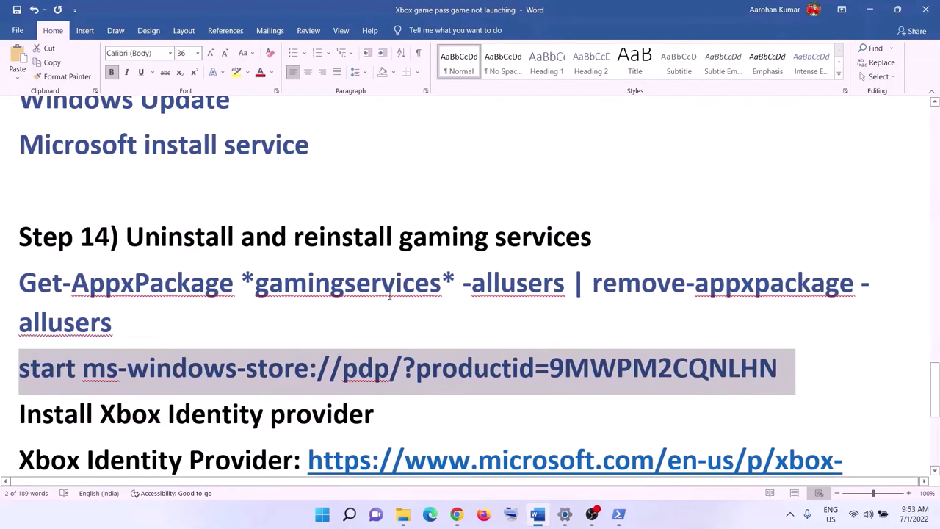
{"action": "key", "text": "alt+Tab"}
{"action": "key", "text": "ctrl+v"}
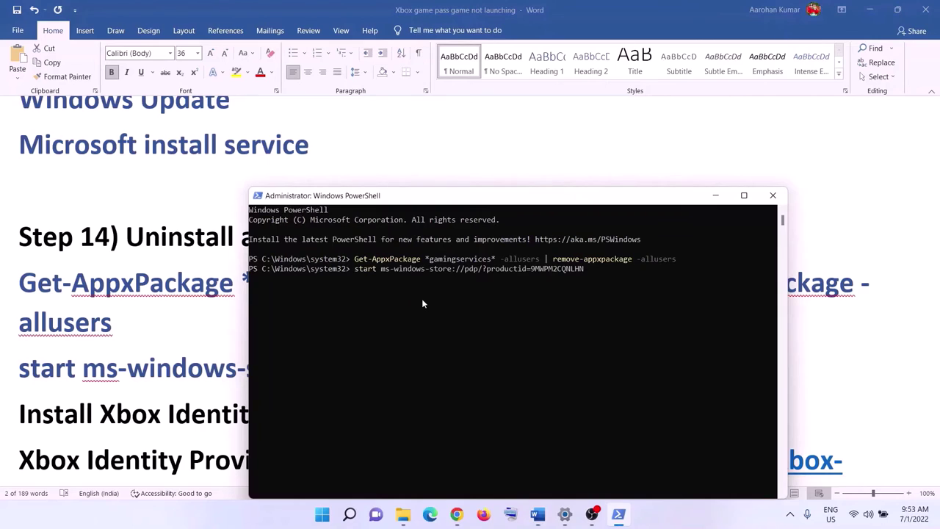
{"action": "key", "text": "Return"}
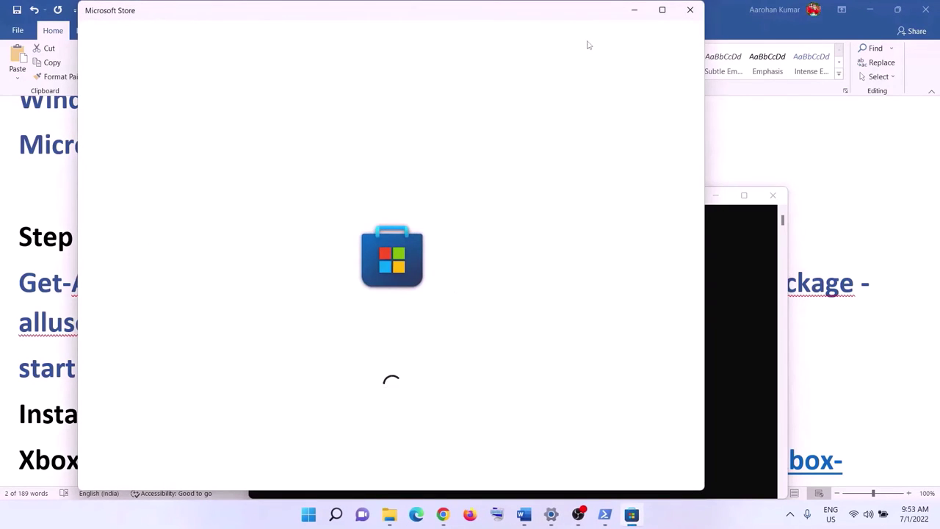
{"action": "left_click", "coordinate": [669, 10]}
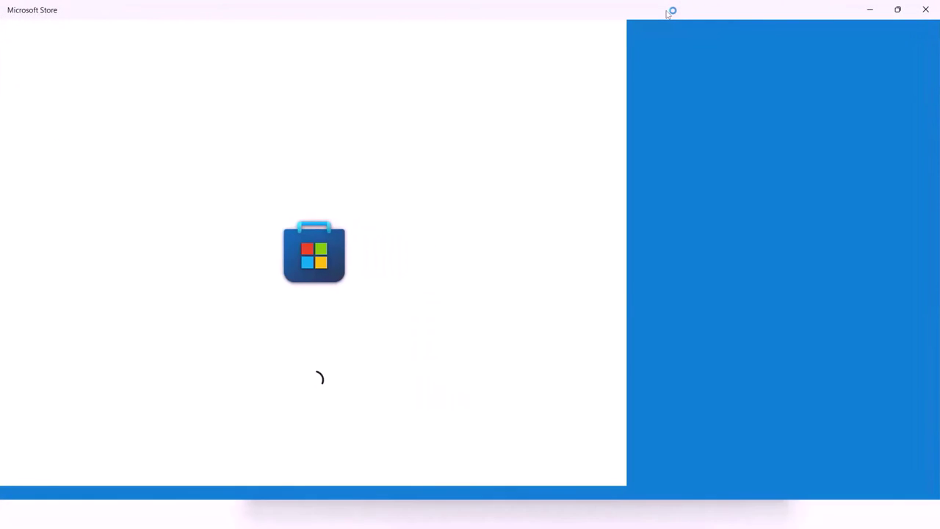
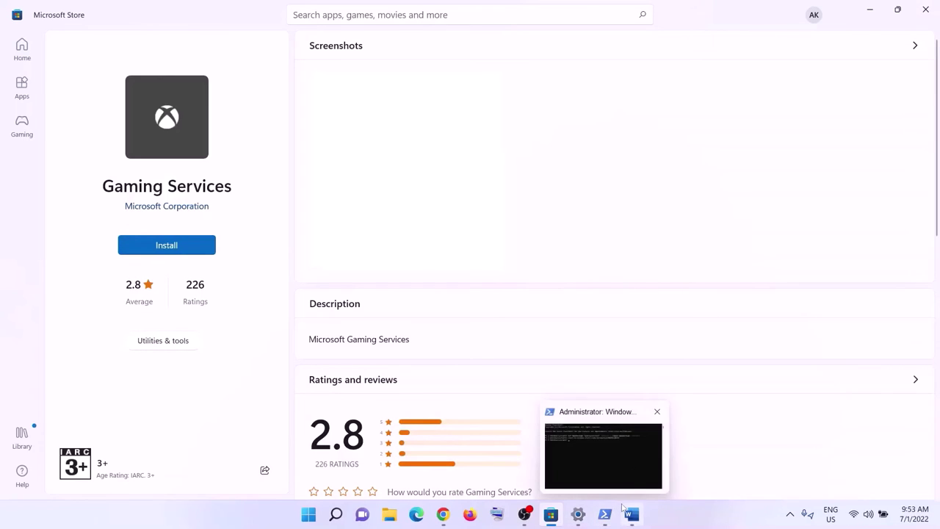
Step: Install Gaming Services from Microsoft Store and return to Step 14 of the Word notes
{"action": "left_click", "coordinate": [166, 245]}
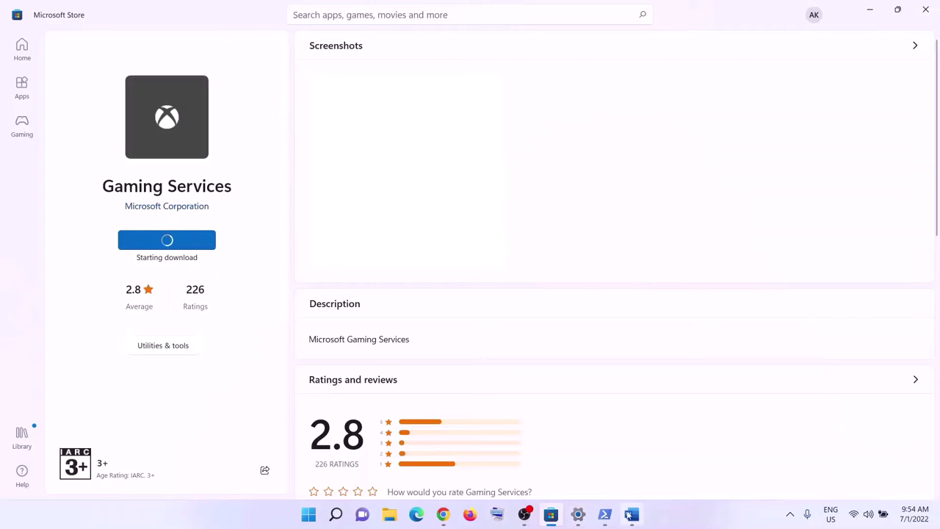
{"action": "left_click", "coordinate": [632, 515]}
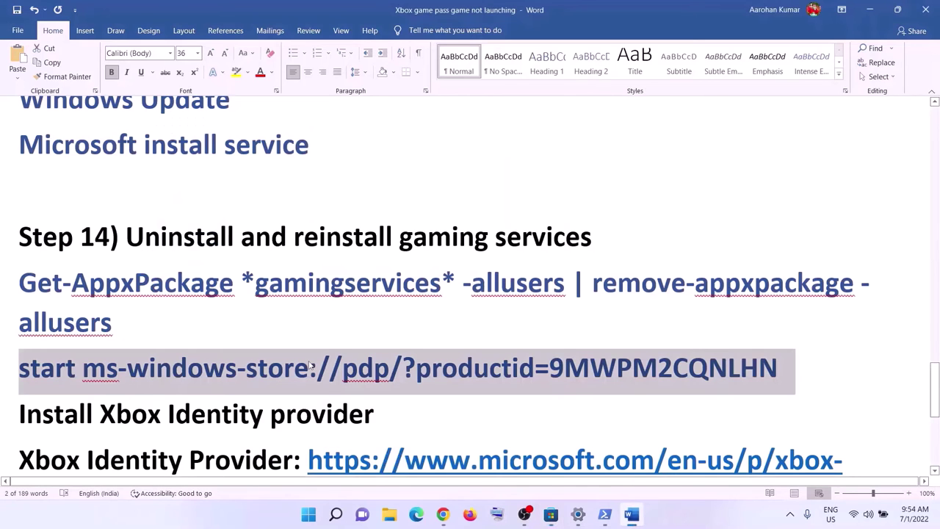
{"action": "scroll", "coordinate": [309, 360], "scroll_direction": "down", "scroll_amount": 2}
Step: Copy the Xbox Identity Provider URL from the Word notes and switch to Chrome
{"action": "left_click_drag", "start_coordinate": [22, 327], "coordinate": [312, 328]}
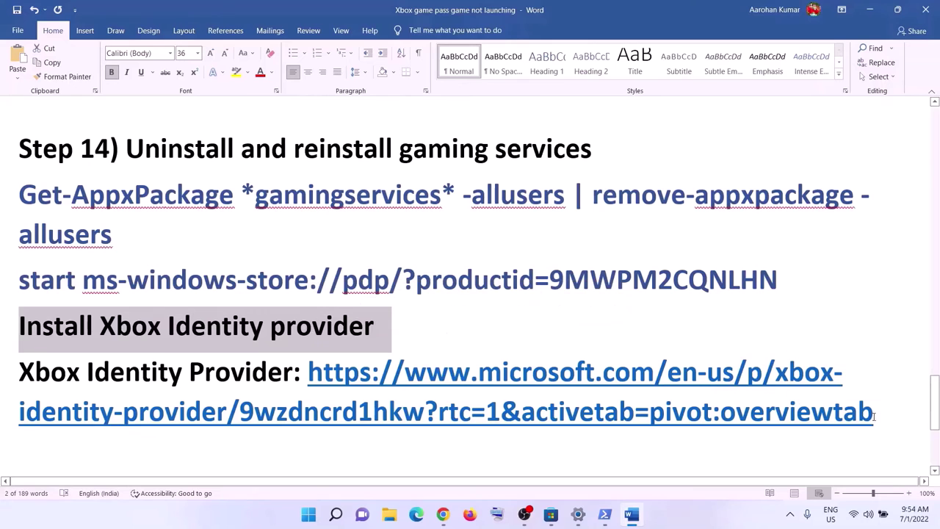
{"action": "left_click_drag", "start_coordinate": [875, 416], "coordinate": [309, 372]}
{"action": "right_click", "coordinate": [449, 366]}
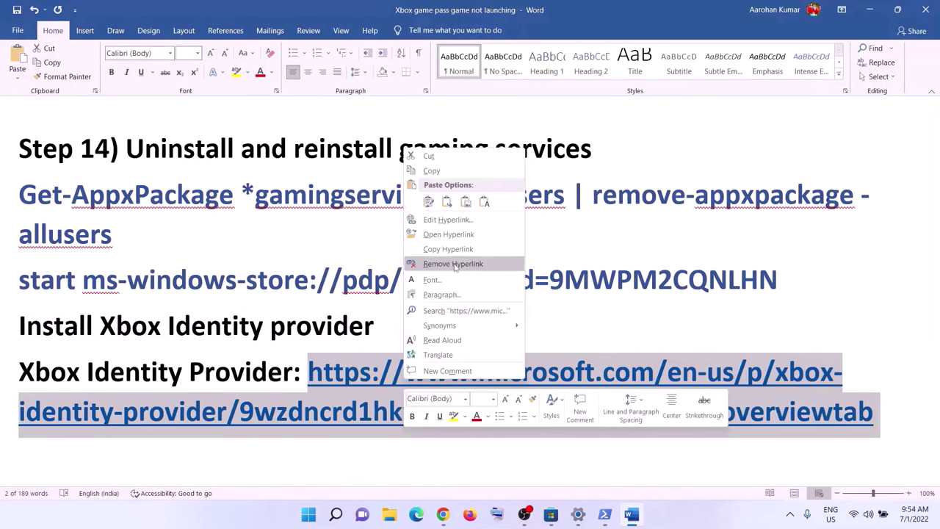
{"action": "left_click", "coordinate": [438, 172]}
{"action": "key", "text": "alt+Tab"}
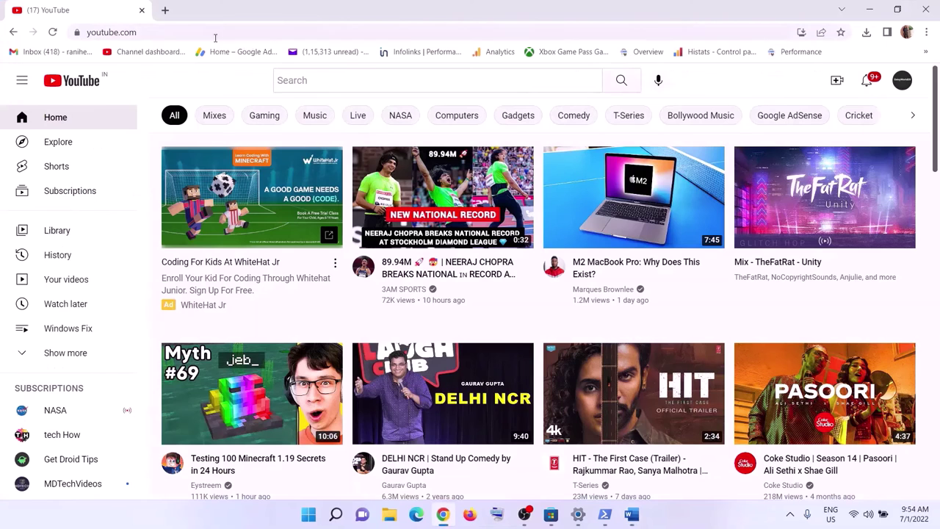
Step: Close the YouTube tab and load the pasted Xbox Identity Provider link in Chrome
{"action": "left_click", "coordinate": [165, 10]}
{"action": "left_click", "coordinate": [142, 10]}
{"action": "right_click", "coordinate": [136, 31]}
{"action": "left_click", "coordinate": [213, 137]}
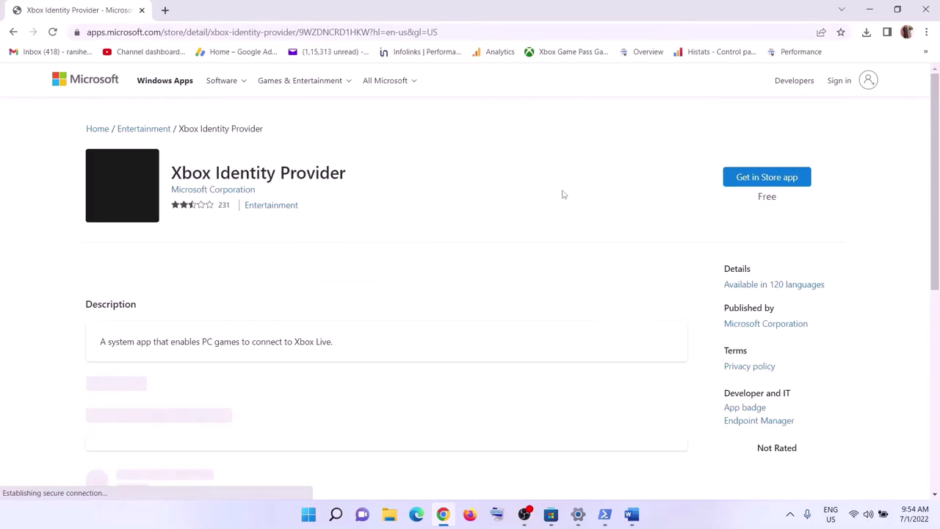
Step: Open the Xbox Identity Provider listing in Microsoft Store, close Store, and return to Word's Step 15
{"action": "left_click", "coordinate": [776, 179]}
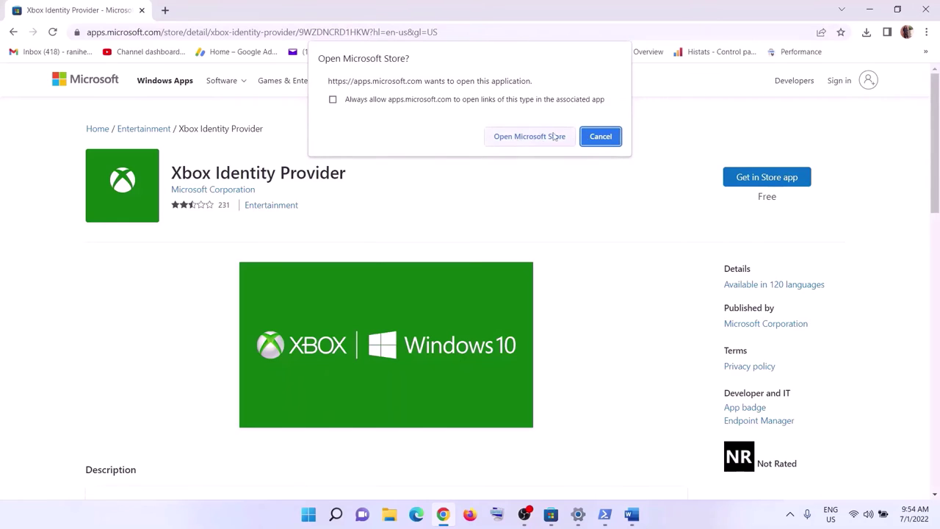
{"action": "left_click", "coordinate": [529, 137]}
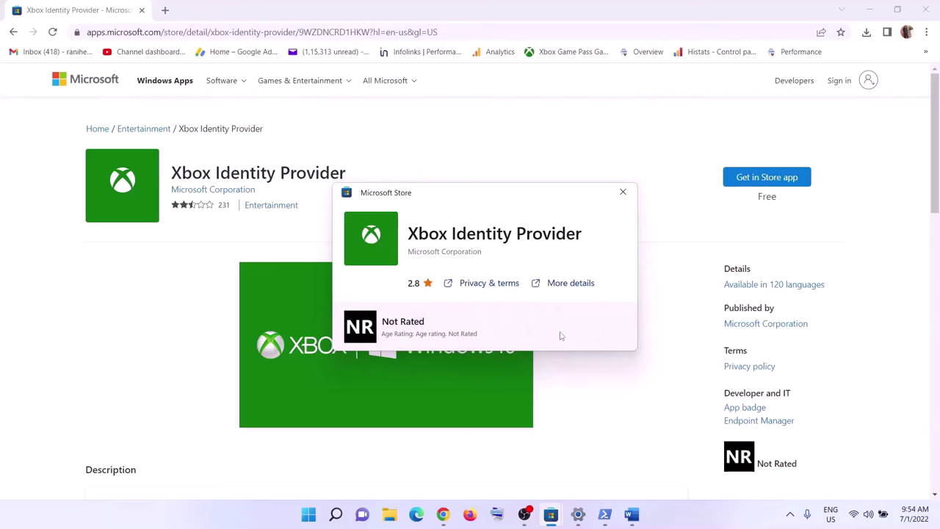
{"action": "left_click", "coordinate": [623, 192]}
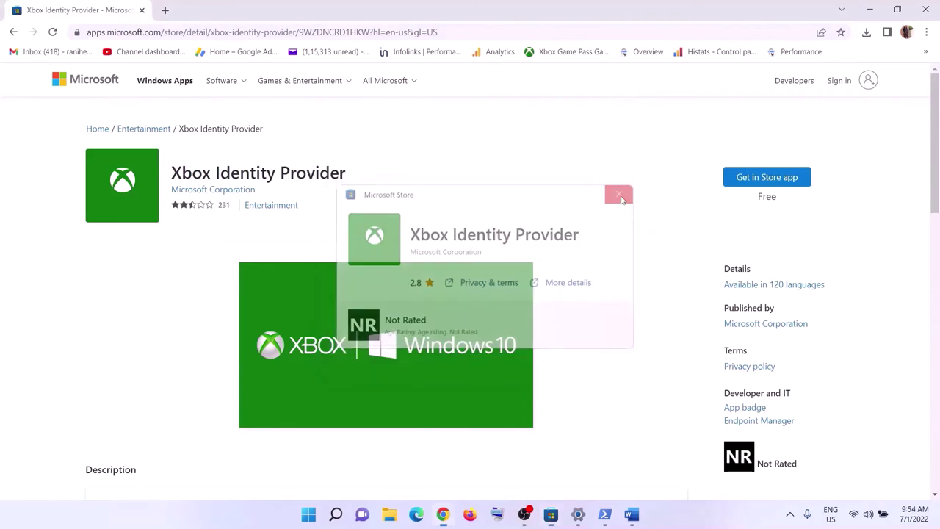
{"action": "left_click", "coordinate": [632, 514]}
{"action": "scroll", "coordinate": [355, 289], "scroll_direction": "down", "scroll_amount": 3}
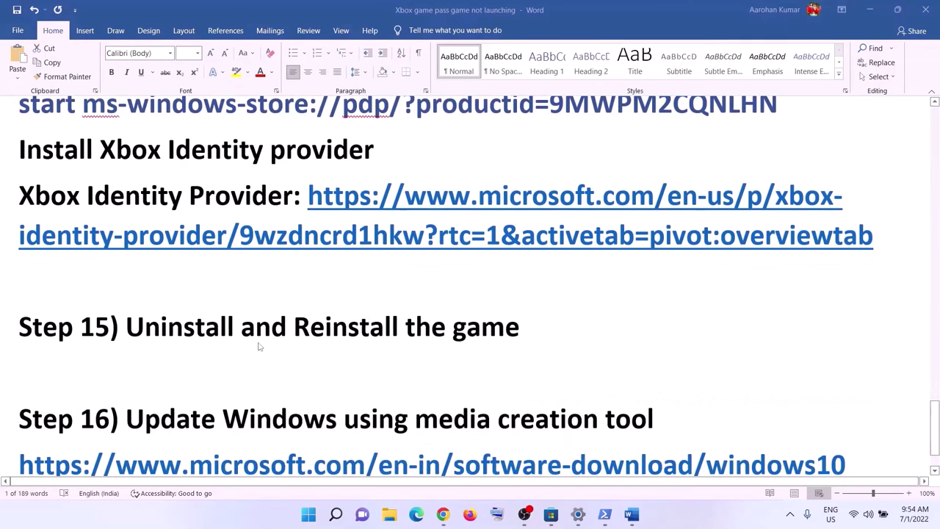
{"action": "scroll", "coordinate": [367, 323], "scroll_direction": "up", "scroll_amount": 1}
Step: Highlight the 'Uninstall and Reinstall the game' step and open Settings' Apps & features list
{"action": "left_click_drag", "start_coordinate": [146, 386], "coordinate": [507, 390]}
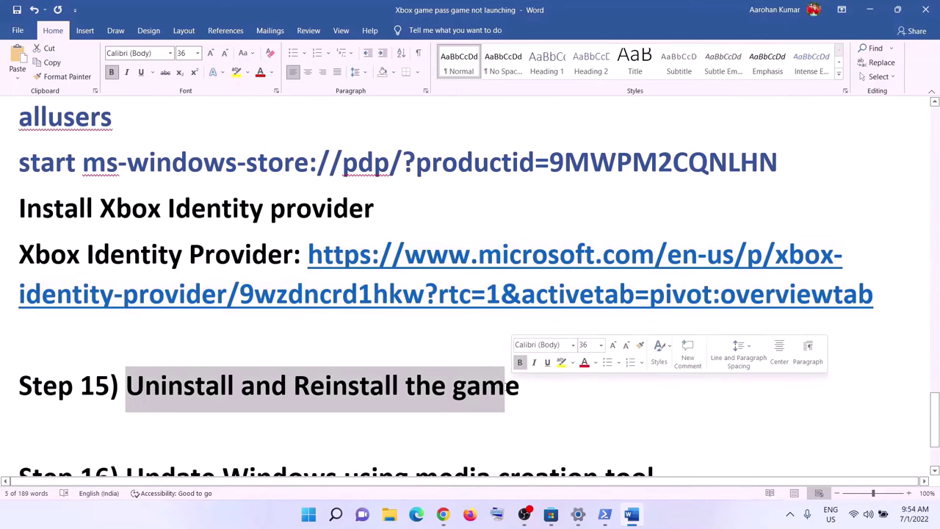
{"action": "left_click", "coordinate": [309, 514]}
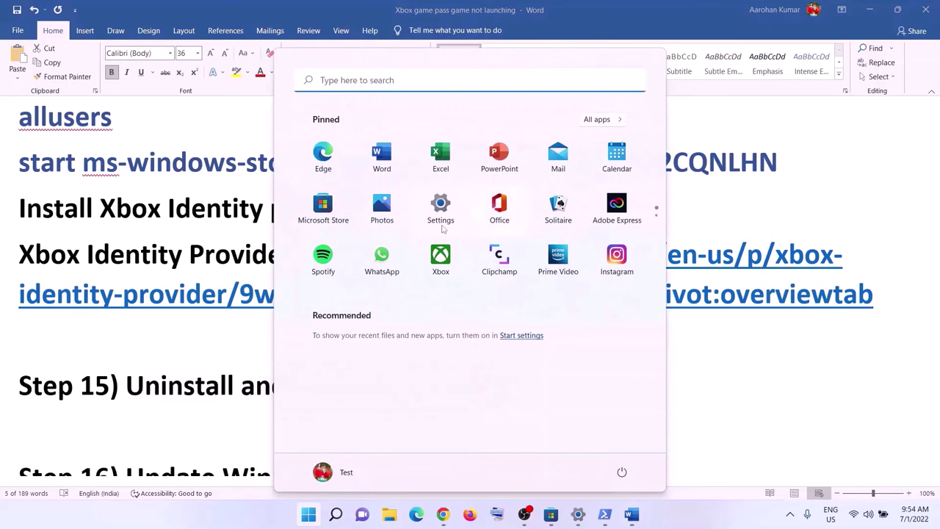
{"action": "left_click", "coordinate": [441, 207]}
{"action": "left_click", "coordinate": [85, 237]}
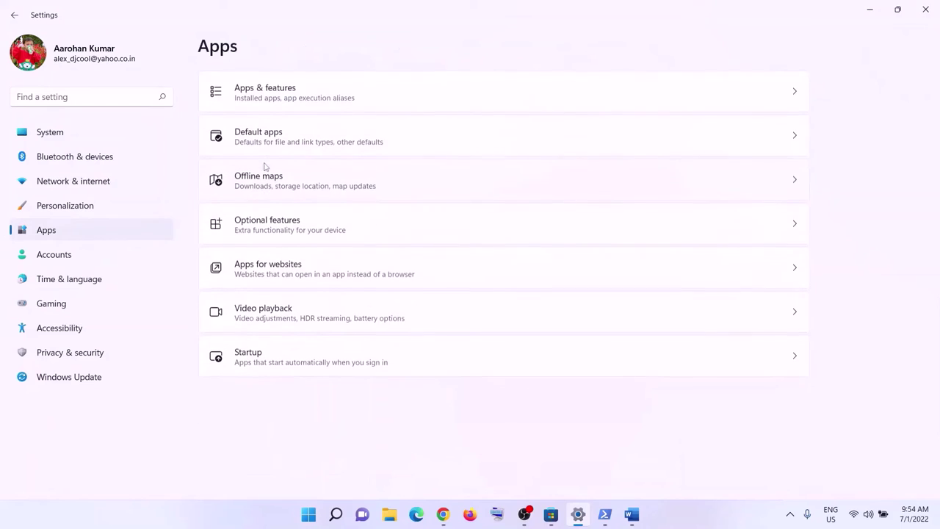
{"action": "left_click", "coordinate": [265, 88]}
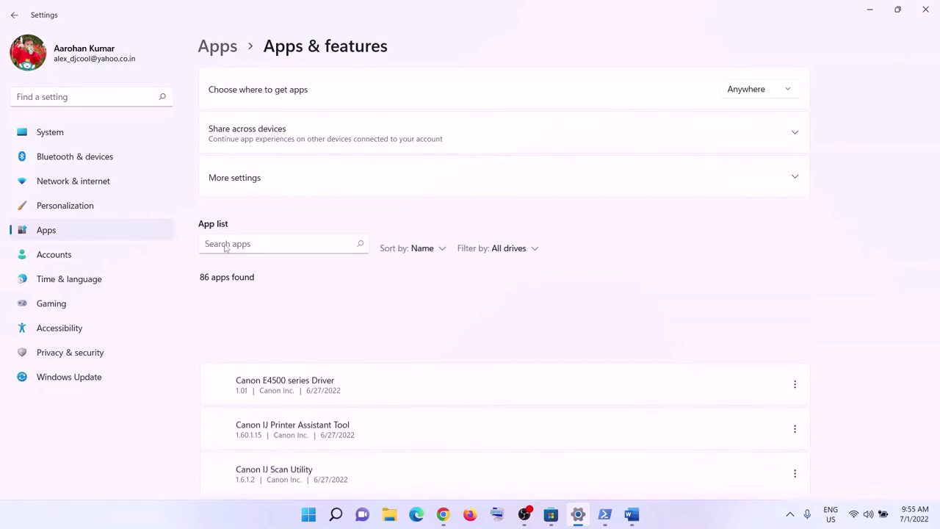
Step: Search installed apps for 'mine' and show Minecraft Launcher's Uninstall option
{"action": "left_click", "coordinate": [229, 246]}
{"action": "type", "text": "mine"}
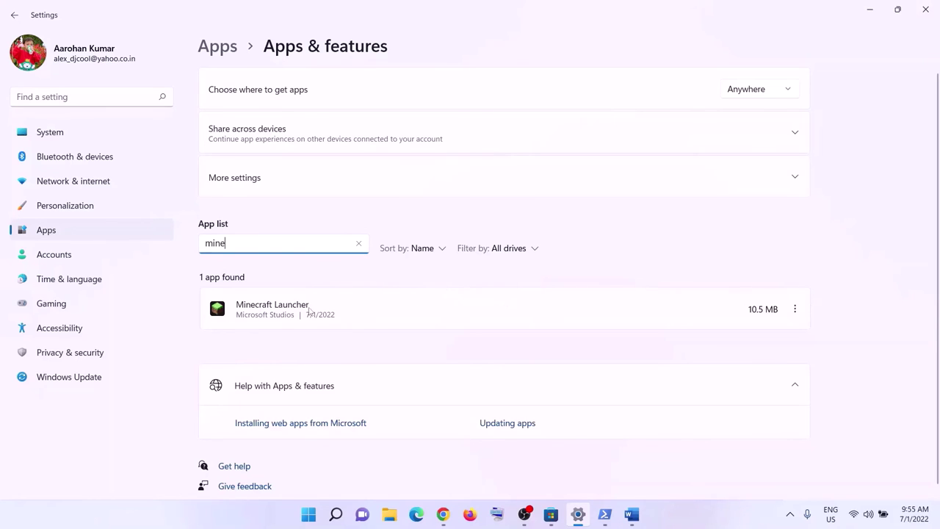
{"action": "left_click", "coordinate": [796, 310]}
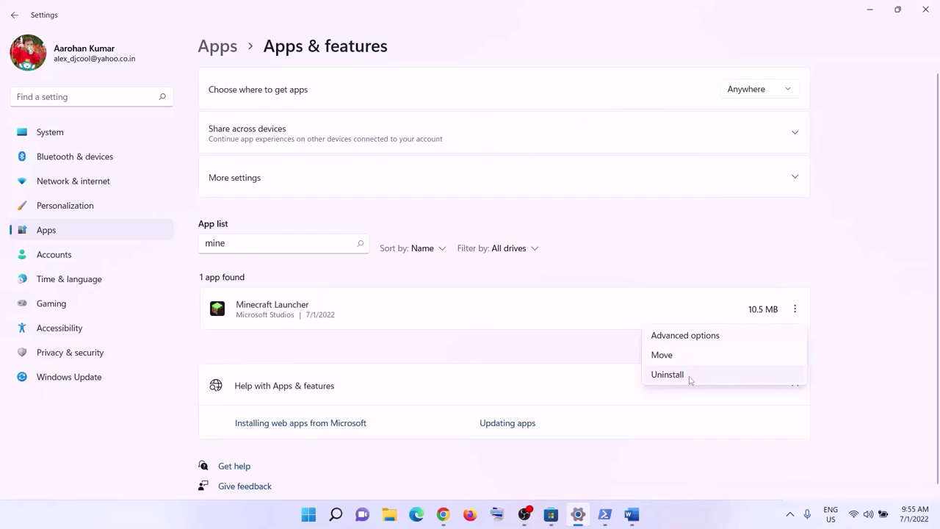
{"action": "left_click", "coordinate": [273, 314]}
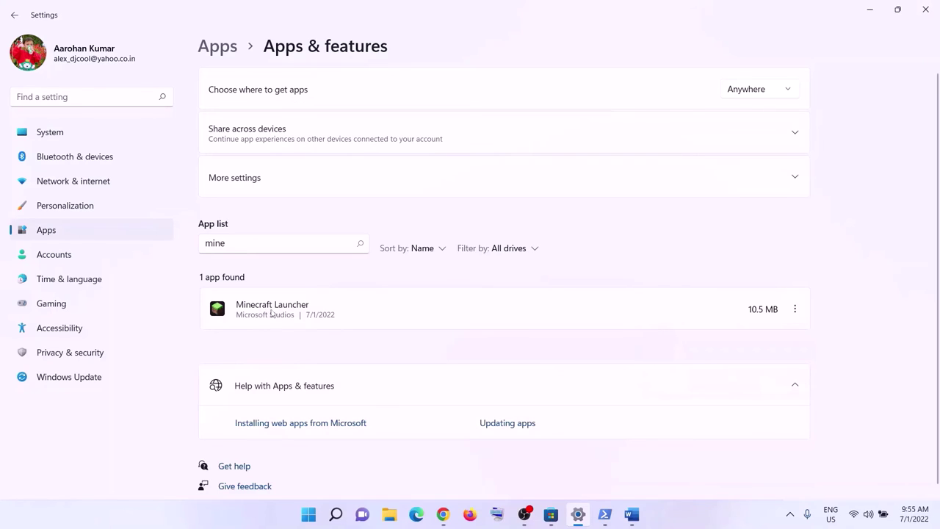
{"action": "left_click", "coordinate": [795, 310]}
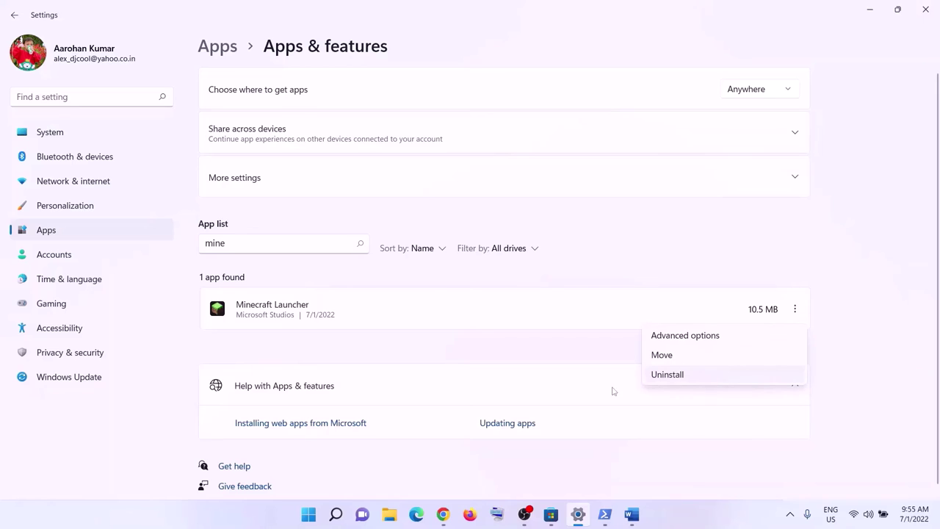
Step: Back in Word, highlight 'Reinstall the game' in the Step 15 heading
{"action": "left_click", "coordinate": [308, 514]}
{"action": "left_click", "coordinate": [623, 472]}
{"action": "key", "text": "Escape"}
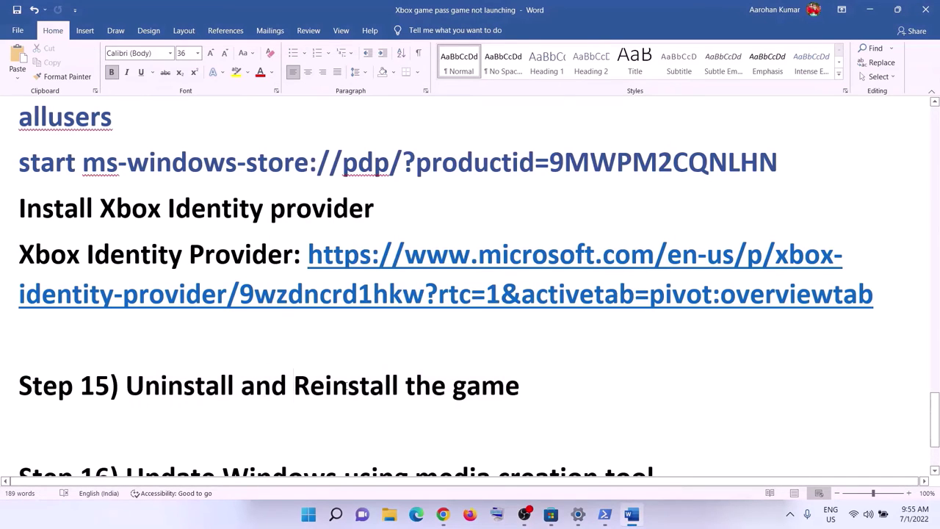
{"action": "left_click_drag", "start_coordinate": [294, 386], "coordinate": [540, 387]}
Step: Review Step 16's media creation tool instructions, then minimize Word to reveal Chrome's Download Windows 10 page
{"action": "scroll", "coordinate": [242, 318], "scroll_direction": "down", "scroll_amount": 3}
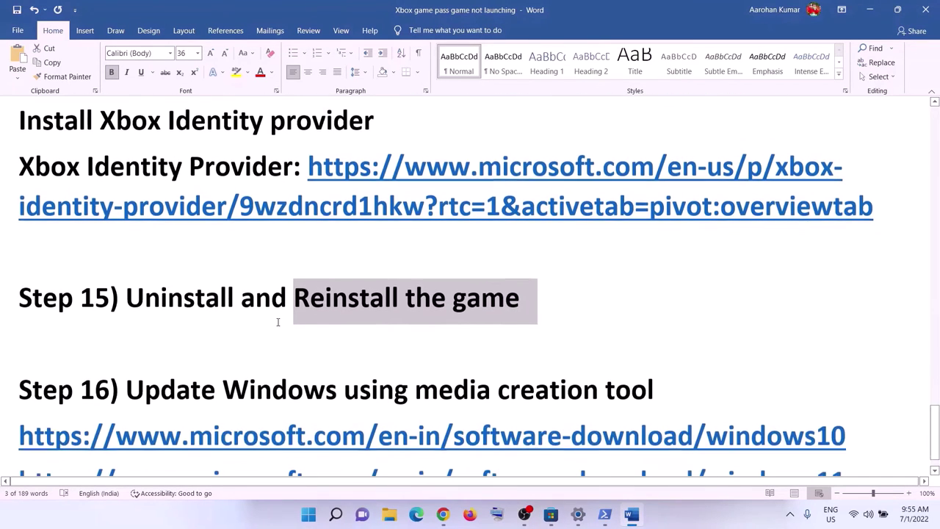
{"action": "left_click_drag", "start_coordinate": [126, 348], "coordinate": [677, 354]}
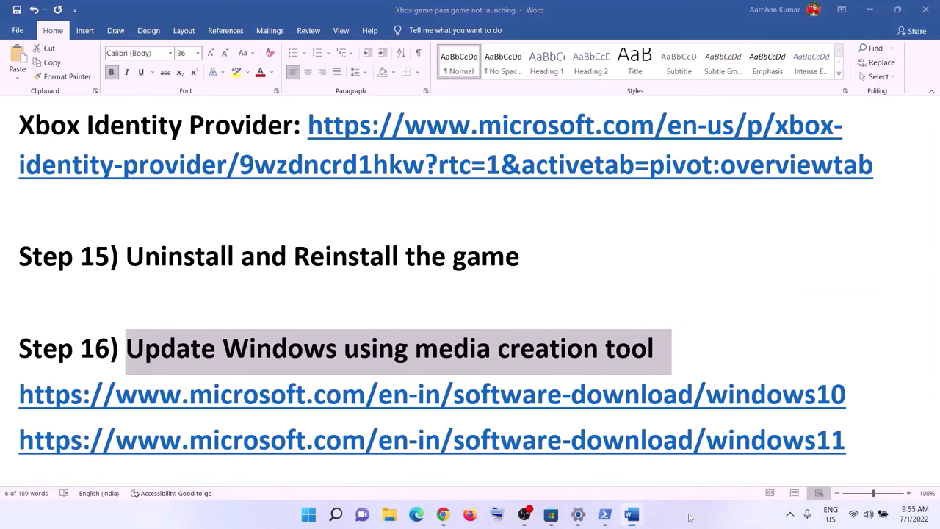
{"action": "left_click", "coordinate": [677, 354]}
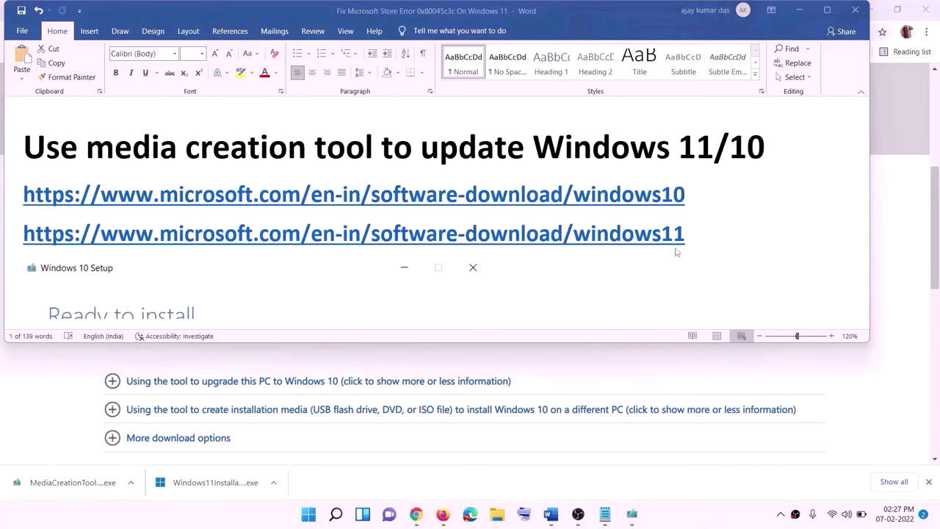
{"action": "left_click_drag", "start_coordinate": [676, 252], "coordinate": [255, 192]}
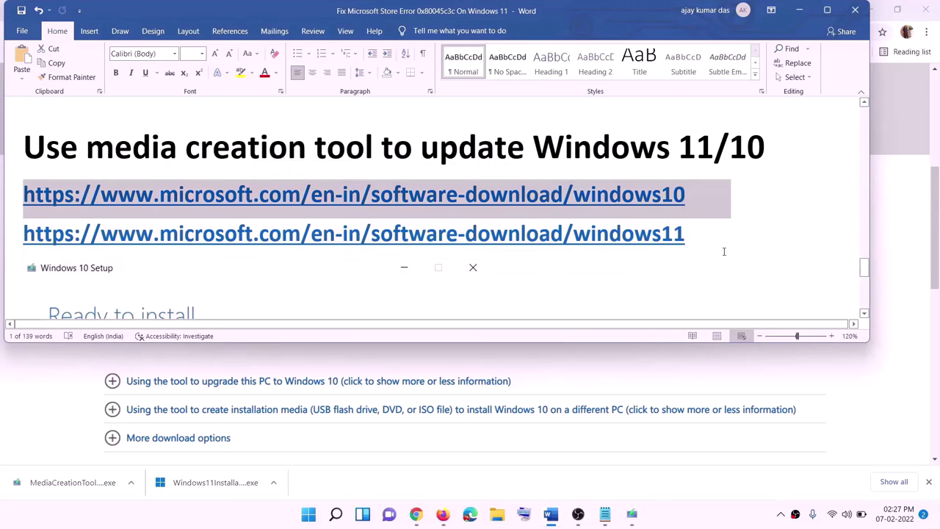
{"action": "triple_click", "coordinate": [698, 233]}
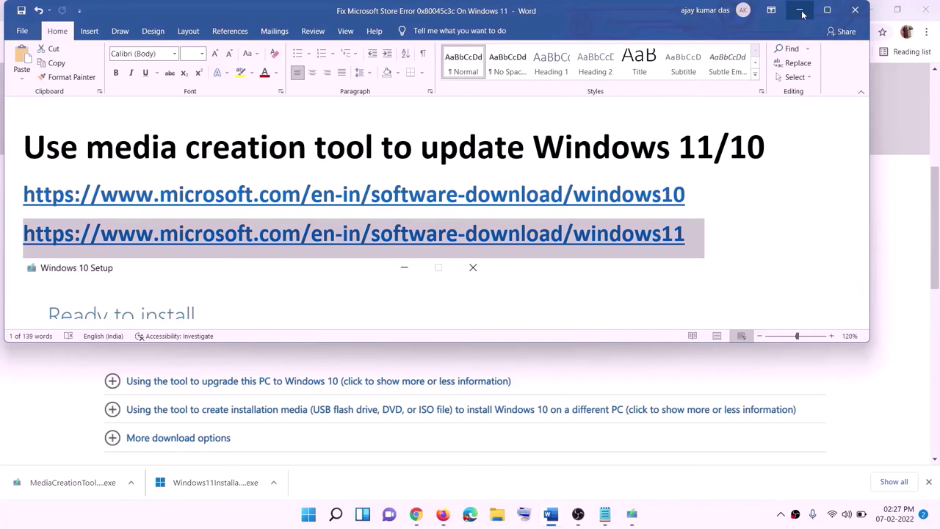
{"action": "left_click", "coordinate": [799, 11]}
{"action": "scroll", "coordinate": [399, 252], "scroll_direction": "up", "scroll_amount": 4}
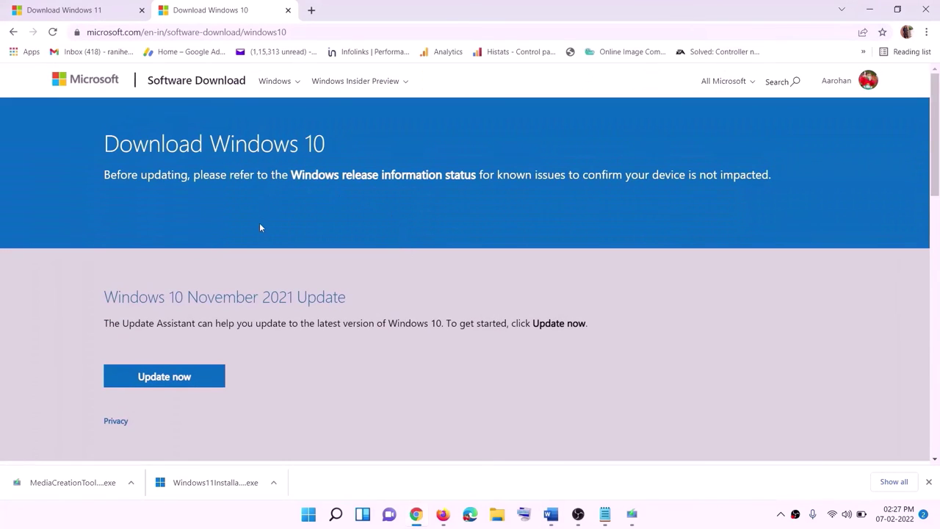
Step: Run MediaCreationTool.exe, accept the licence, and start the 'Upgrade this PC now' Windows 10 download
{"action": "scroll", "coordinate": [316, 272], "scroll_direction": "down", "scroll_amount": 3}
{"action": "left_click_drag", "start_coordinate": [108, 308], "coordinate": [210, 296]}
{"action": "scroll", "coordinate": [204, 232], "scroll_direction": "down", "scroll_amount": 2}
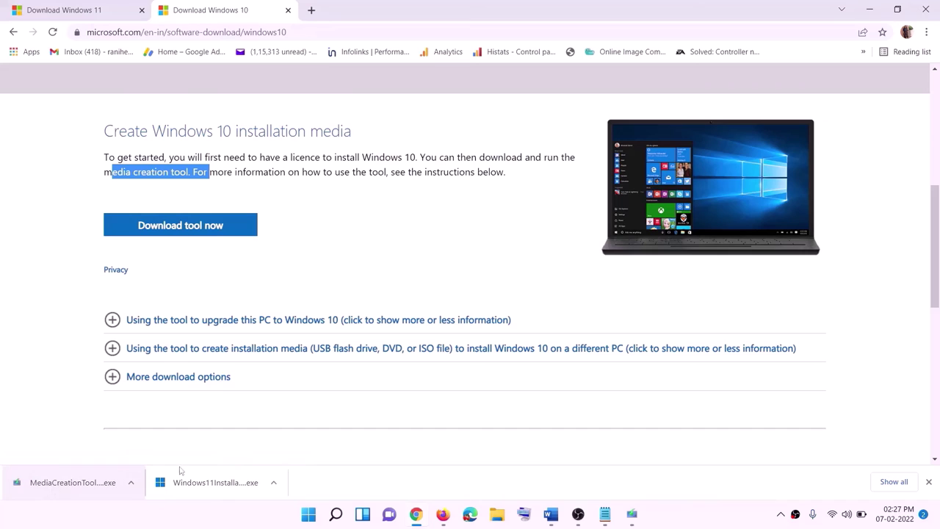
{"action": "left_click", "coordinate": [638, 518]}
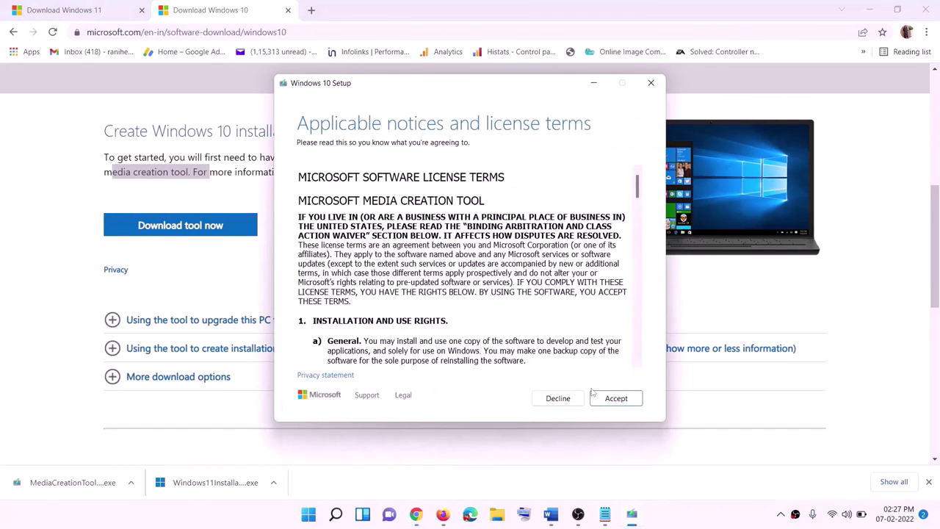
{"action": "left_click", "coordinate": [613, 397]}
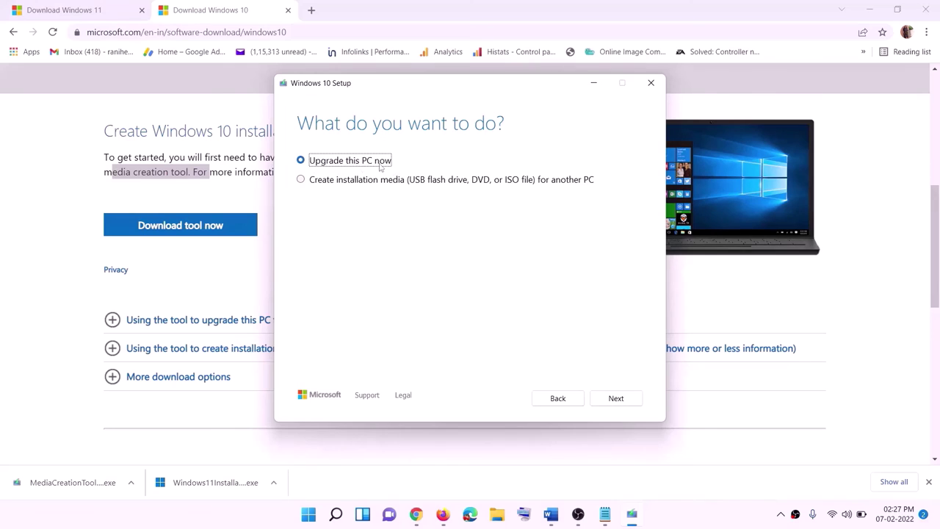
{"action": "left_click", "coordinate": [616, 399]}
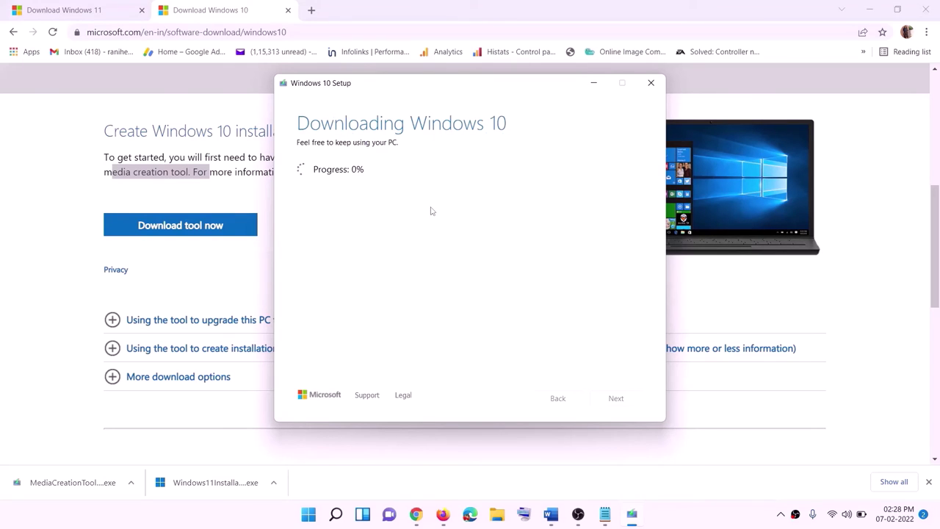
{"action": "left_click", "coordinate": [694, 524]}
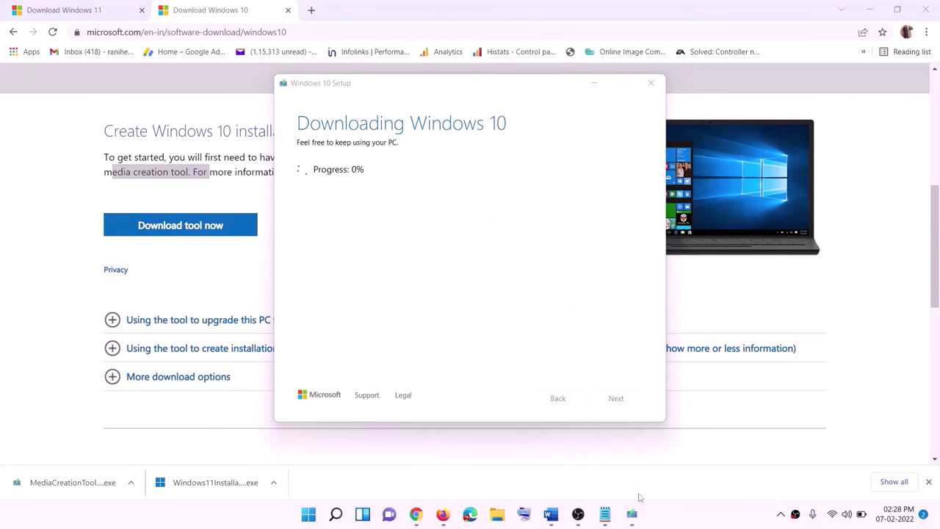
{"action": "left_click", "coordinate": [551, 515]}
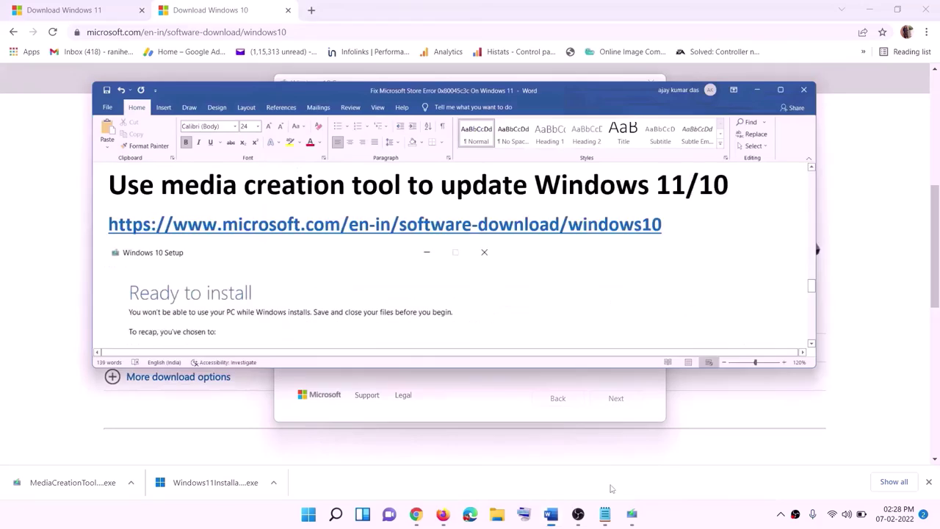
Step: Maximize Word and review the 'Ready to install' screen keeping personal files and apps
{"action": "scroll", "coordinate": [102, 239], "scroll_direction": "down", "scroll_amount": 1}
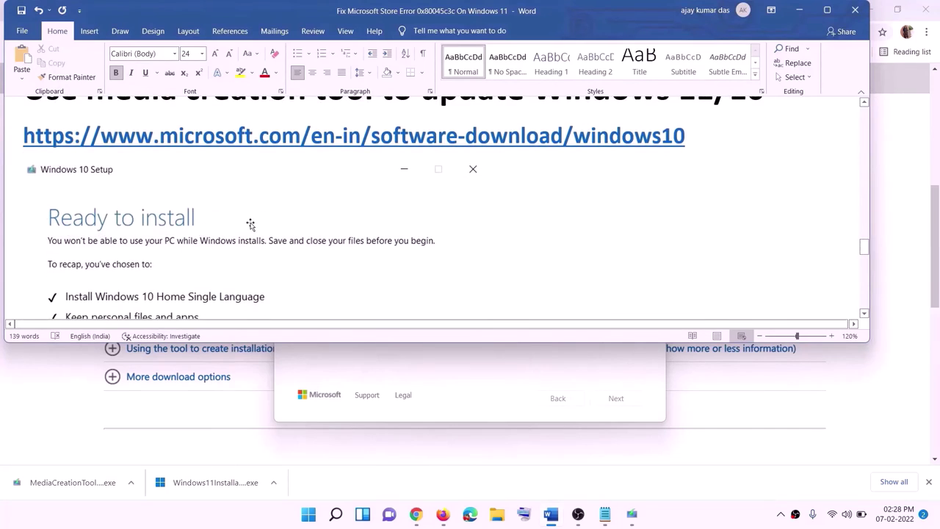
{"action": "left_click", "coordinate": [831, 13]}
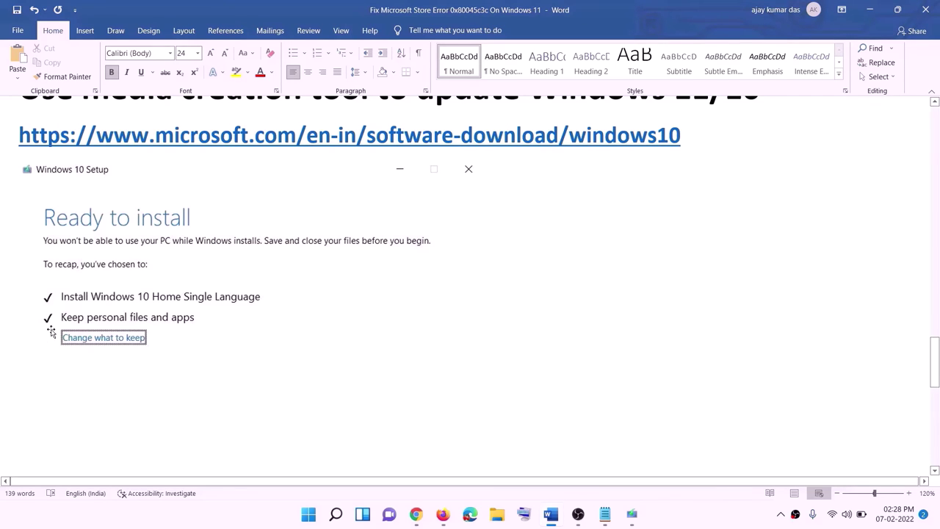
{"action": "scroll", "coordinate": [483, 341], "scroll_direction": "down", "scroll_amount": 1}
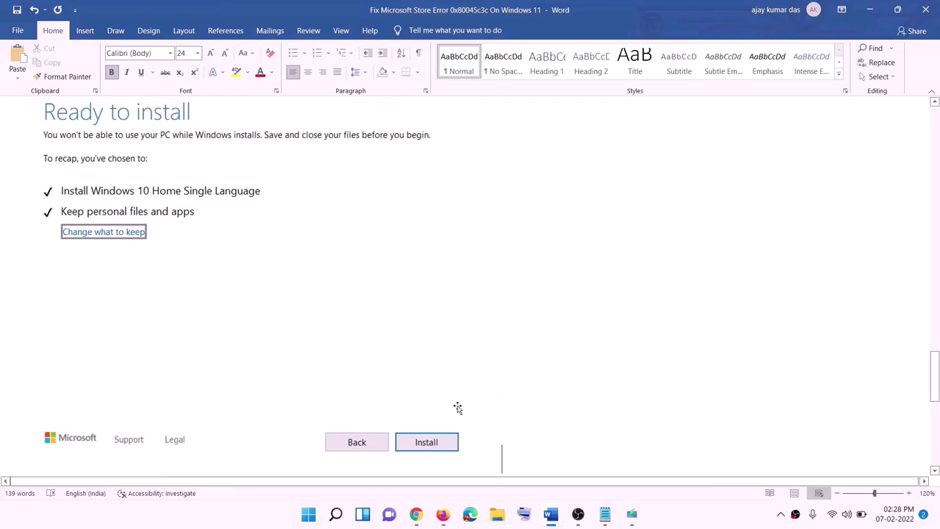
{"action": "scroll", "coordinate": [384, 304], "scroll_direction": "up", "scroll_amount": 1}
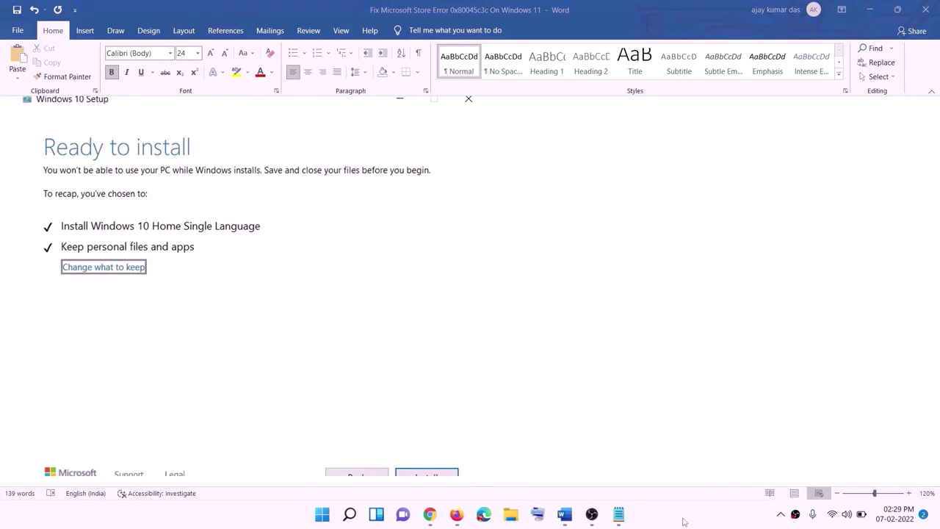
{"action": "left_click", "coordinate": [432, 516]}
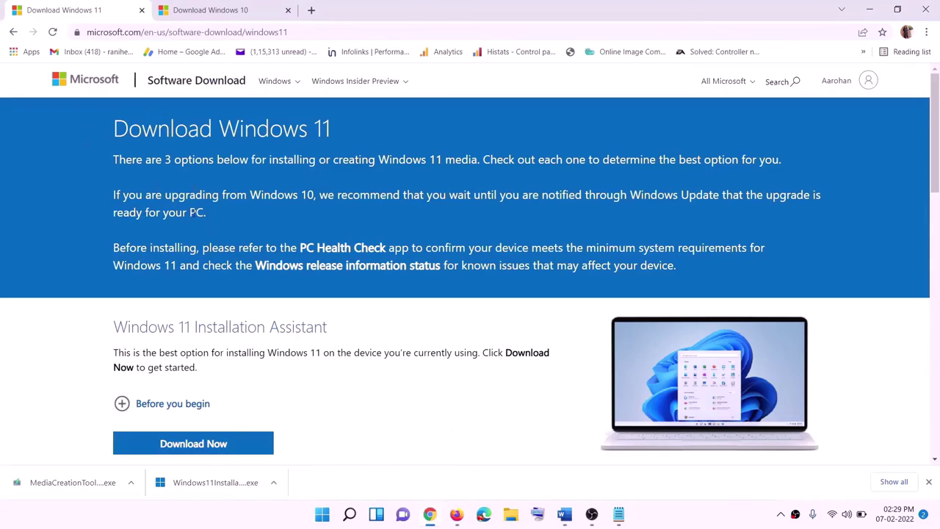
Step: Download the Windows 11 media creation tool with Download Now and launch it, approving User Account Control
{"action": "scroll", "coordinate": [297, 332], "scroll_direction": "down", "scroll_amount": 4}
{"action": "left_click", "coordinate": [185, 292]}
{"action": "left_click_drag", "start_coordinate": [178, 291], "coordinate": [272, 292]}
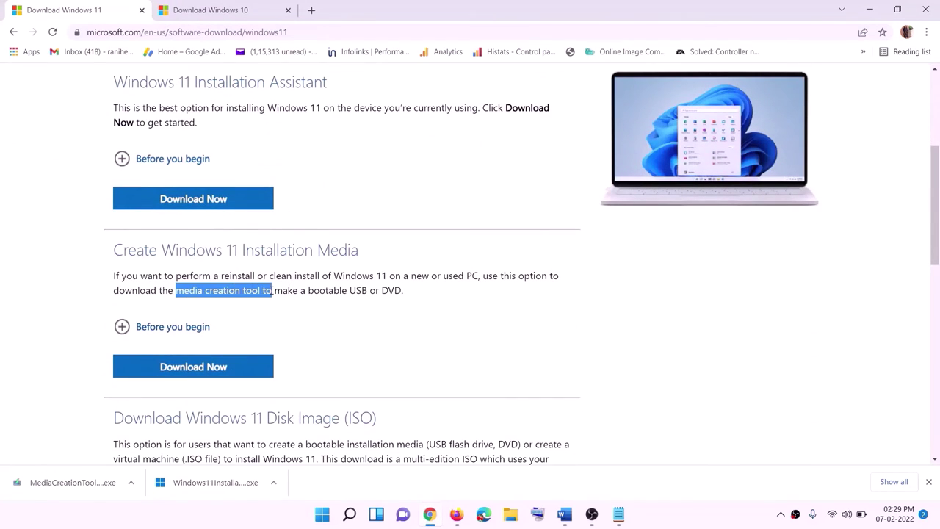
{"action": "left_click", "coordinate": [188, 371]}
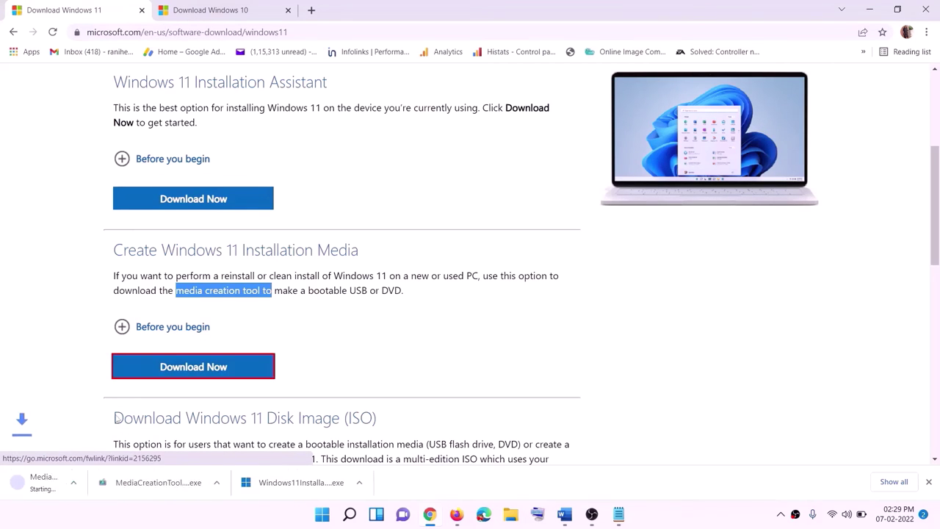
{"action": "left_click", "coordinate": [143, 477]}
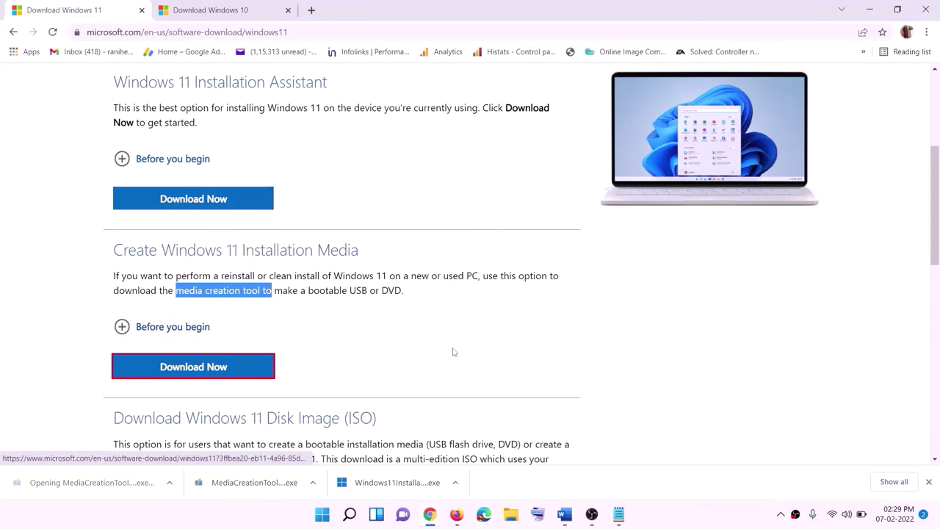
{"action": "left_click", "coordinate": [418, 358]}
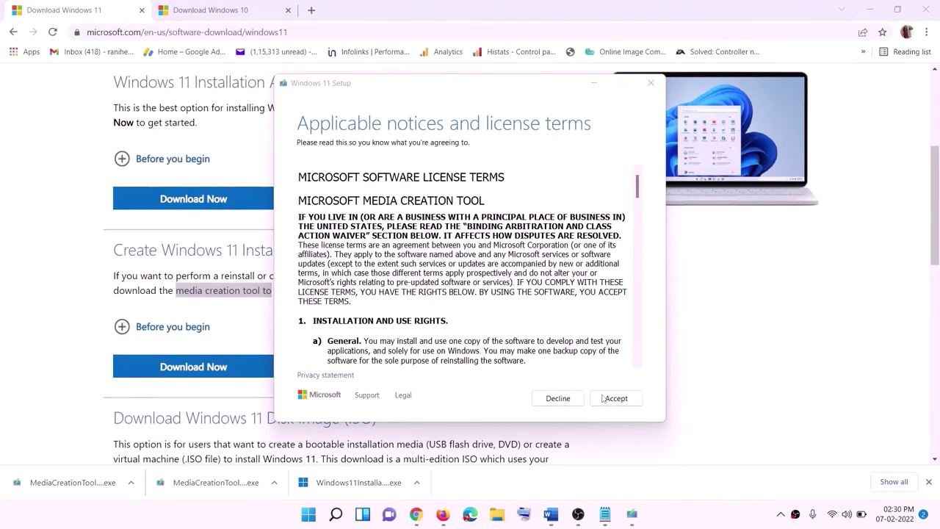
Step: Accept the Windows 11 licence, keep recommended edition, and save an ISO named 'Windows' to Desktop
{"action": "left_click", "coordinate": [604, 398]}
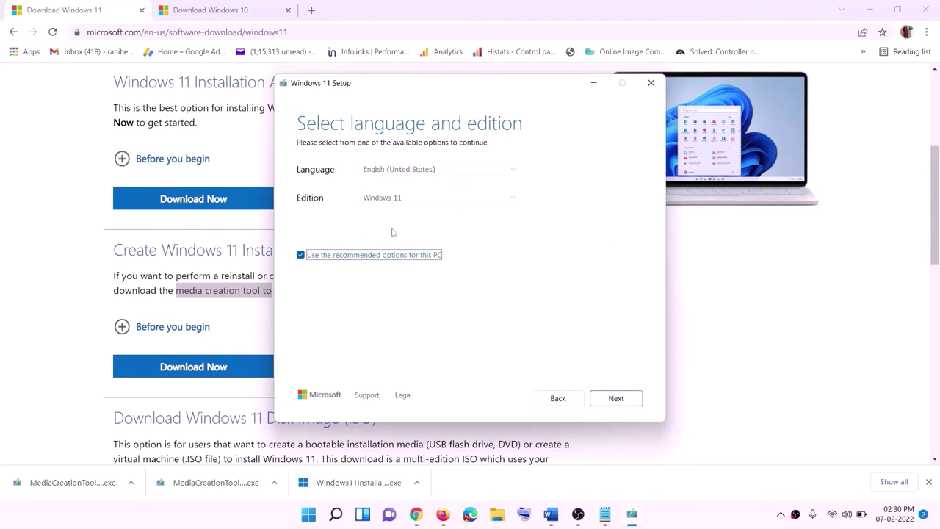
{"action": "left_click", "coordinate": [609, 398]}
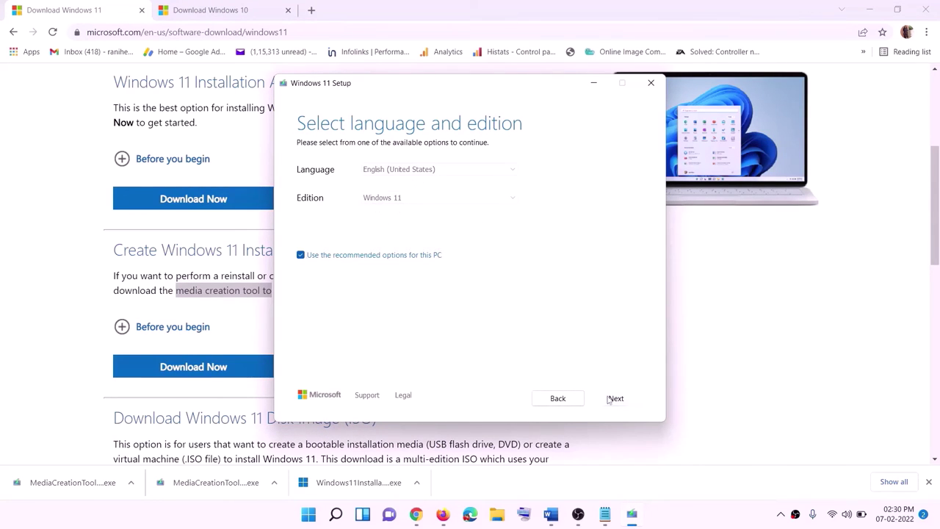
{"action": "left_click", "coordinate": [312, 213]}
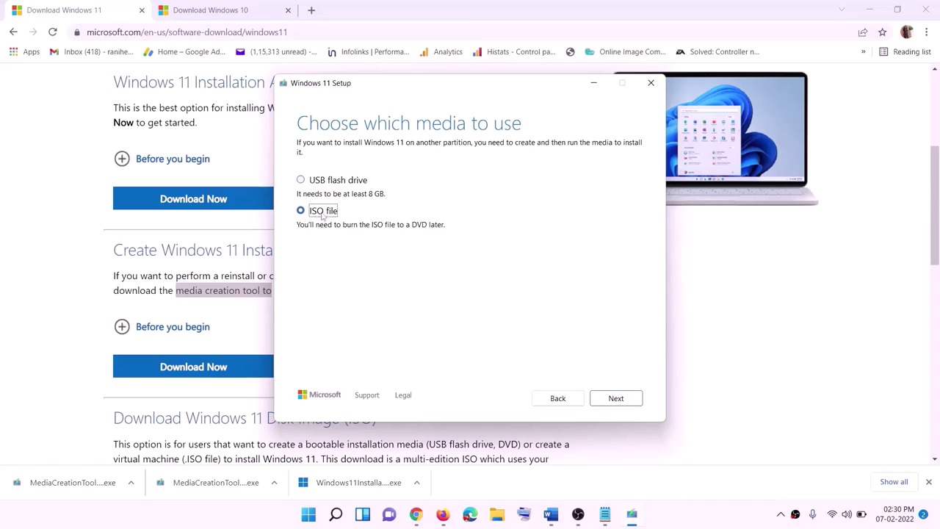
{"action": "left_click", "coordinate": [617, 399]}
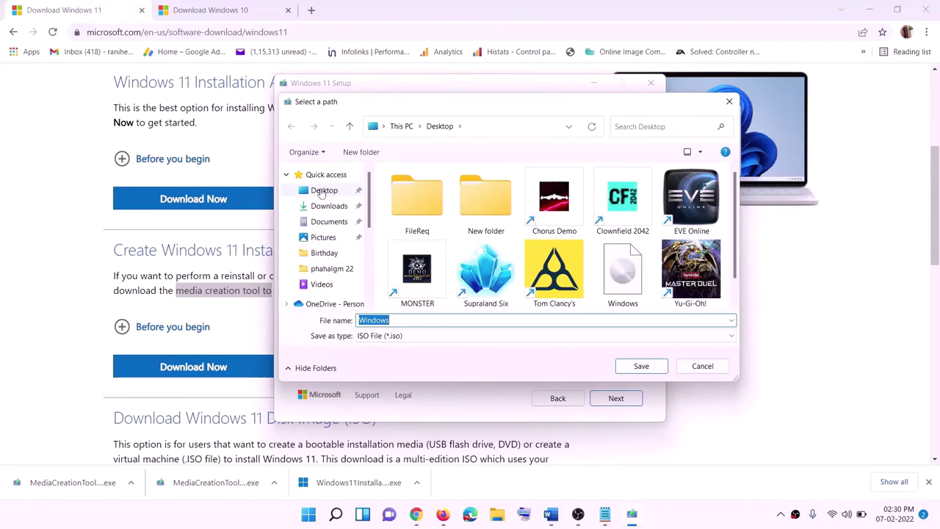
{"action": "left_click", "coordinate": [325, 194]}
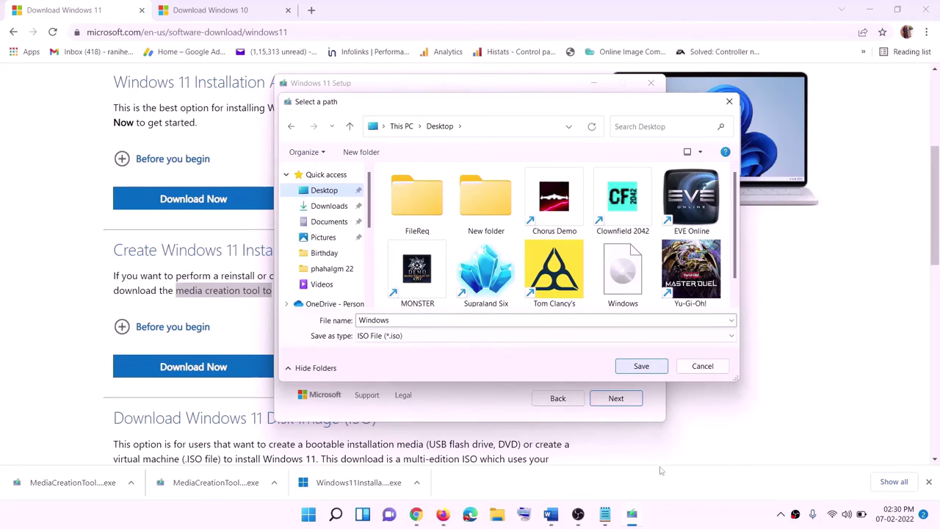
{"action": "left_click", "coordinate": [641, 366]}
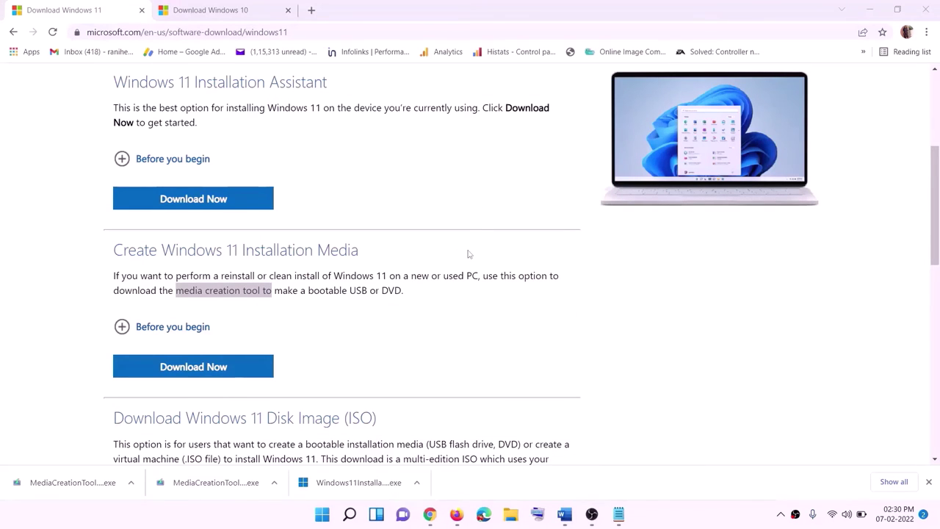
{"action": "key", "text": "super+d"}
Step: Run setup from the mounted DVD Drive (F:) ESD-ISO and continue Windows 11 Setup to its update check
{"action": "left_click_drag", "start_coordinate": [209, 25], "coordinate": [367, 279]}
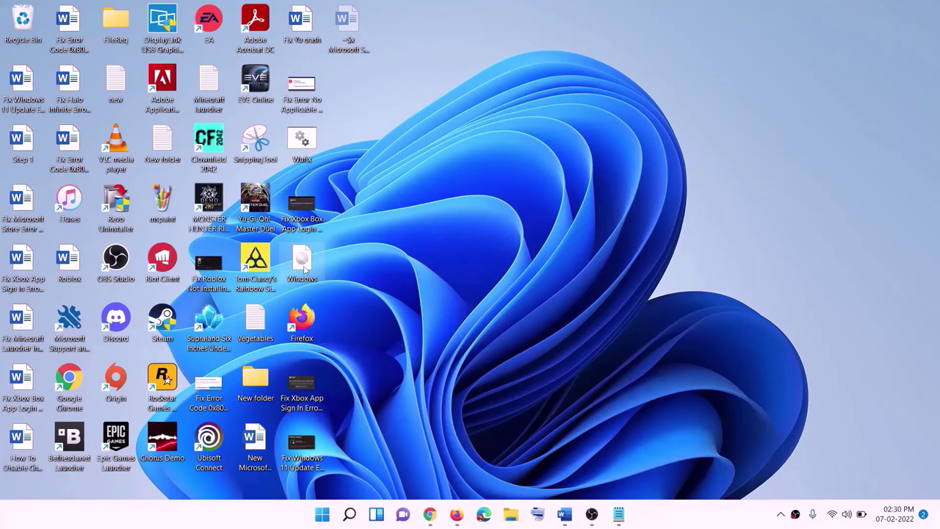
{"action": "double_click", "coordinate": [304, 269]}
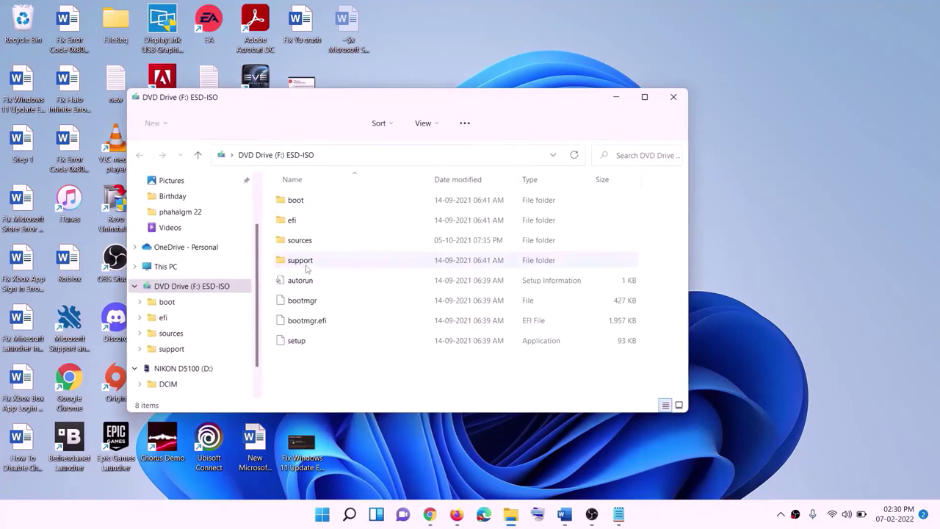
{"action": "left_click", "coordinate": [298, 344]}
{"action": "double_click", "coordinate": [323, 343]}
{"action": "left_click", "coordinate": [378, 387]}
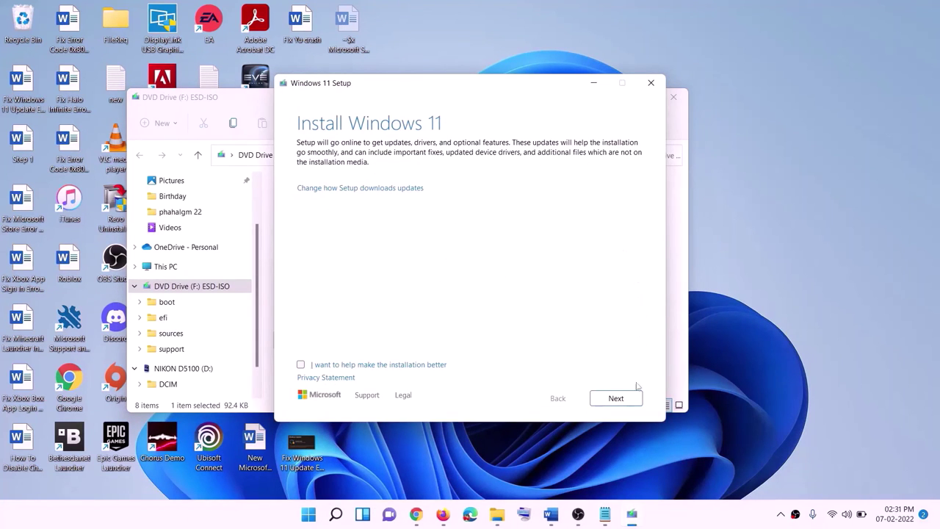
{"action": "left_click", "coordinate": [617, 399]}
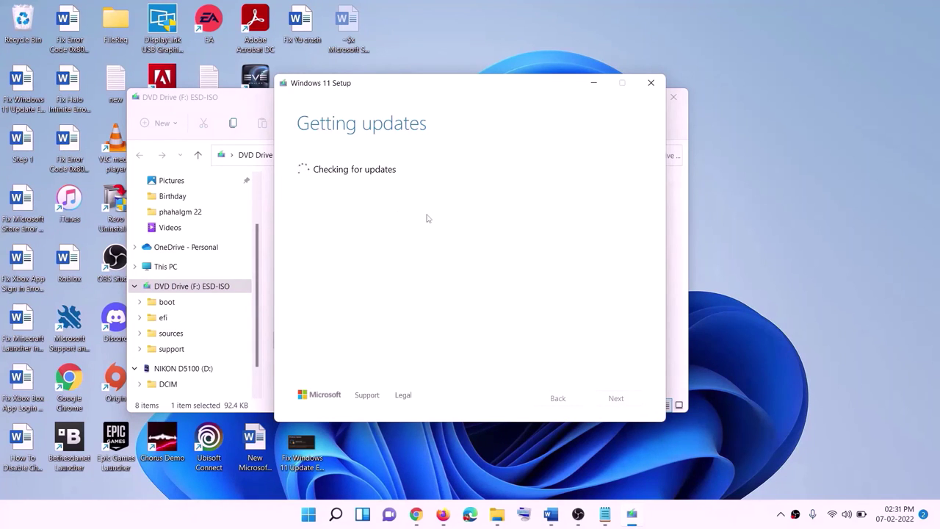
{"action": "left_click", "coordinate": [551, 515]}
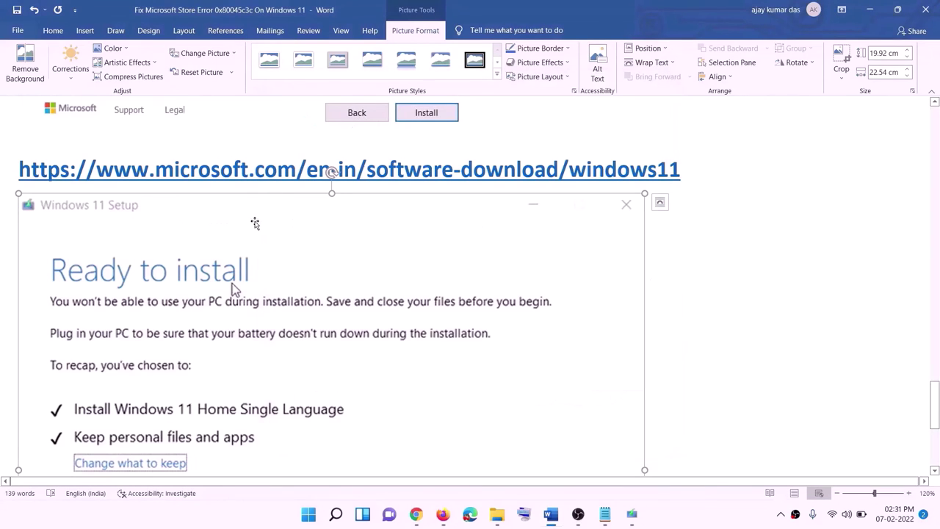
Step: Select the Step 17 minecraft.net download link and bring up that download page in Chrome
{"action": "scroll", "coordinate": [220, 247], "scroll_direction": "down", "scroll_amount": 2}
{"action": "scroll", "coordinate": [220, 245], "scroll_direction": "down", "scroll_amount": 1}
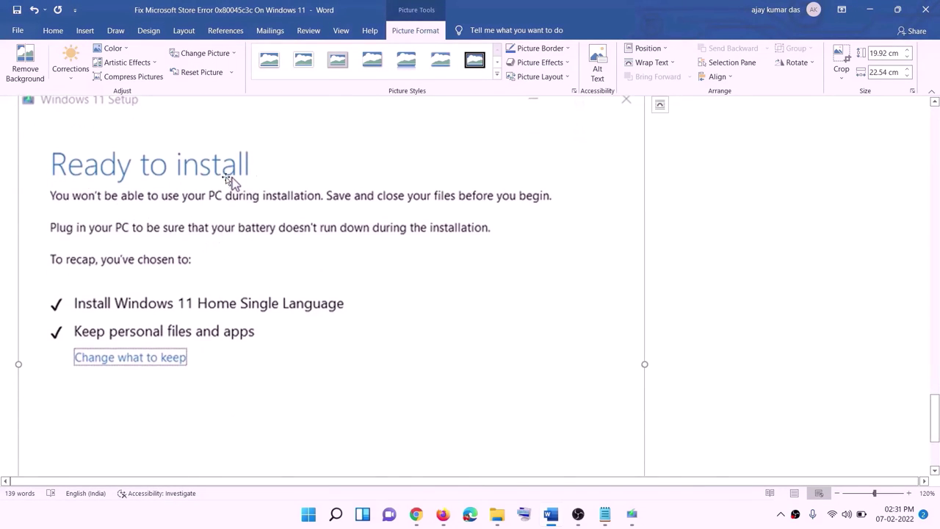
{"action": "scroll", "coordinate": [170, 321], "scroll_direction": "down", "scroll_amount": 1}
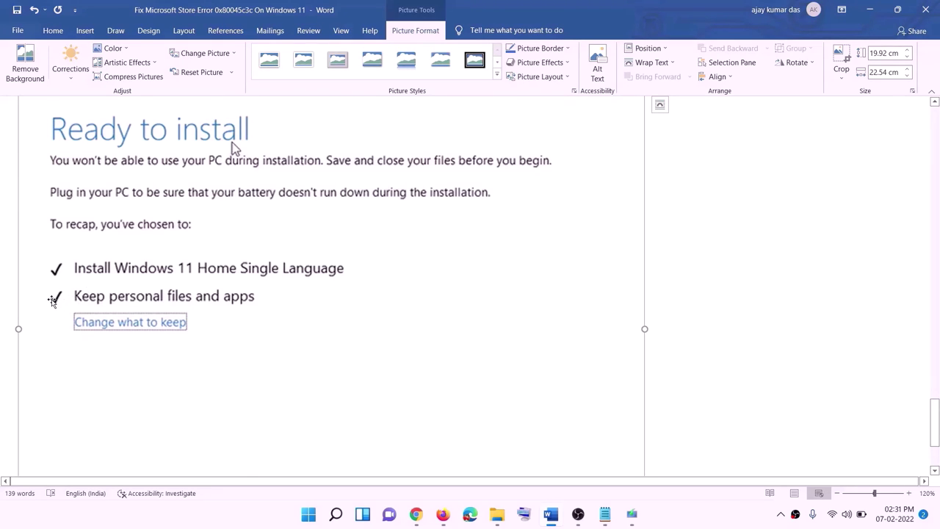
{"action": "scroll", "coordinate": [350, 306], "scroll_direction": "down", "scroll_amount": 3}
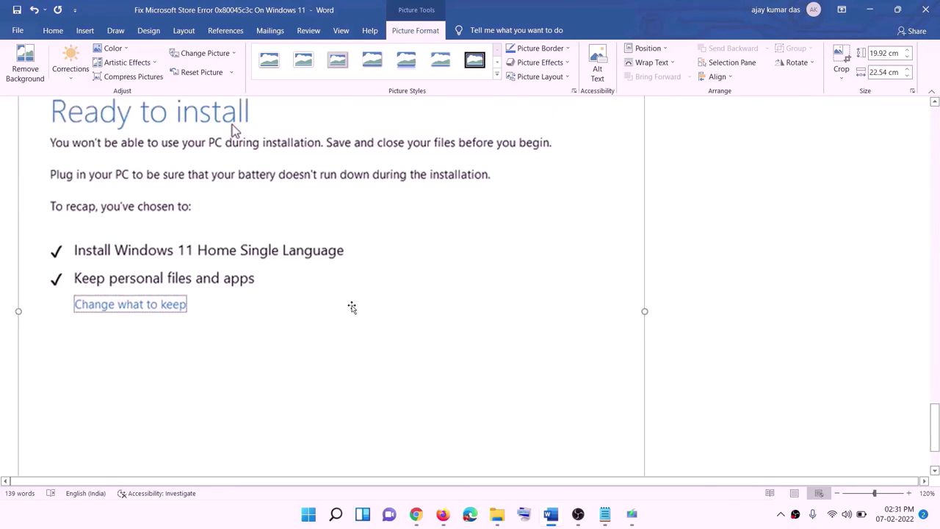
{"action": "scroll", "coordinate": [499, 366], "scroll_direction": "up", "scroll_amount": 7}
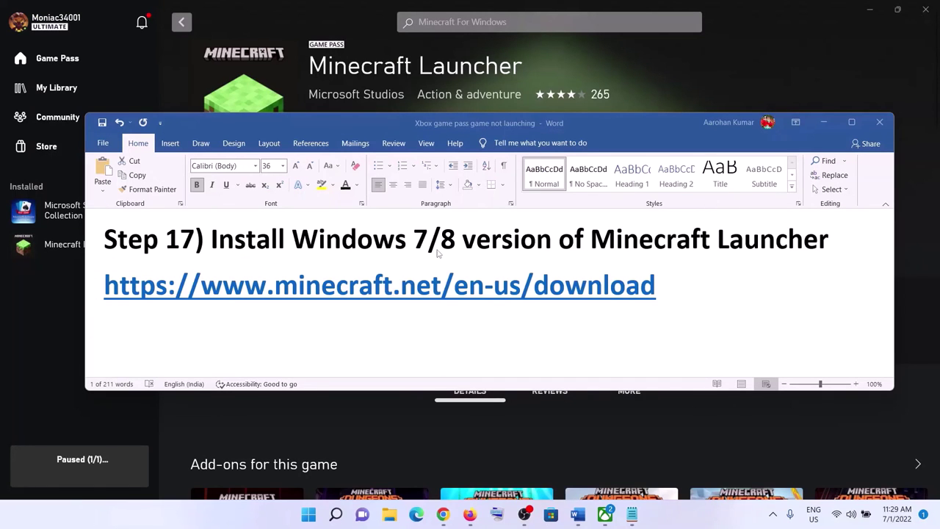
{"action": "triple_click", "coordinate": [695, 305]}
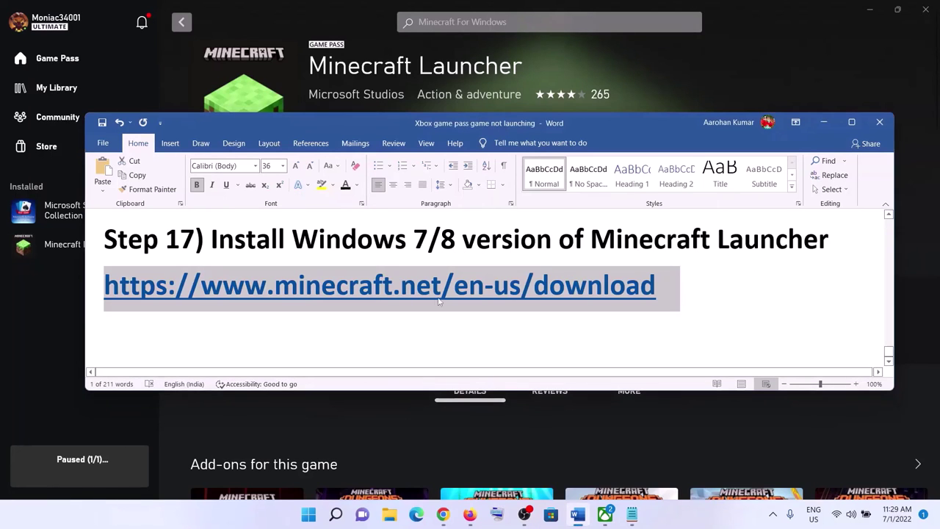
{"action": "left_click", "coordinate": [443, 514]}
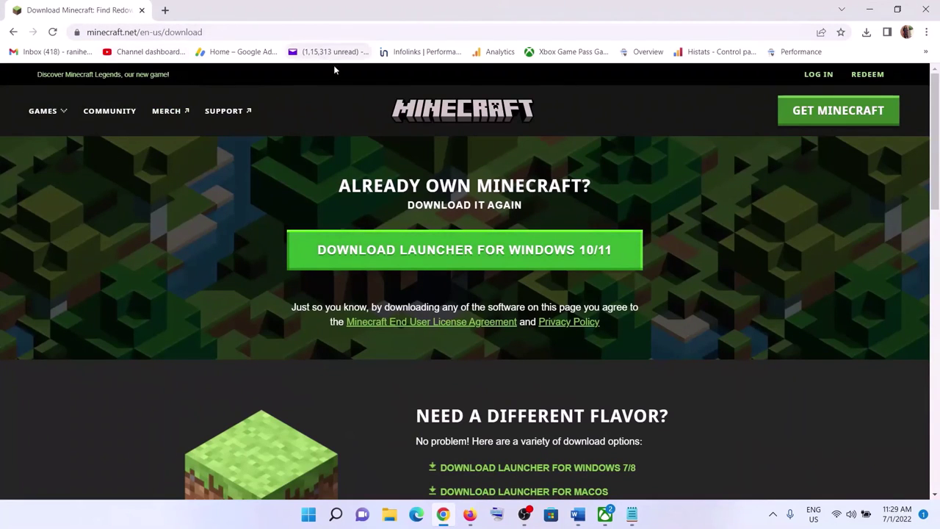
Step: Search the Start menu for 'minecraft' and uninstall the Minecraft Launcher, confirming the removal
{"action": "scroll", "coordinate": [441, 295], "scroll_direction": "down", "scroll_amount": 4}
{"action": "scroll", "coordinate": [506, 300], "scroll_direction": "up", "scroll_amount": 2}
{"action": "scroll", "coordinate": [508, 283], "scroll_direction": "down", "scroll_amount": 1}
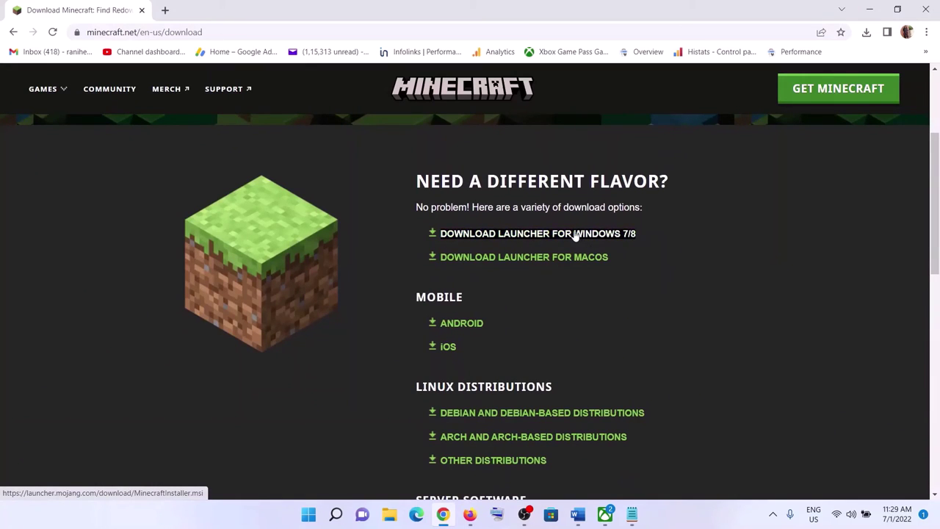
{"action": "left_click", "coordinate": [309, 515]}
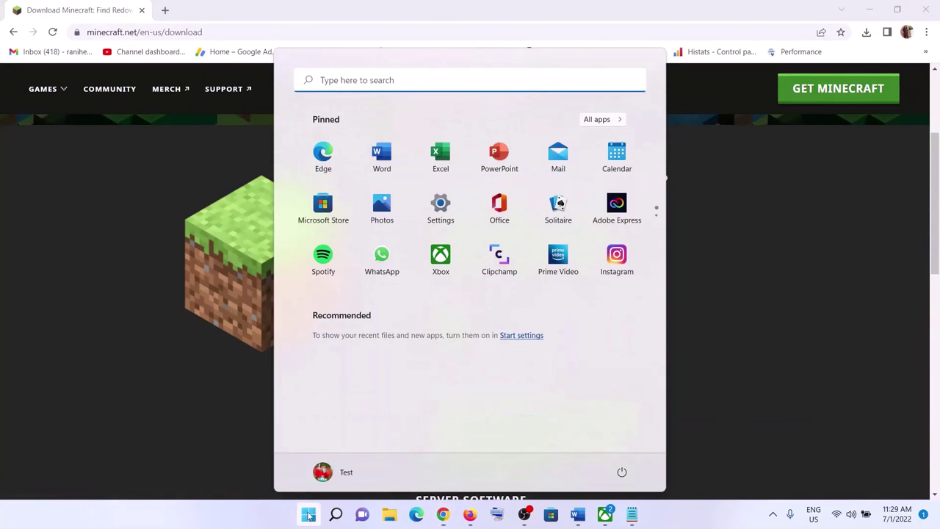
{"action": "type", "text": "minecraft"}
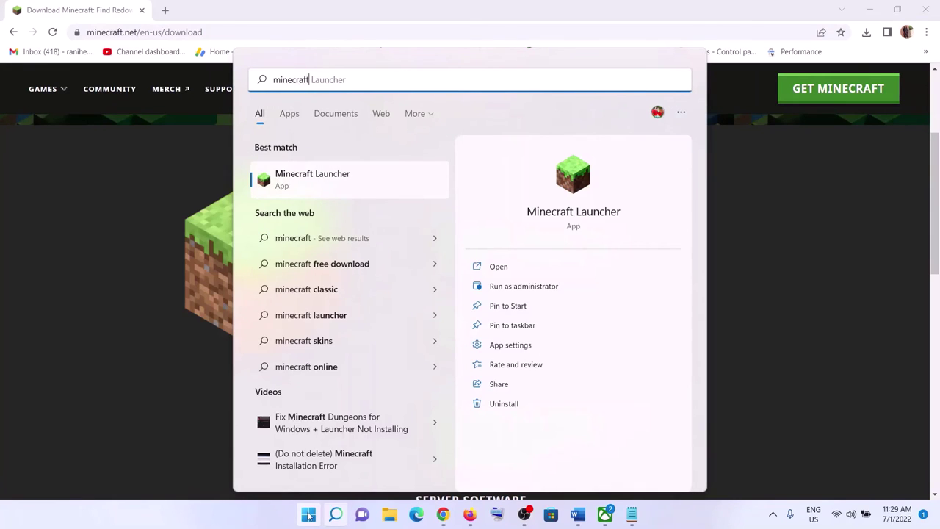
{"action": "right_click", "coordinate": [321, 191]}
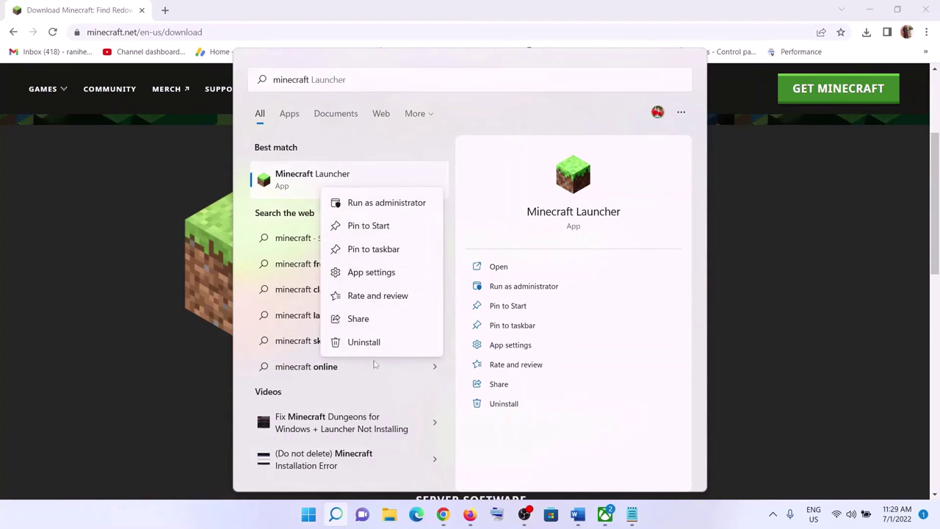
{"action": "left_click", "coordinate": [375, 340]}
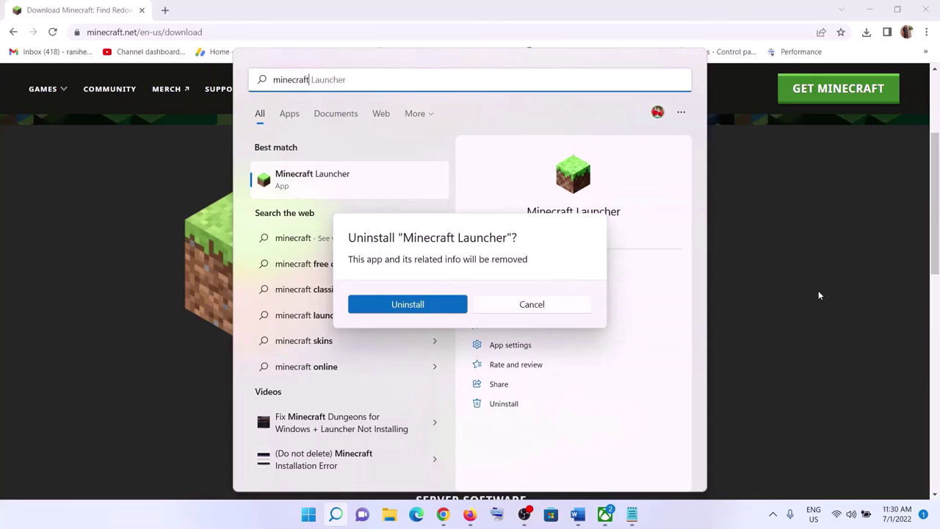
{"action": "left_click", "coordinate": [818, 291]}
Step: Reopen the Start menu's power options and dismiss them without changing anything
{"action": "left_click", "coordinate": [309, 514]}
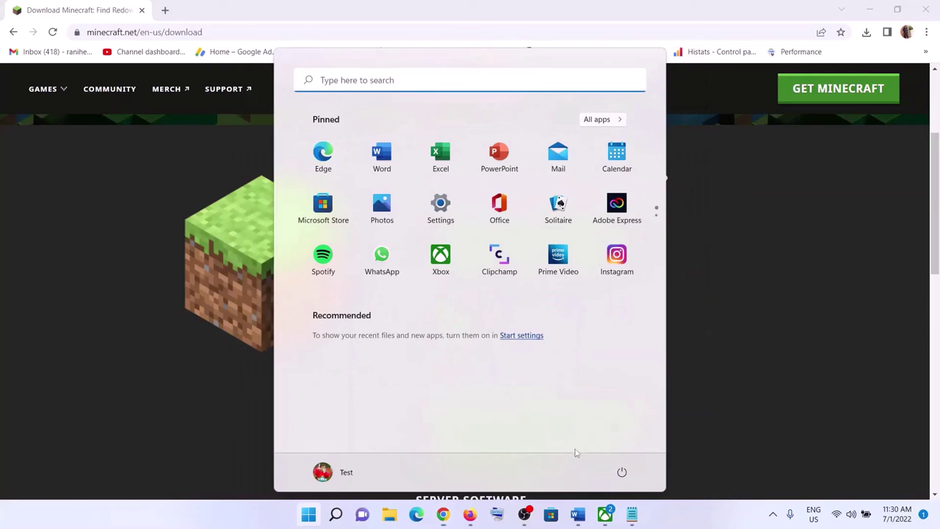
{"action": "left_click", "coordinate": [622, 472]}
{"action": "left_click", "coordinate": [784, 360]}
Step: Download the Windows 7/8 MinecraftInstaller.msi, keep the flagged file, and bring up the Minecraft Launcher
{"action": "left_click", "coordinate": [792, 303]}
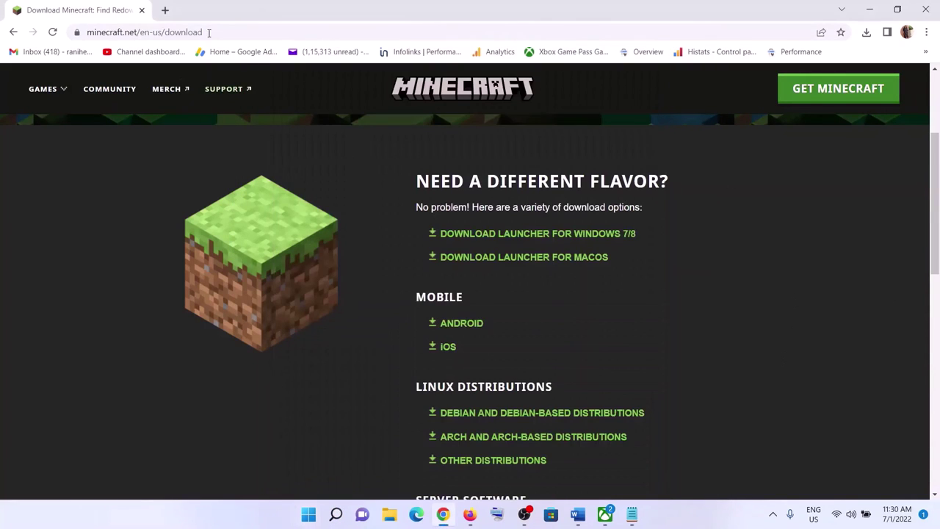
{"action": "scroll", "coordinate": [534, 289], "scroll_direction": "up", "scroll_amount": 1}
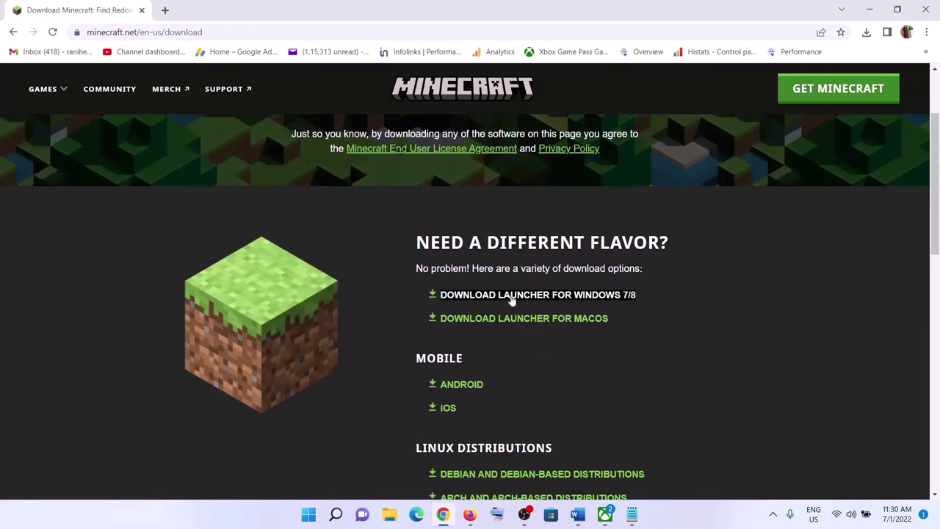
{"action": "left_click", "coordinate": [580, 299]}
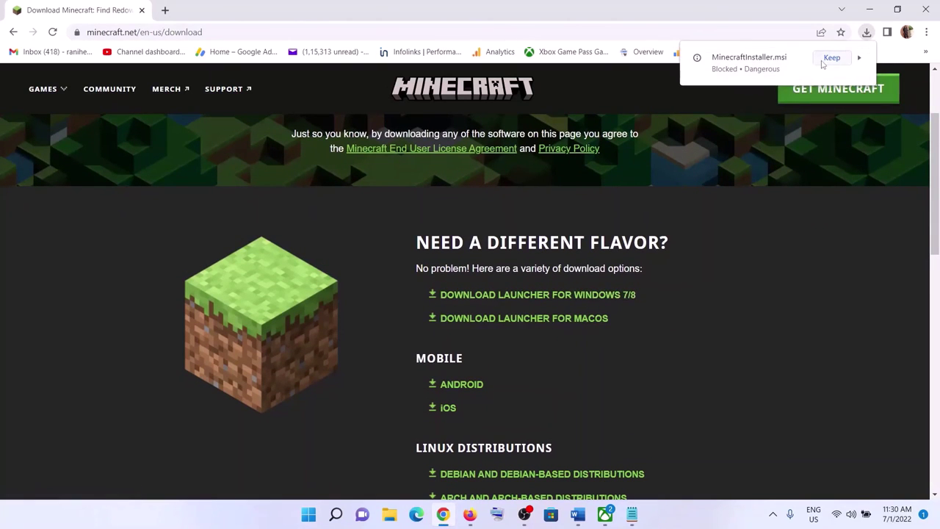
{"action": "left_click", "coordinate": [831, 58]}
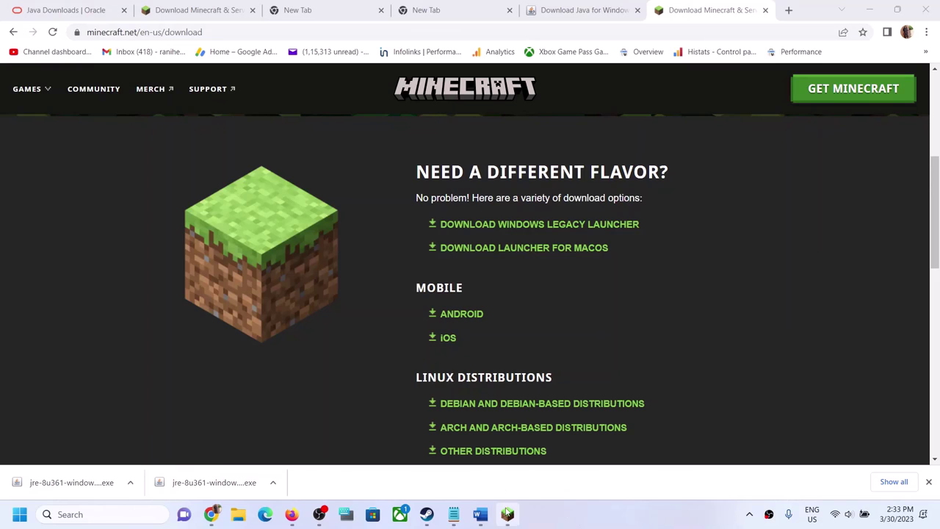
{"action": "left_click", "coordinate": [507, 514]}
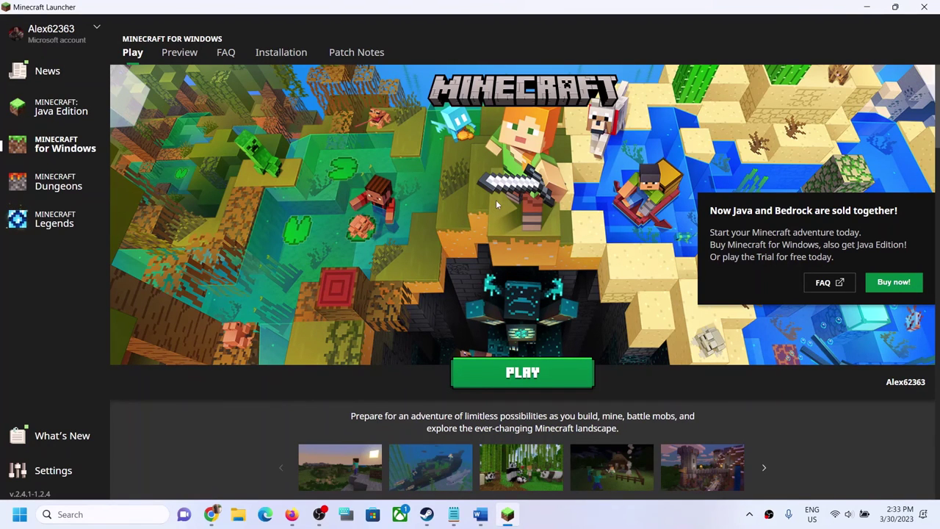
{"action": "left_click", "coordinate": [574, 511]}
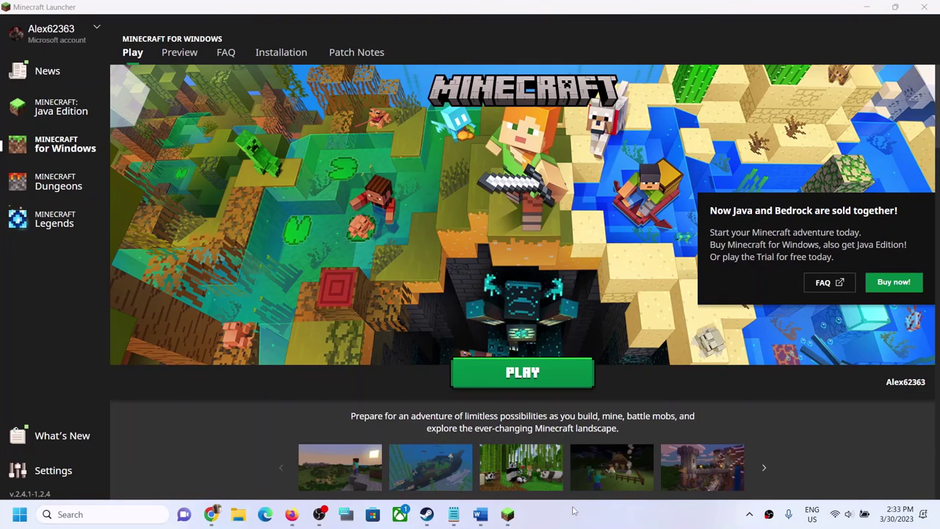